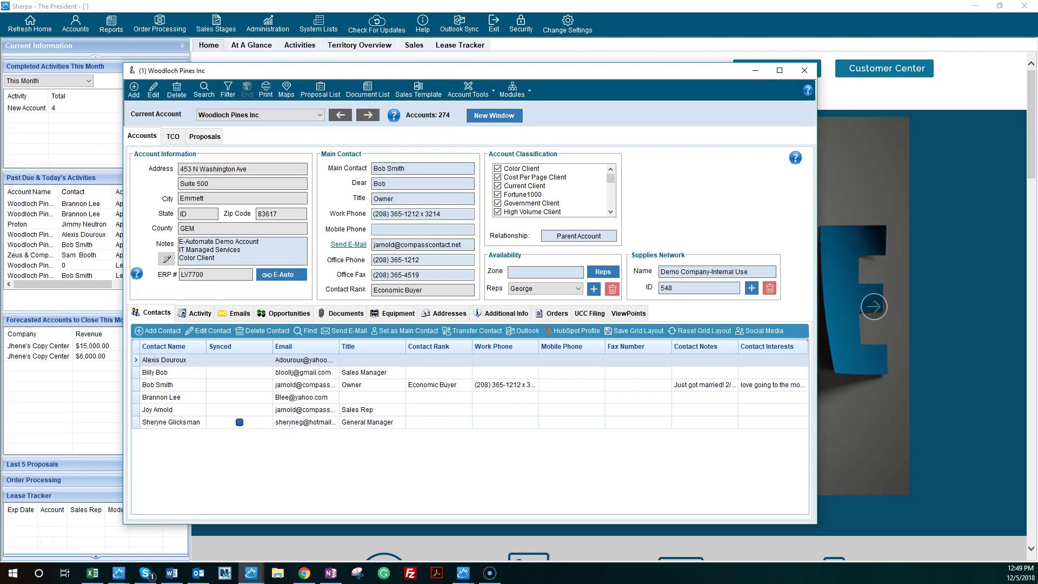
Open the Lease Tracker module for the current account and move its window clear for viewing.
click(533, 94)
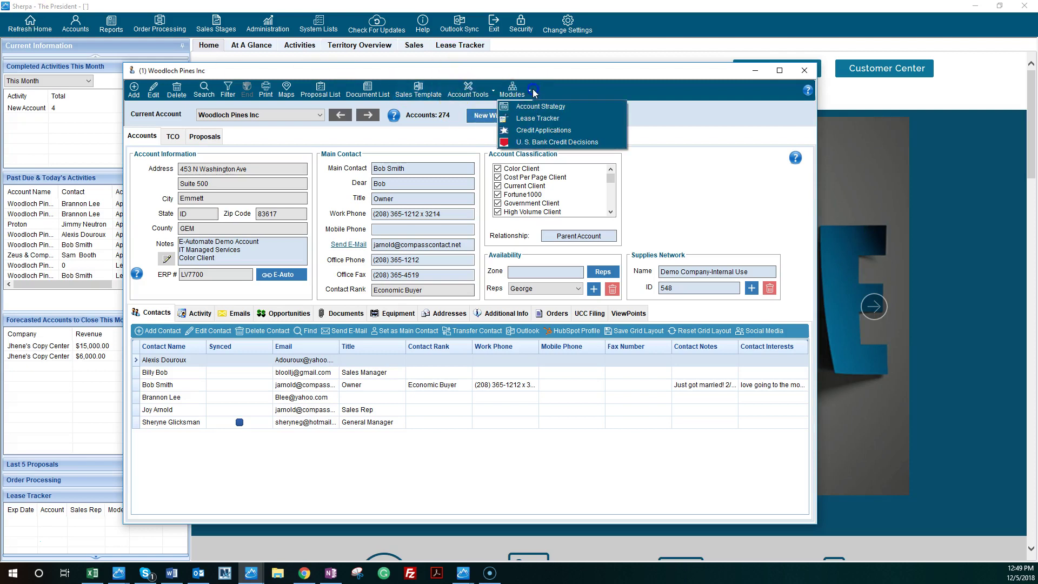
click(532, 119)
drag(489, 125, 347, 82)
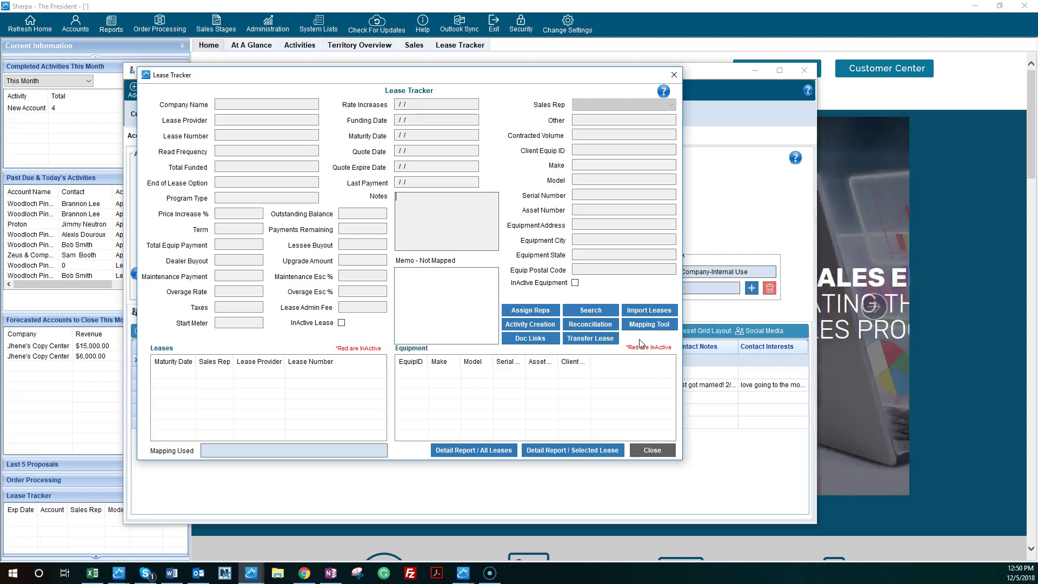
Review the Lease Tracker's functions, detail reports, and its lease, date, buyout and equipment fields.
click(635, 312)
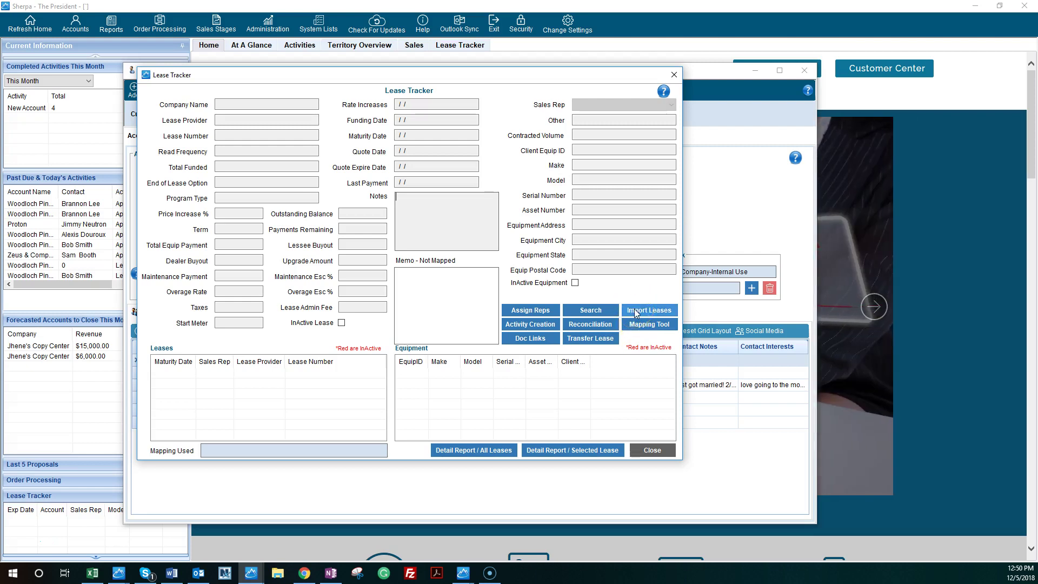
click(602, 324)
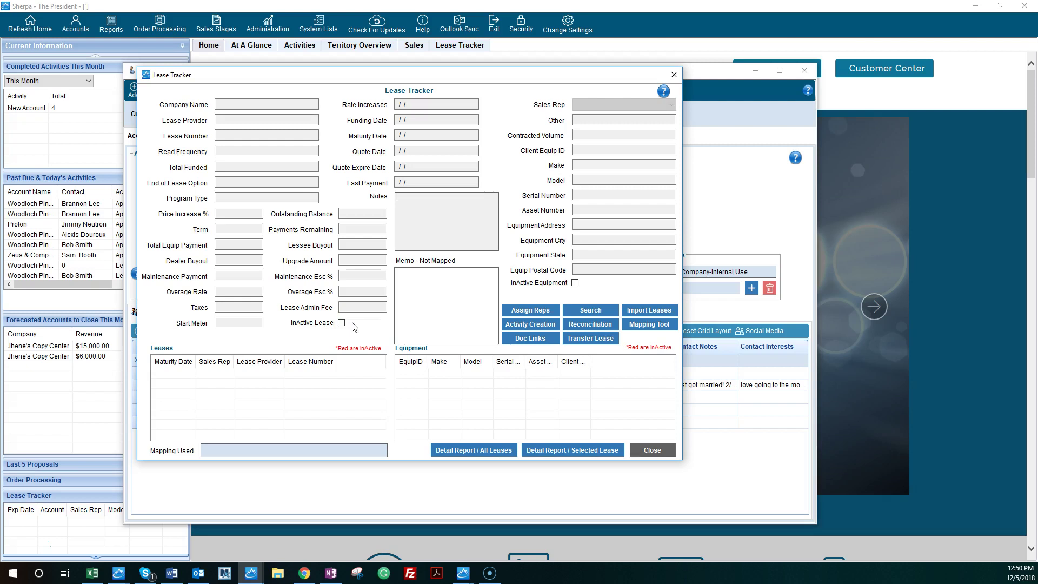
click(510, 310)
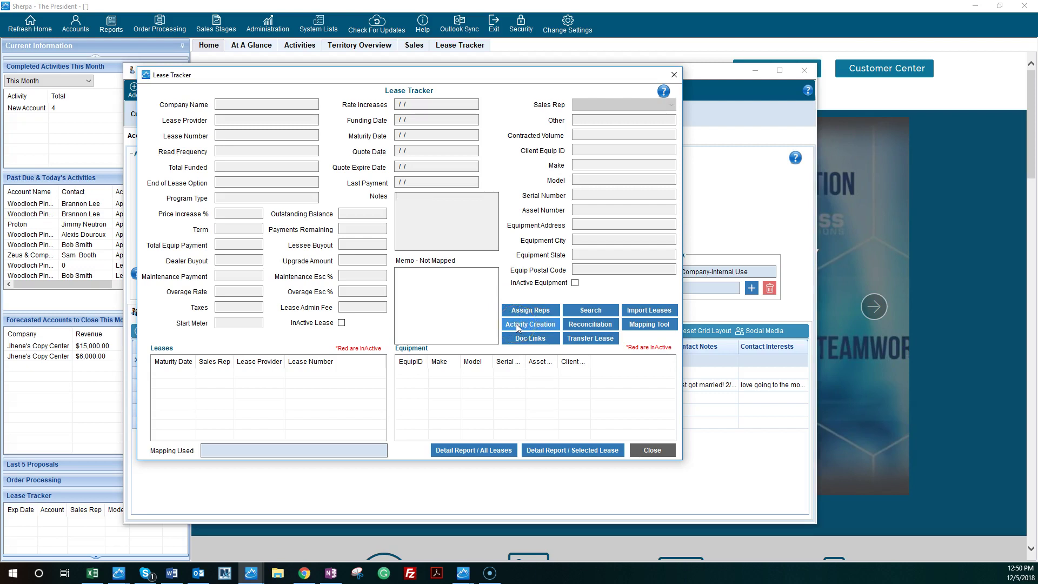
click(511, 326)
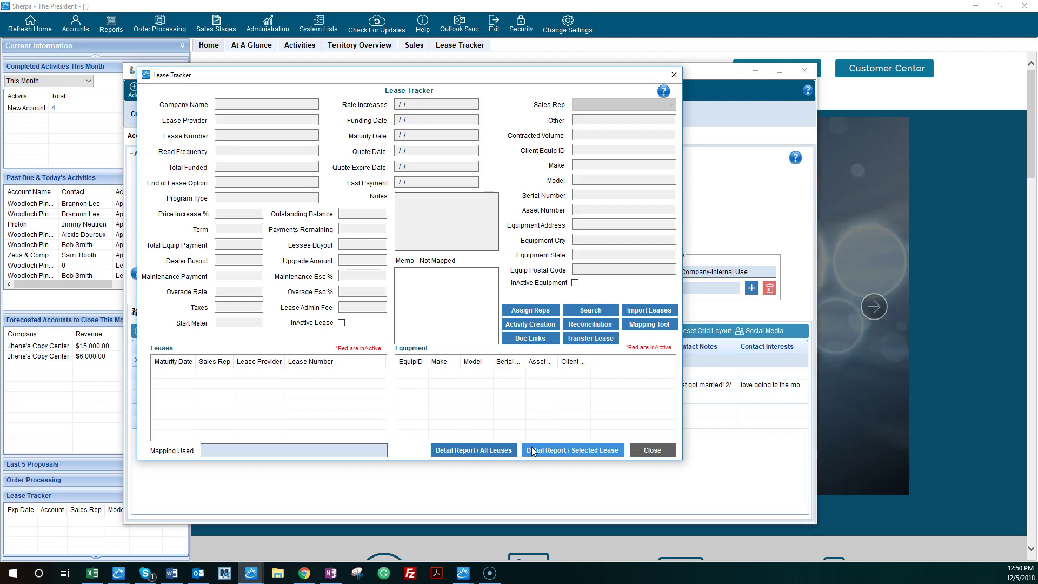
click(528, 433)
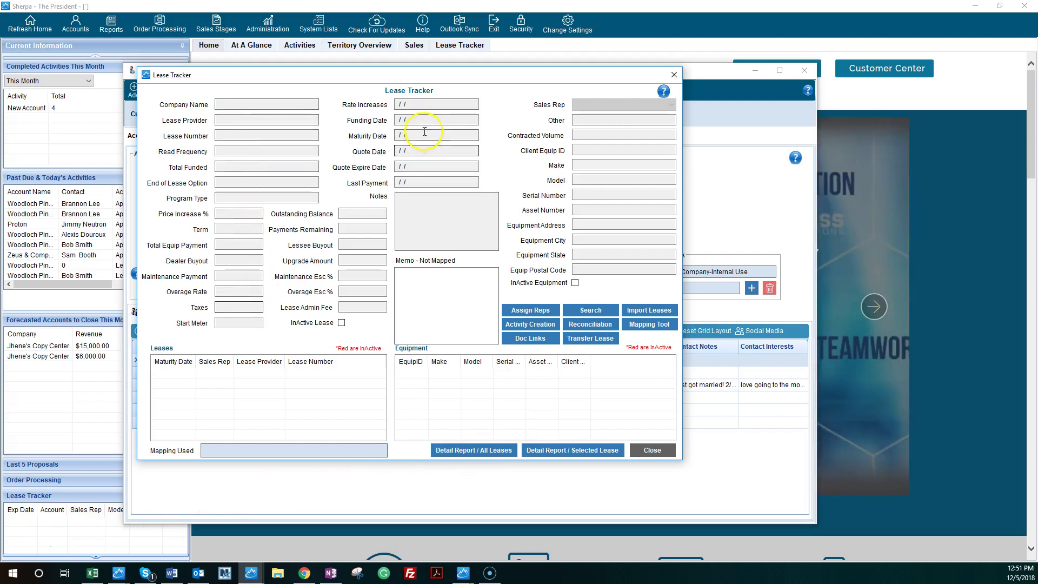
click(418, 202)
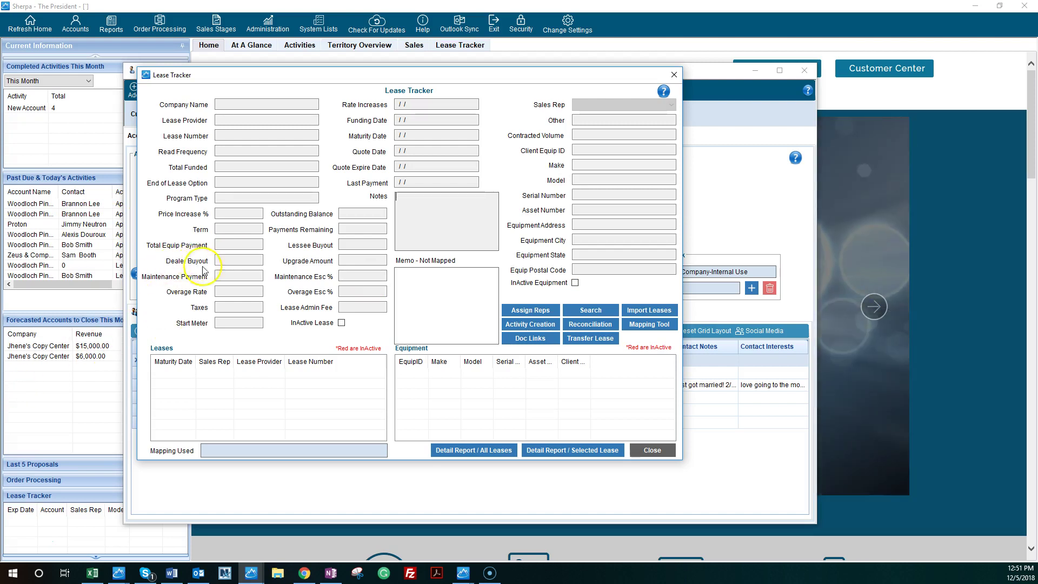
click(222, 262)
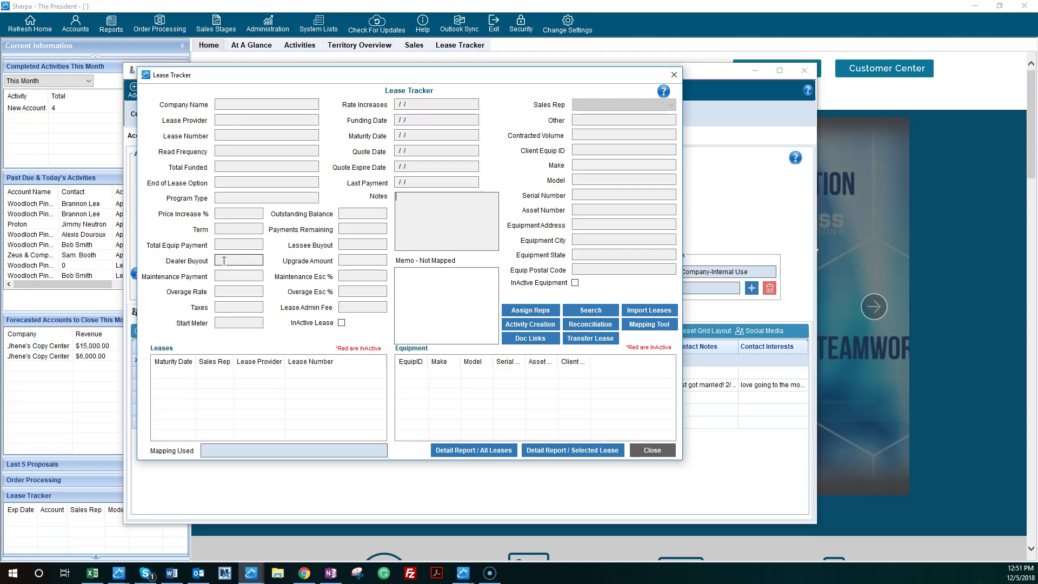
click(603, 272)
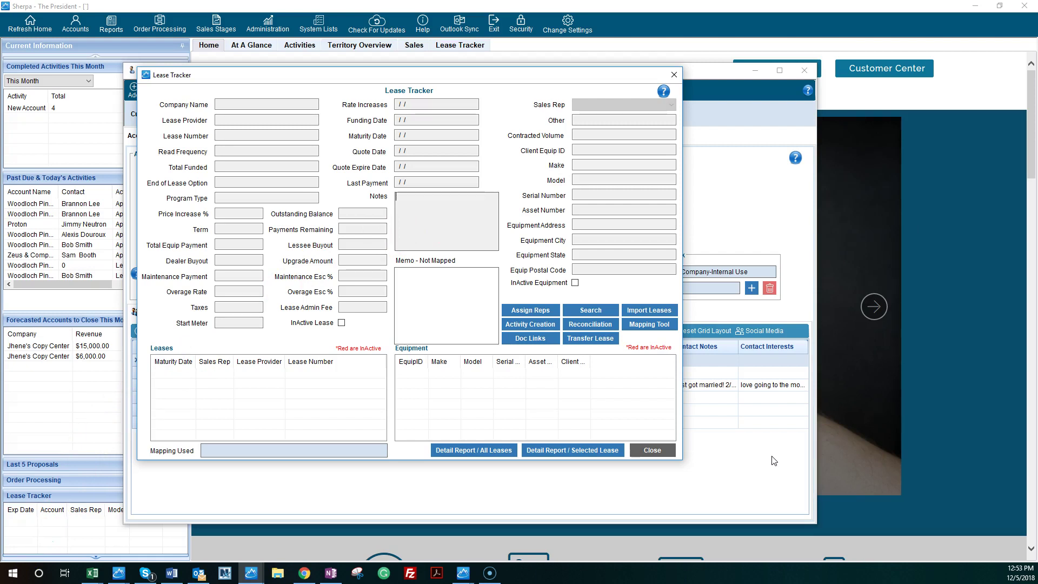
Add a new mapping named Testing1 in the Lease Tracker Mapping Tool and select it.
click(647, 324)
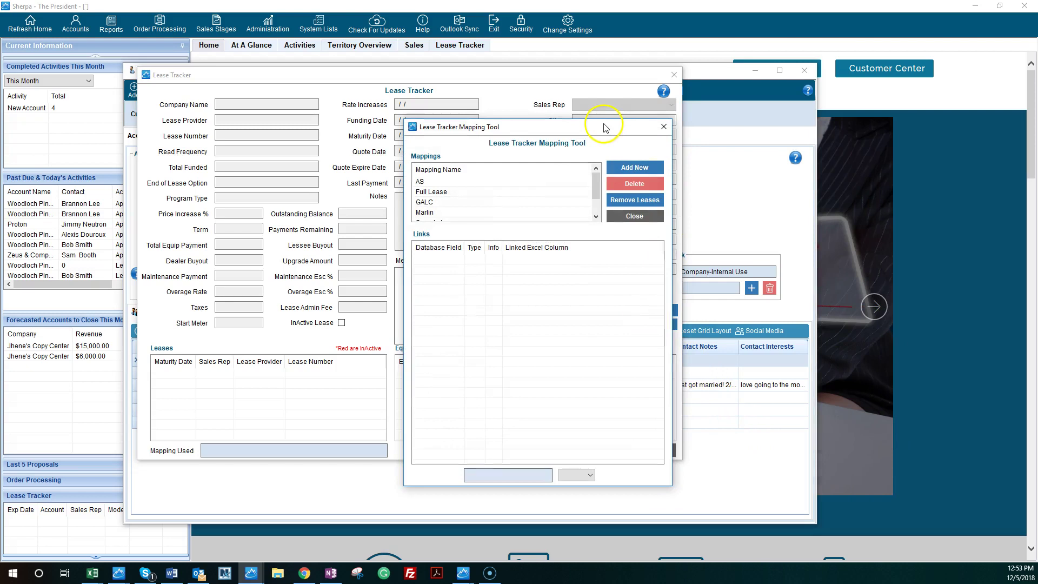
drag(598, 120, 492, 74)
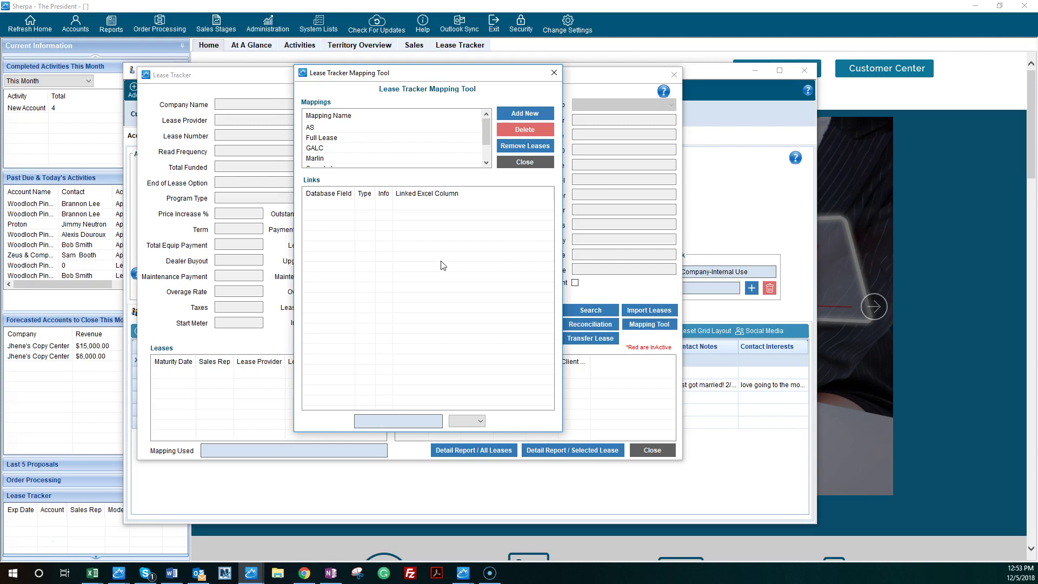
click(527, 114)
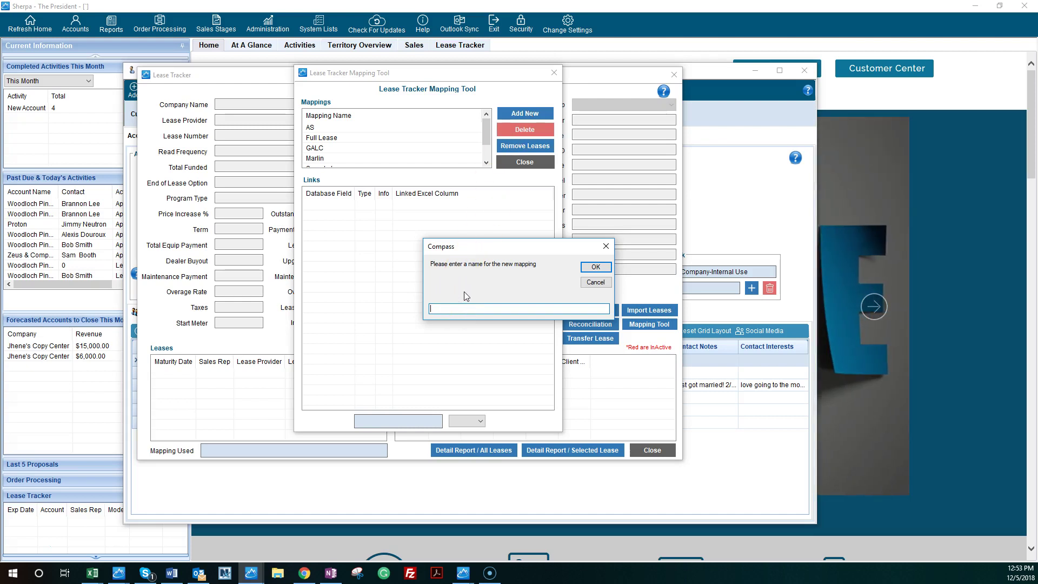
text(Testing1)
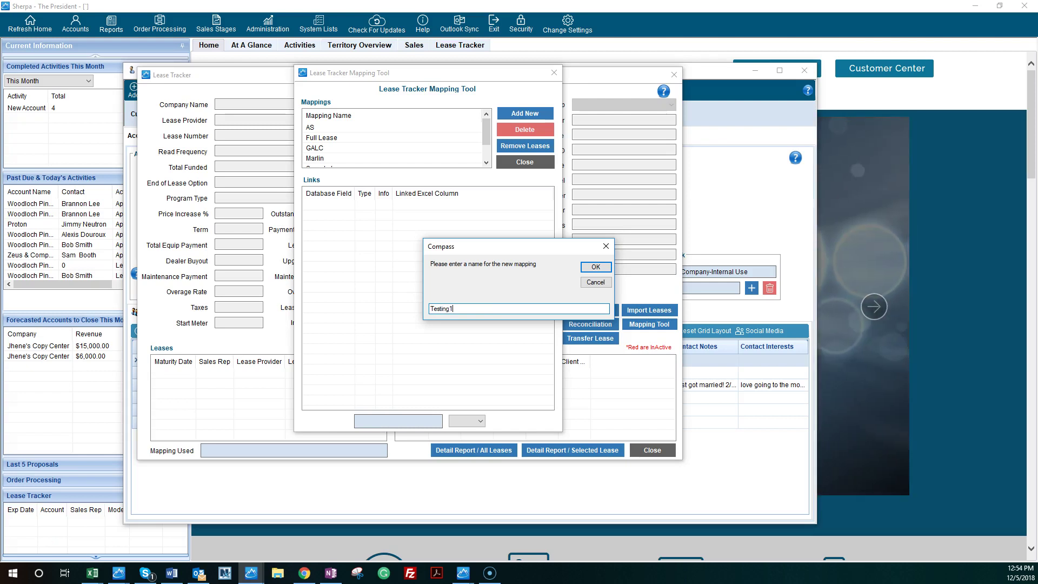
click(593, 267)
scroll(374, 135, down, 1)
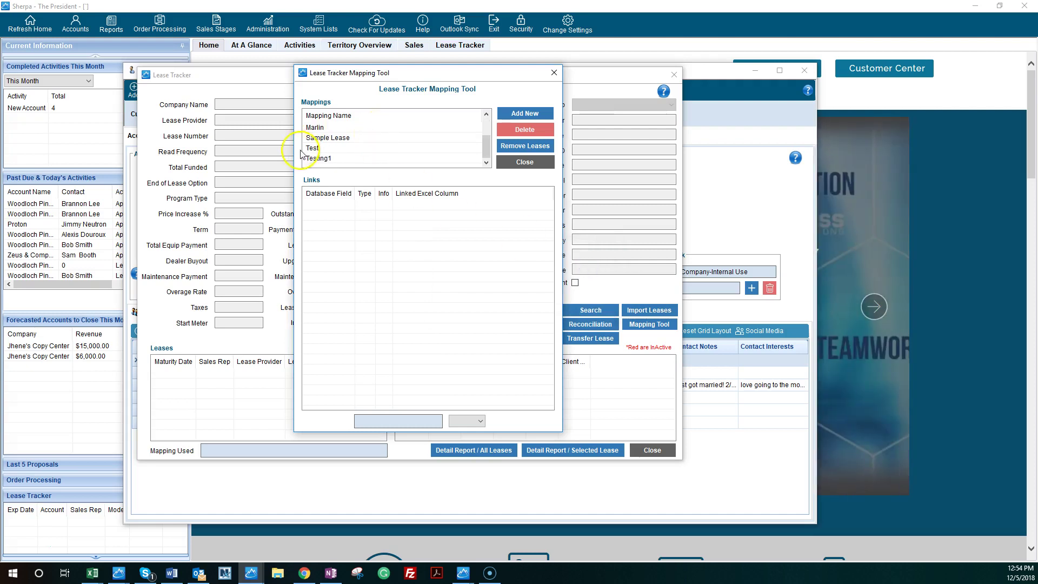
click(314, 158)
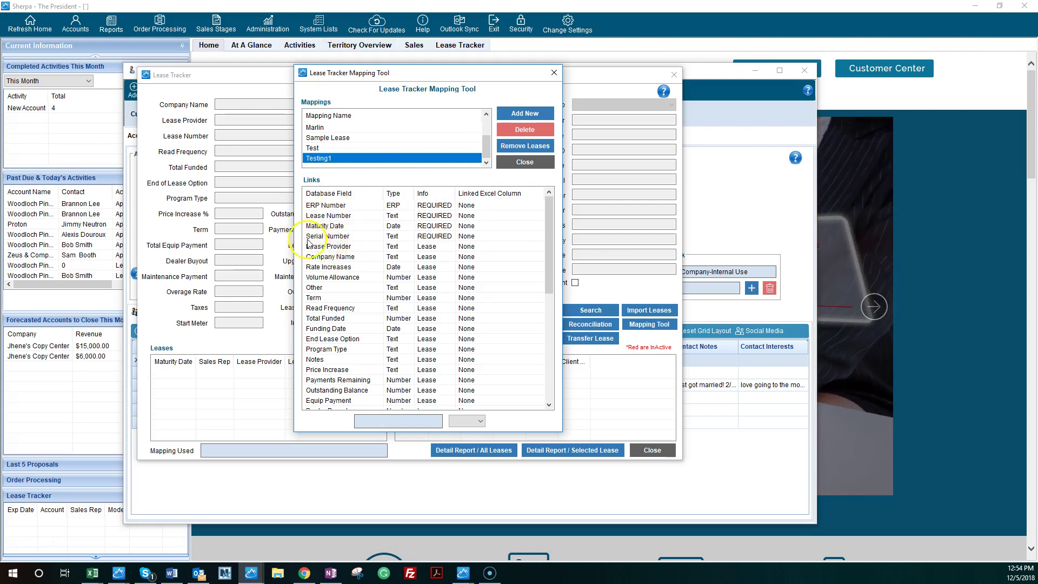
Examine the Testing1 mapping's database fields, including their types and which ones are required.
drag(400, 75, 652, 102)
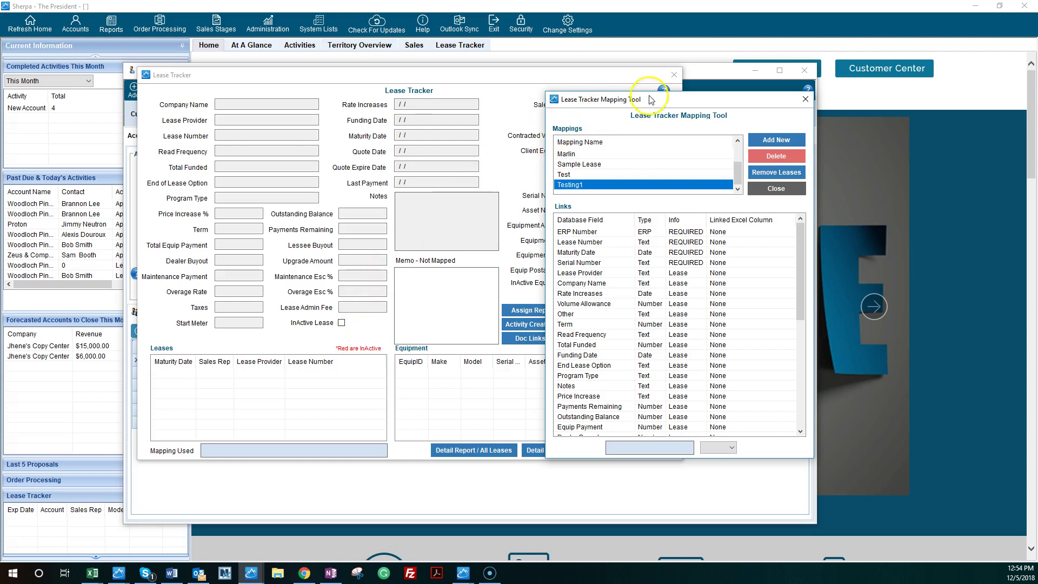
drag(674, 103, 532, 61)
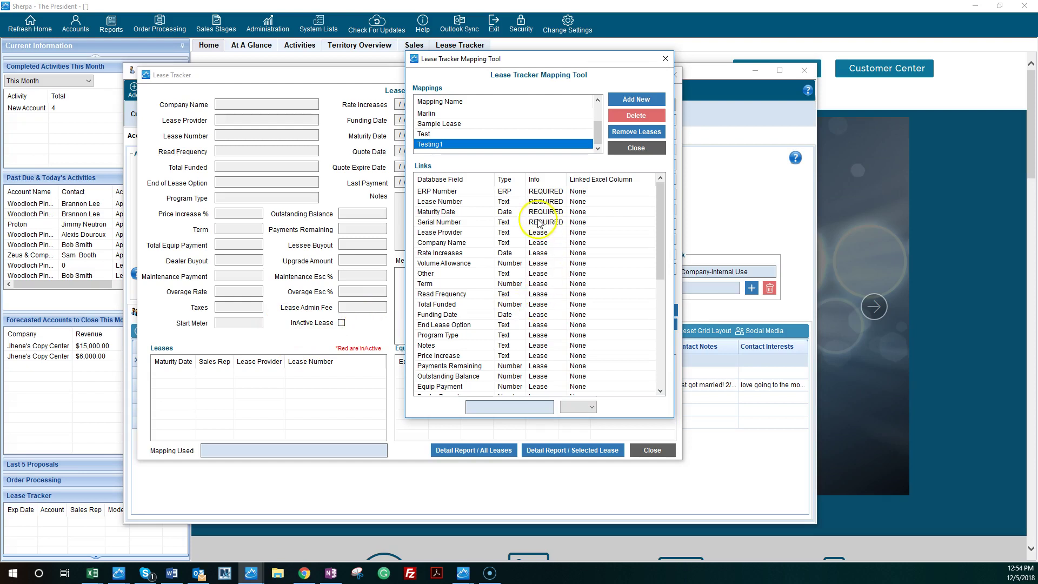
click(660, 390)
click(660, 390)
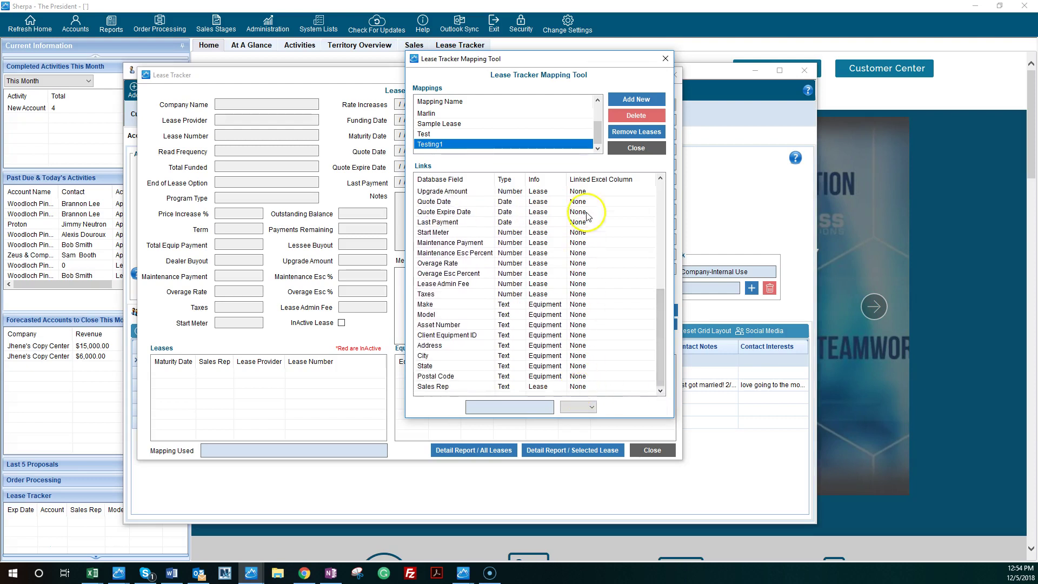
click(661, 178)
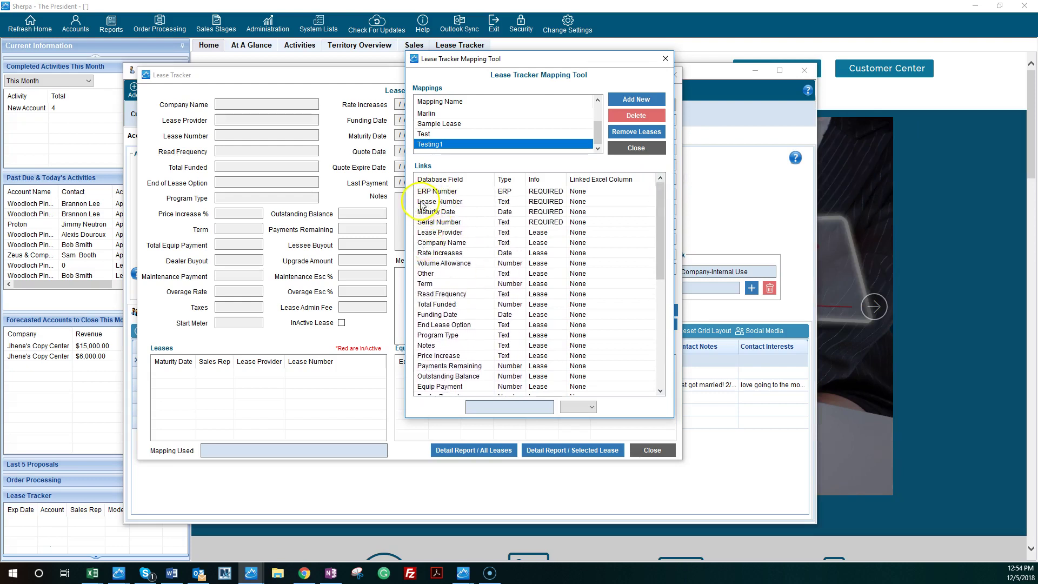
click(465, 204)
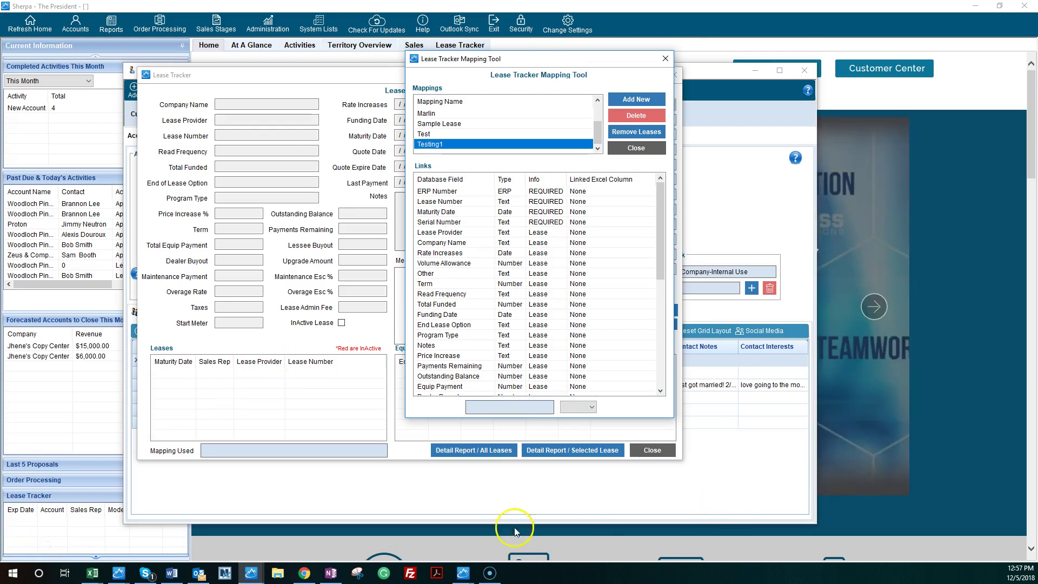
Switch to the Lease Tracker Import 2018 workbook in Excel and locate the ERP# column.
click(93, 574)
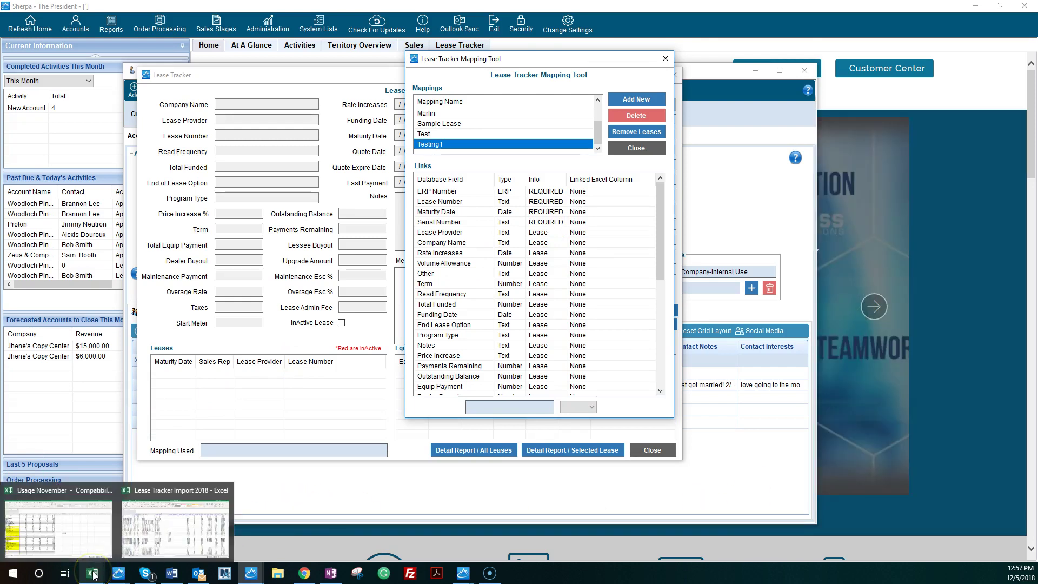
click(157, 543)
double_click(609, 12)
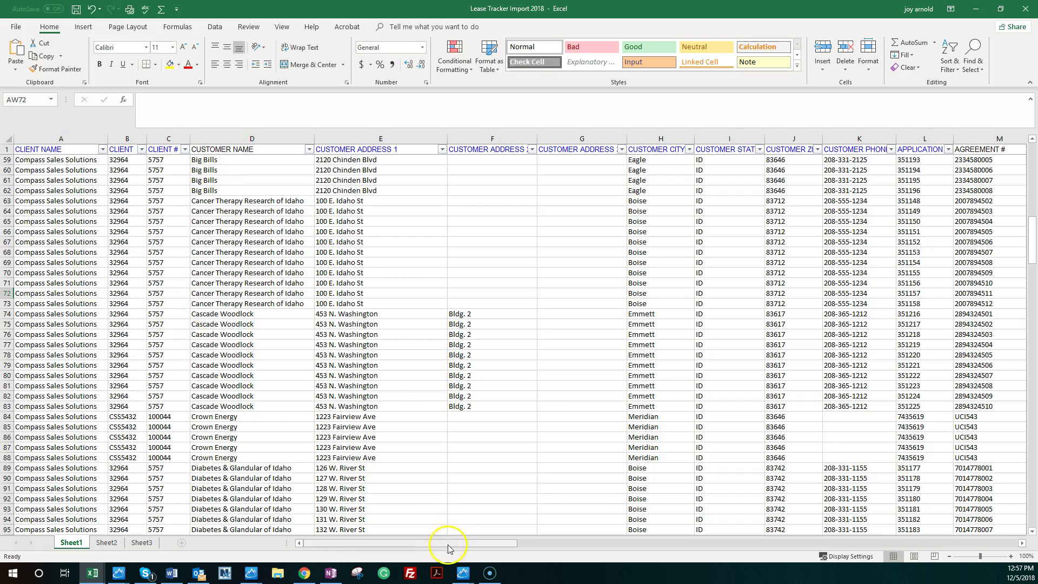
drag(455, 545, 961, 527)
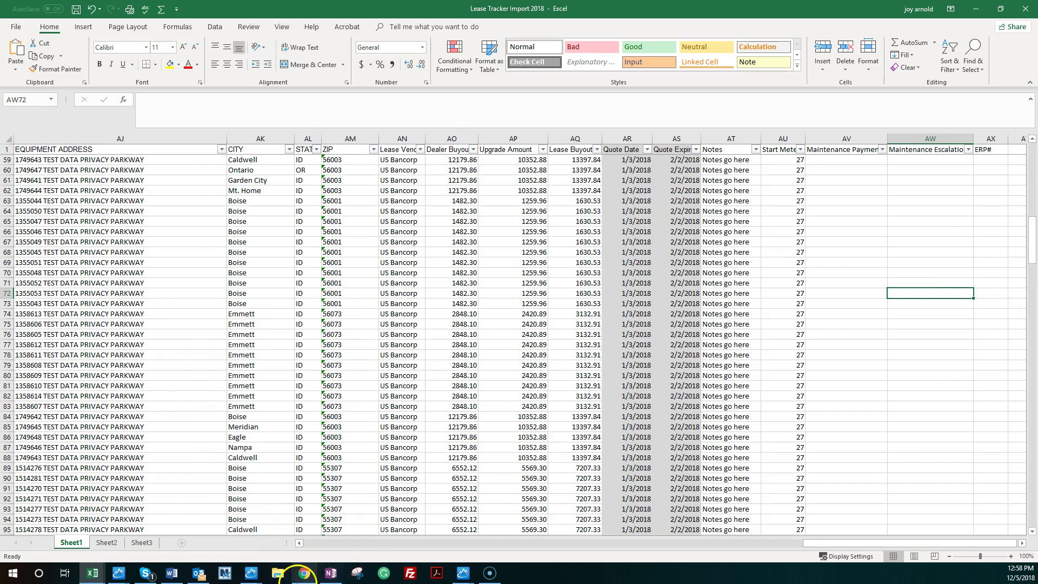
Switch back to Sherpa's Mapping Tool and link the required ERP Number field to Excel column AX.
mouse_move(254, 578)
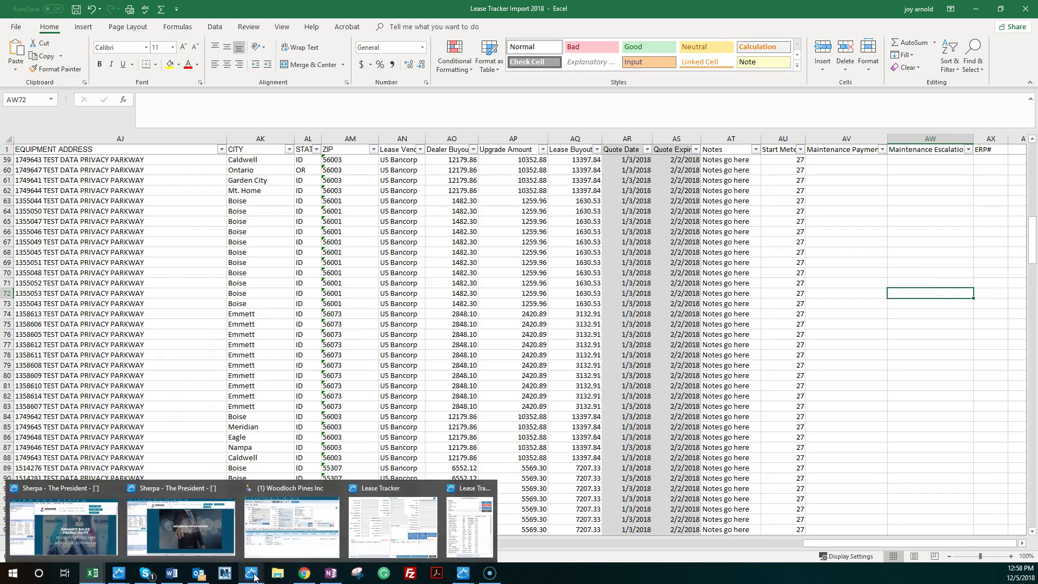
click(381, 532)
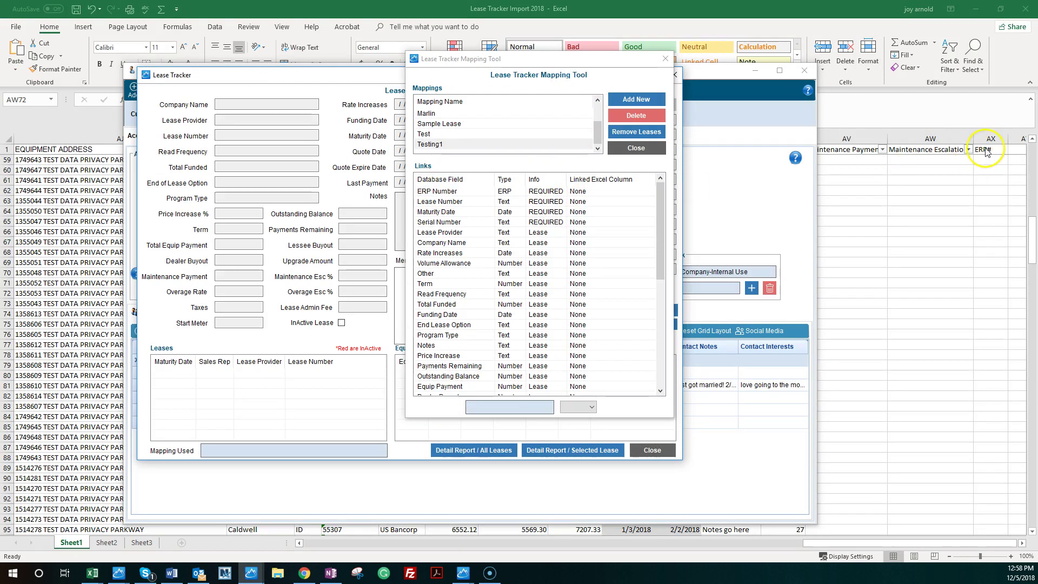
click(438, 191)
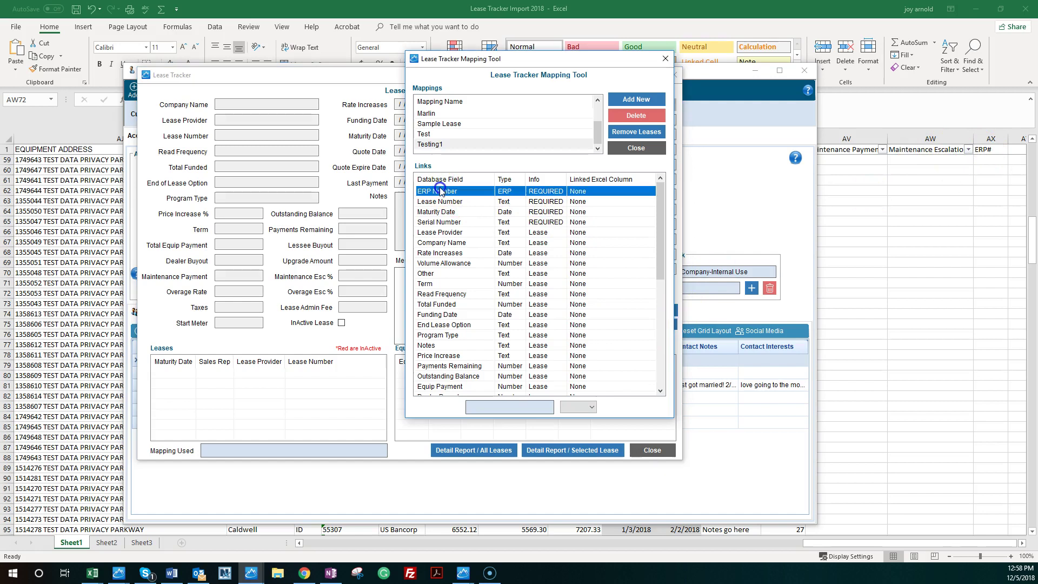
click(592, 407)
scroll(580, 386, down, 7)
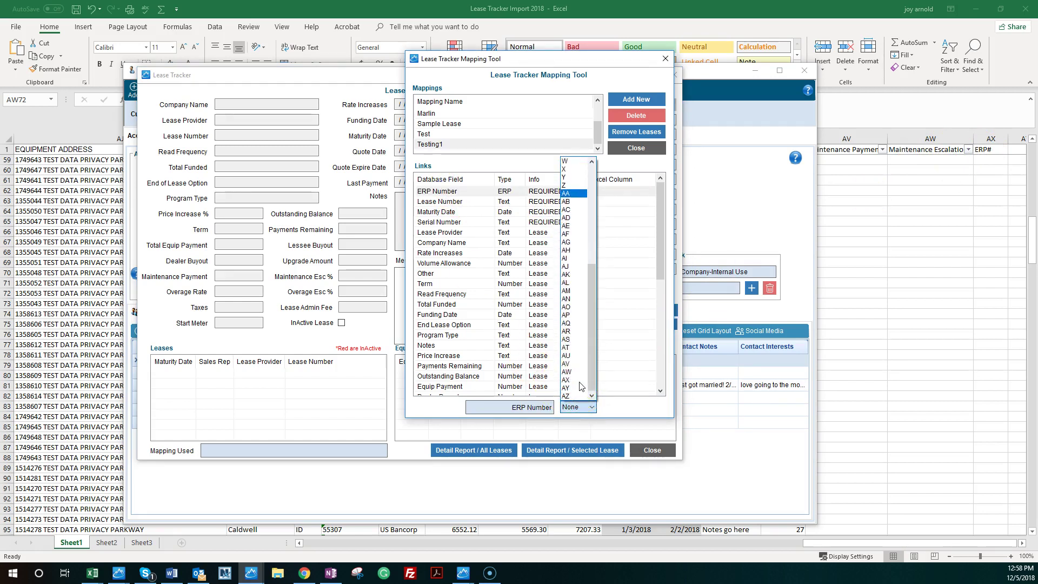
click(573, 380)
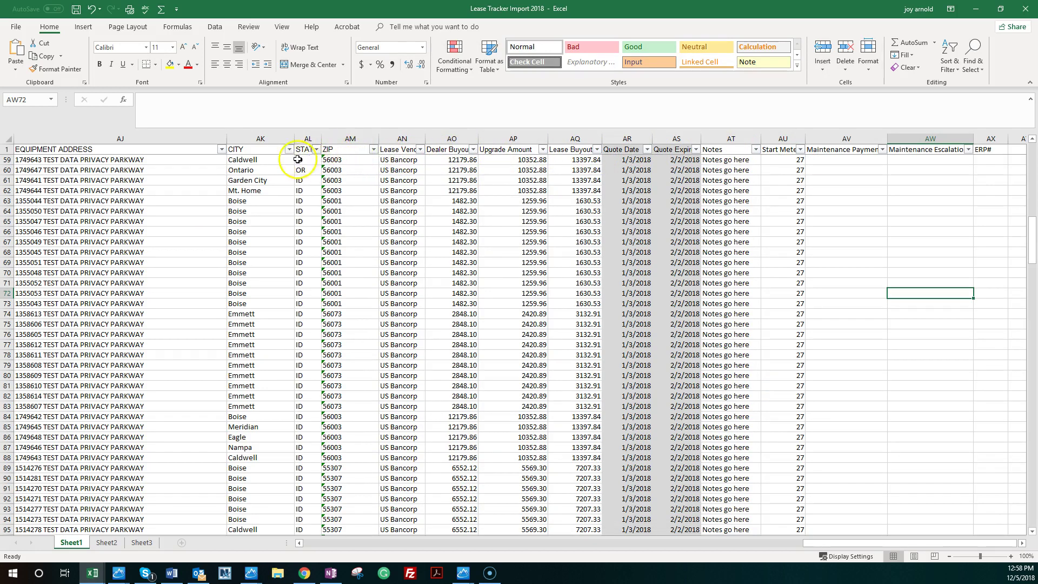
Find the SERIAL # column in the Excel workbook, and link Sherpa's Serial Number field to that column, AG.
drag(806, 540, 691, 559)
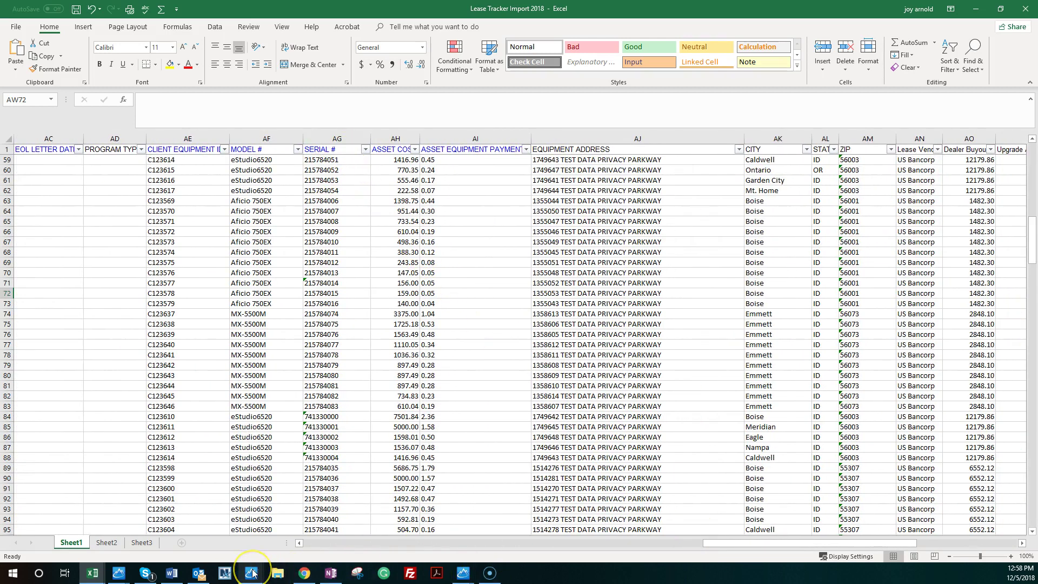
click(425, 508)
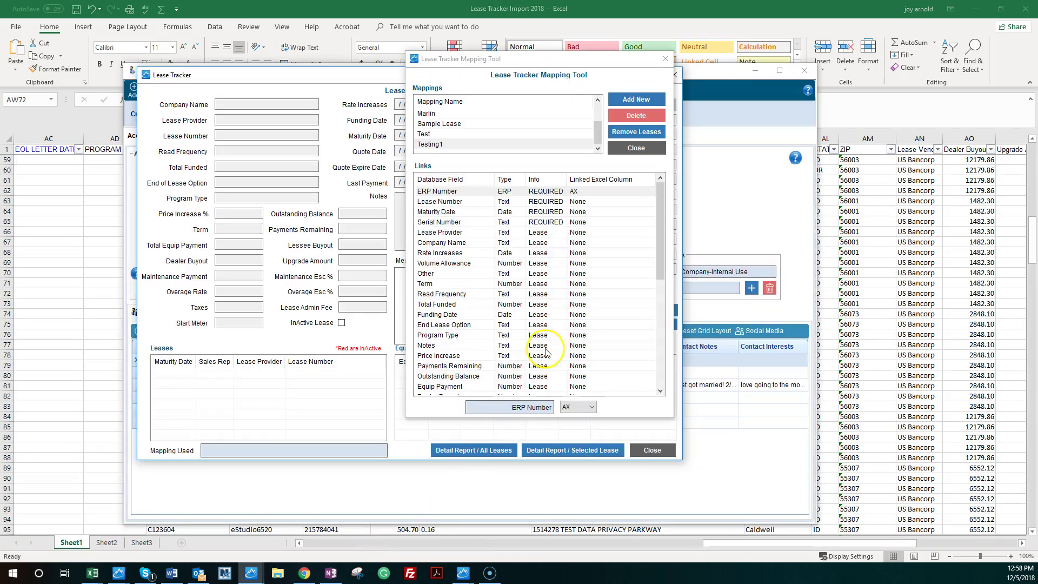
click(442, 222)
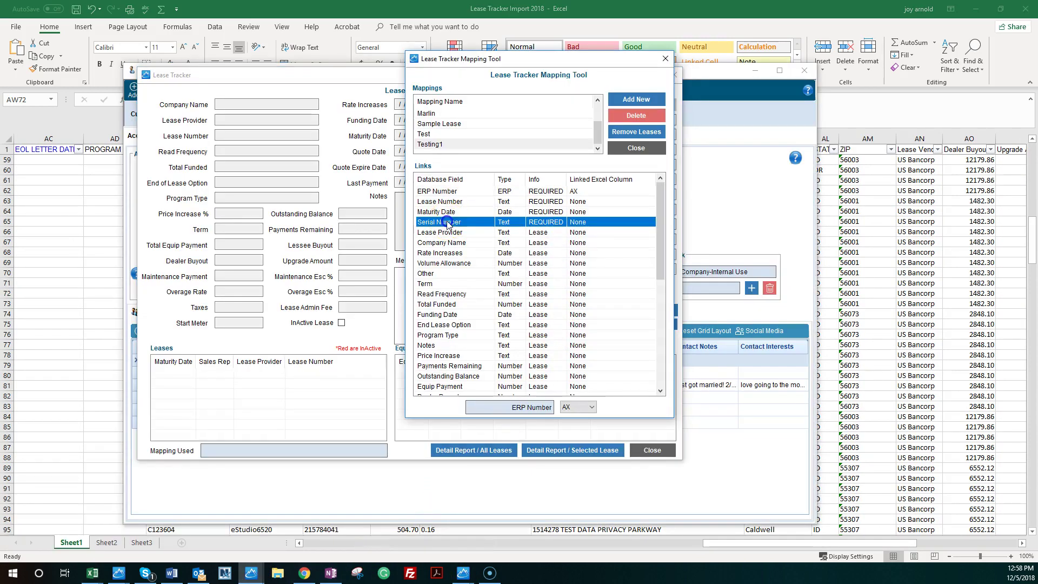
click(592, 407)
scroll(584, 381, down, 3)
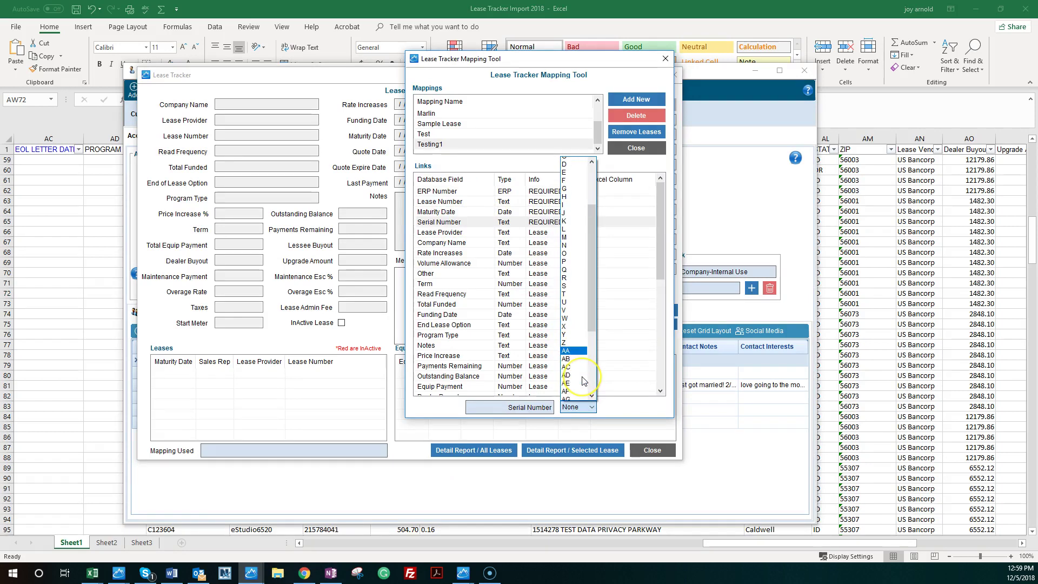
click(566, 355)
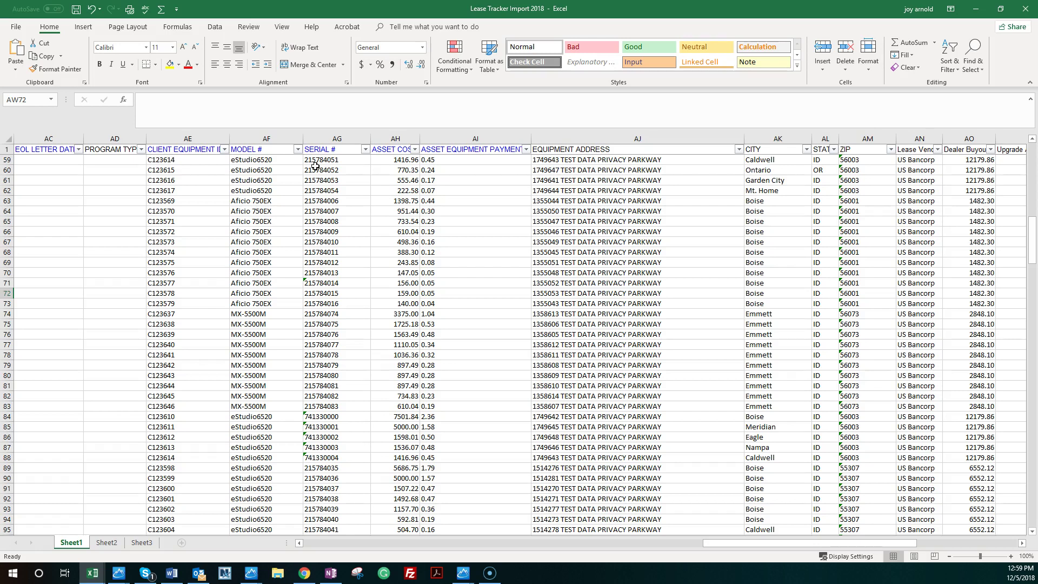
Locate the MATURITY DATE column in the Excel workbook, and link Sherpa's required Maturity Date field to that column, AA.
drag(746, 543, 669, 547)
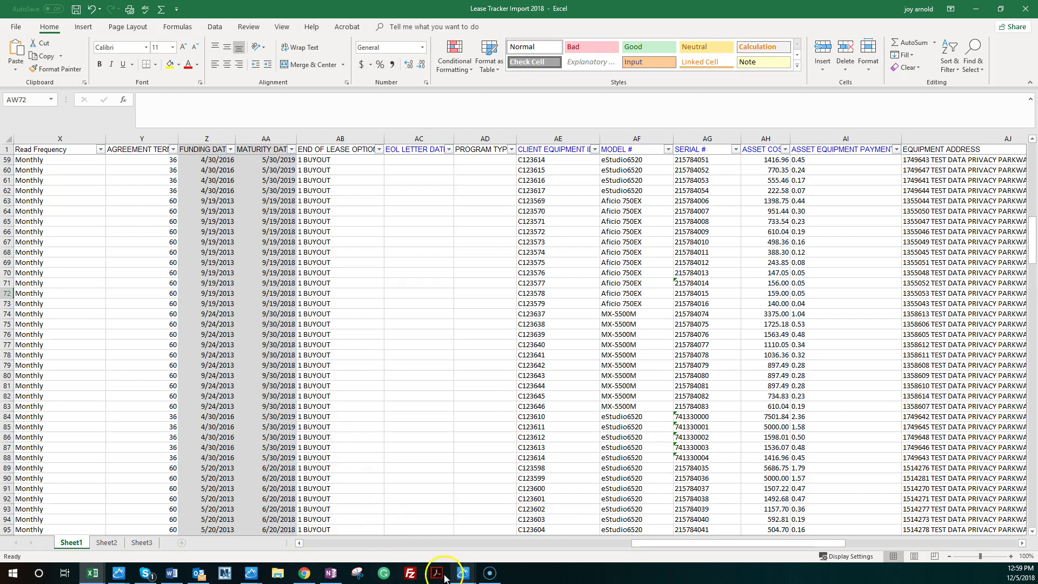
click(251, 573)
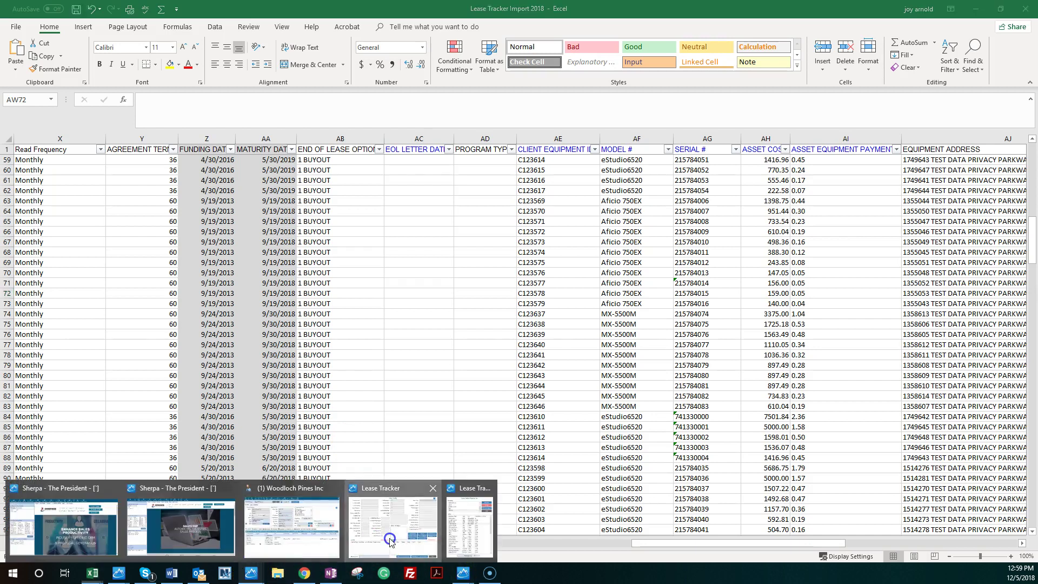
click(391, 541)
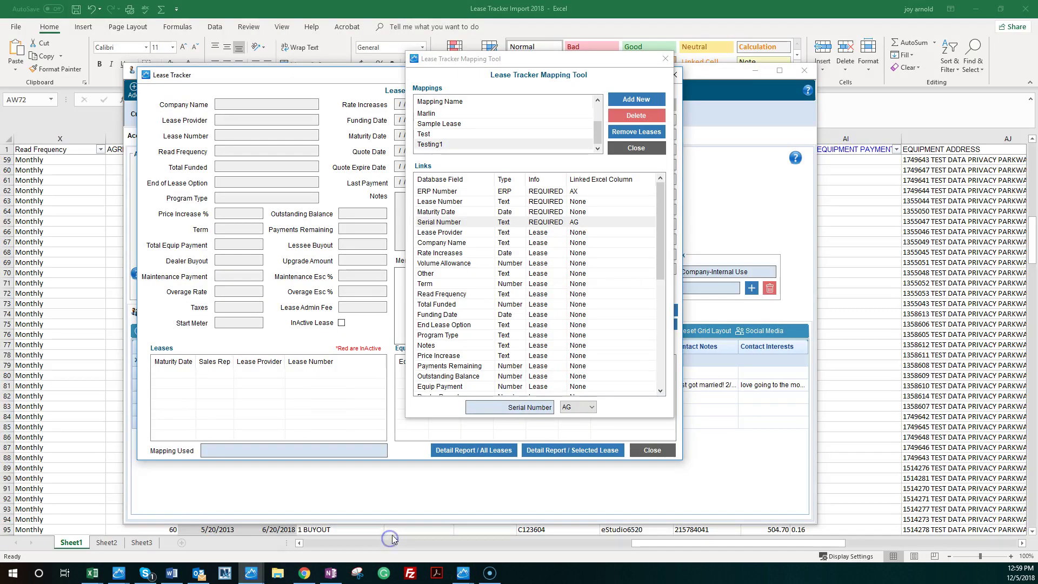
click(579, 212)
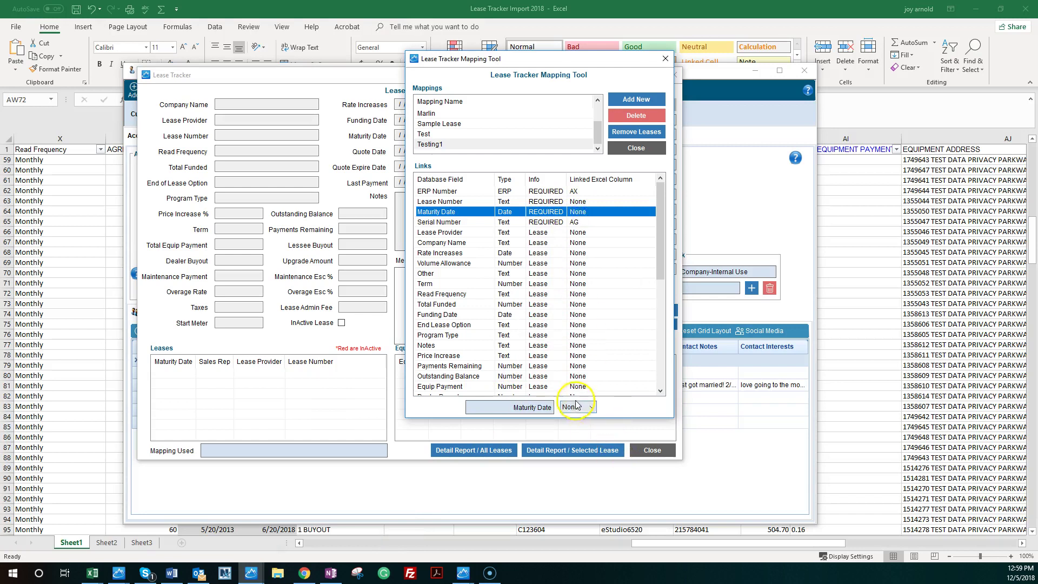
click(591, 407)
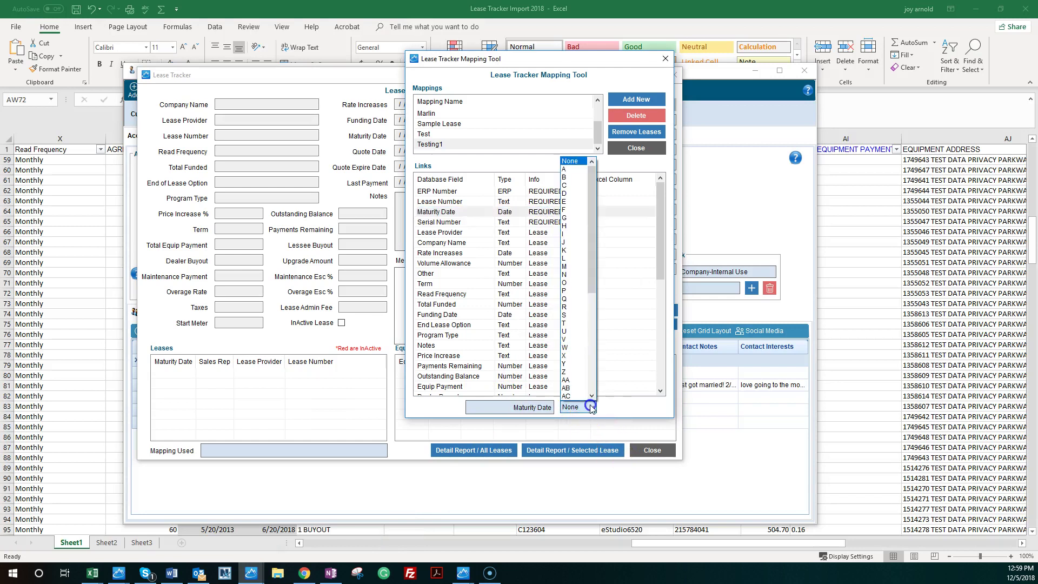
click(569, 382)
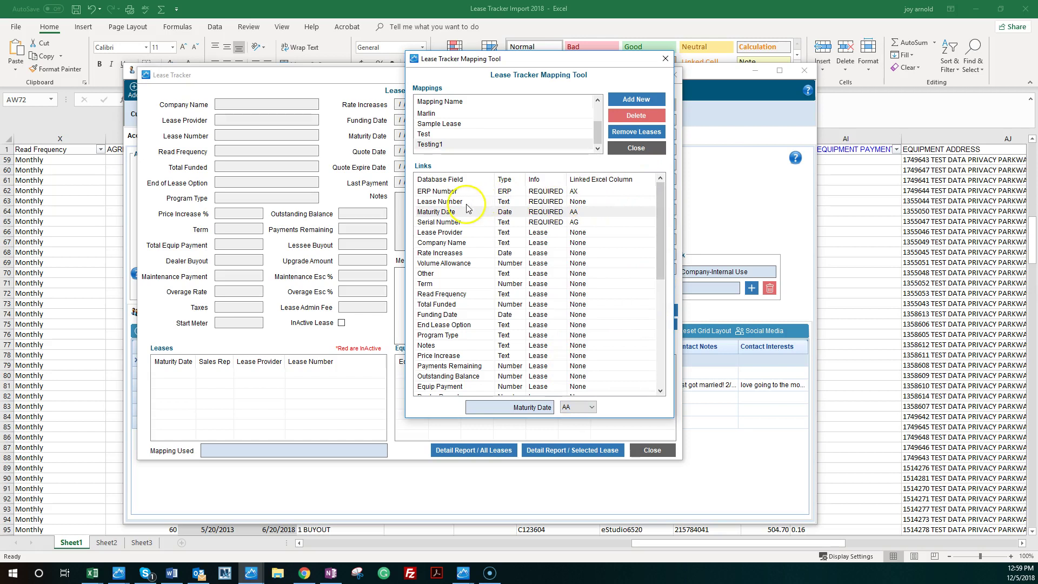
Find the AGREEMENT # column in the Excel workbook, and link Sherpa's required Lease Number field to that column, M.
click(861, 438)
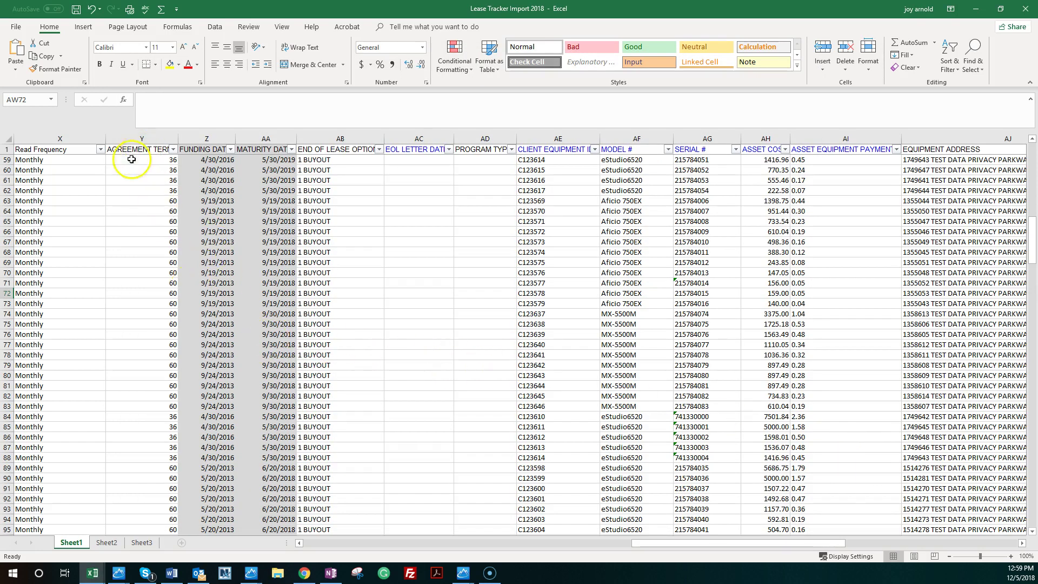
drag(638, 544, 459, 578)
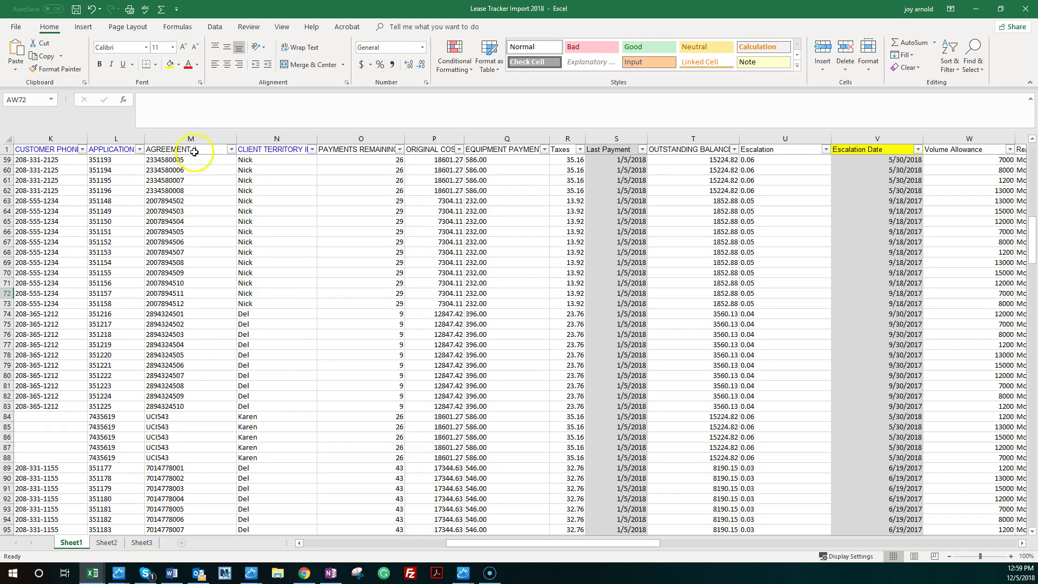
click(463, 576)
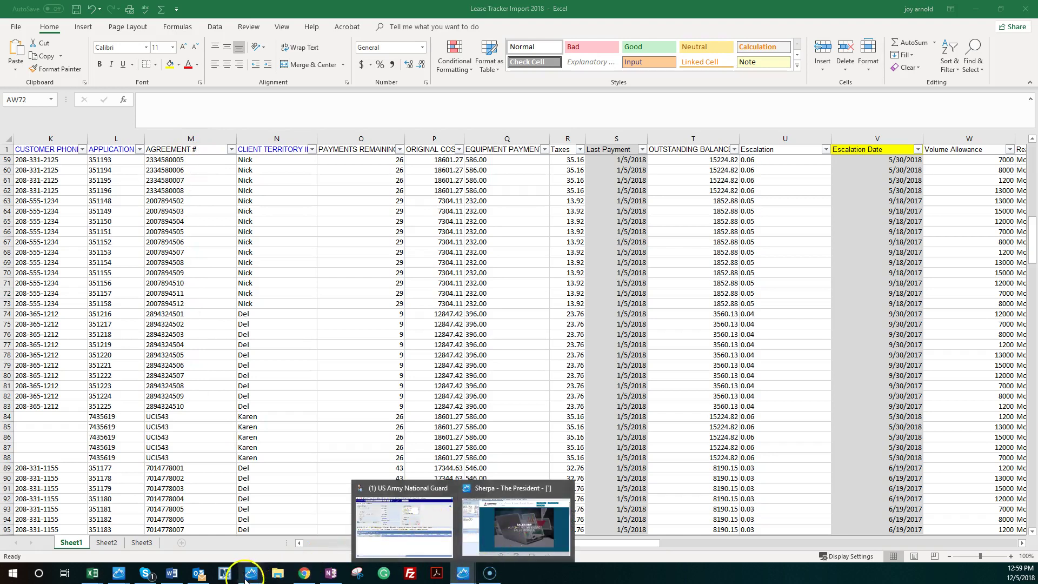
mouse_move(257, 580)
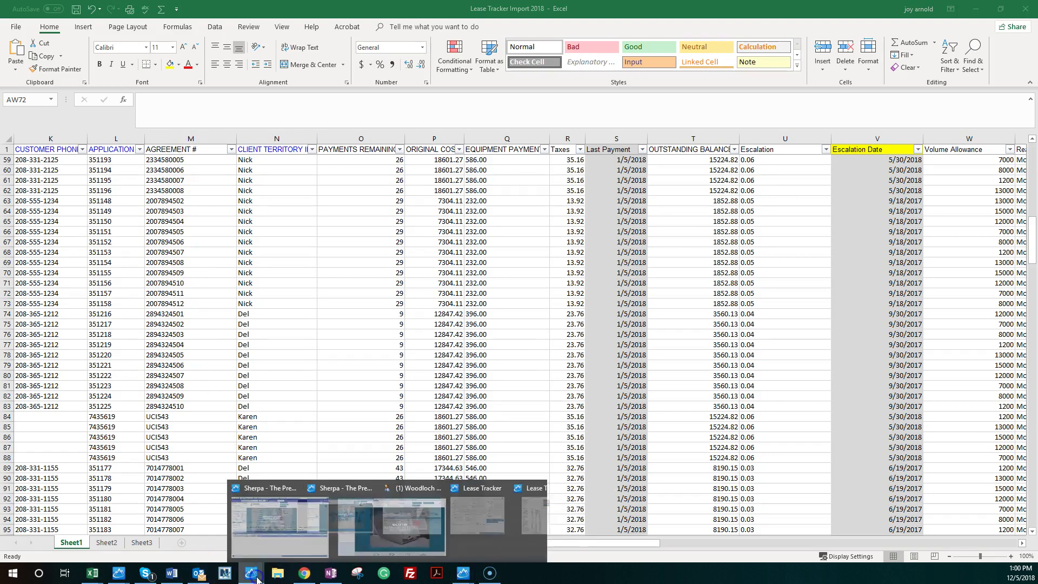
click(378, 541)
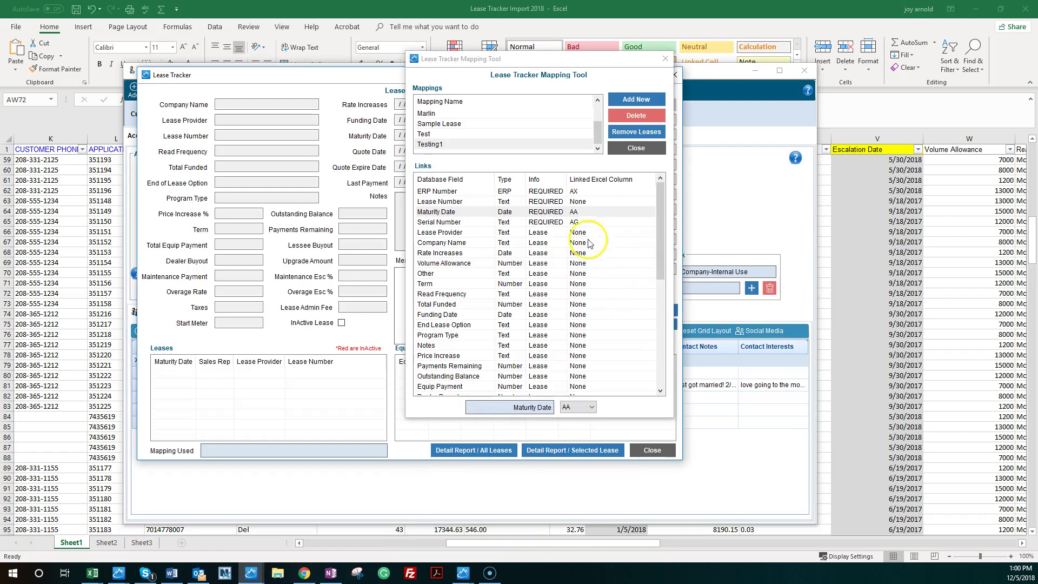
click(576, 203)
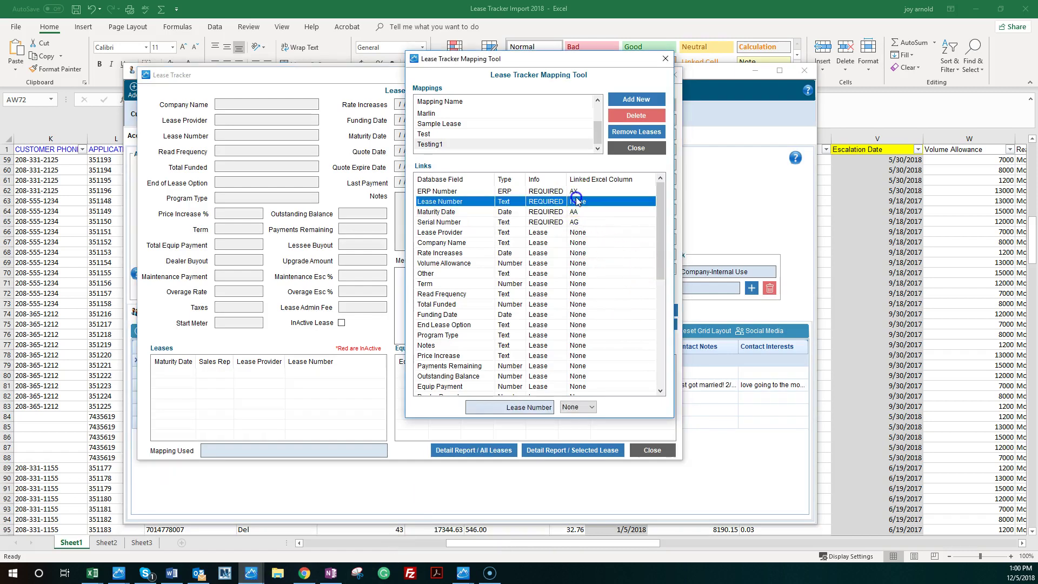
click(593, 407)
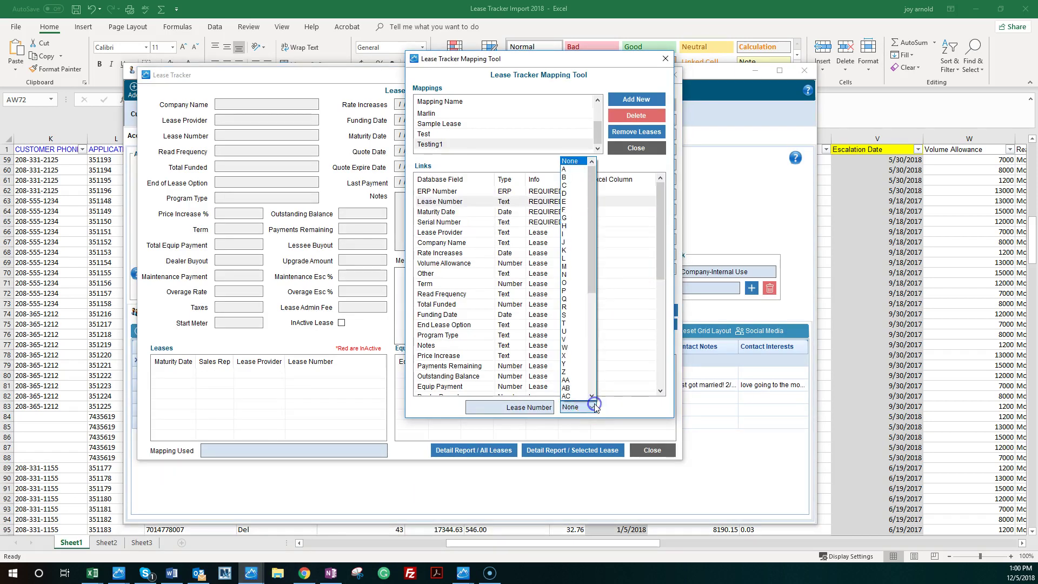
click(565, 266)
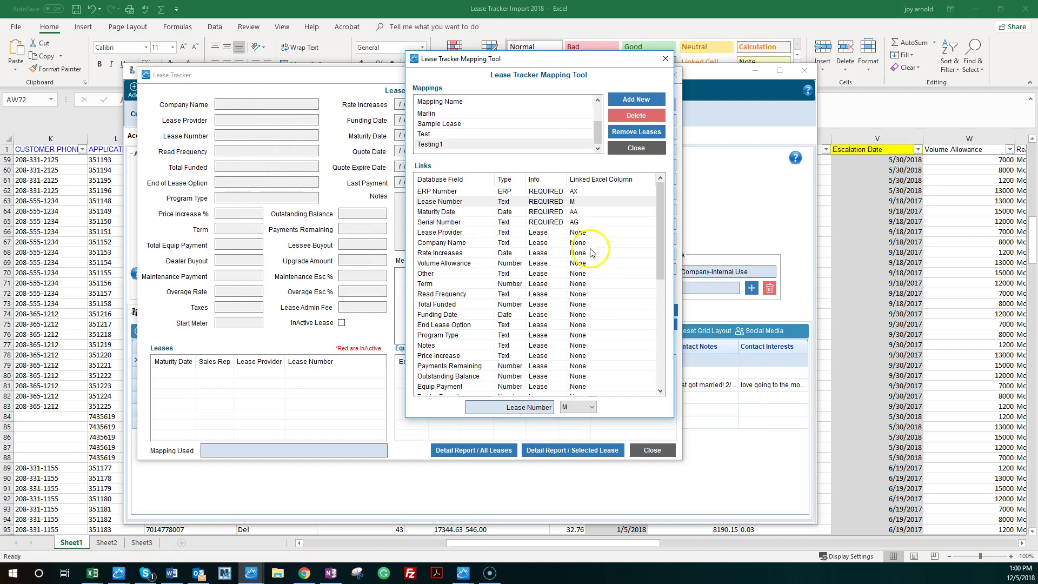
Look through the remaining optional database fields of the Testing1 mapping.
click(660, 390)
click(660, 390)
click(660, 390)
click(660, 391)
click(660, 390)
click(660, 391)
click(660, 390)
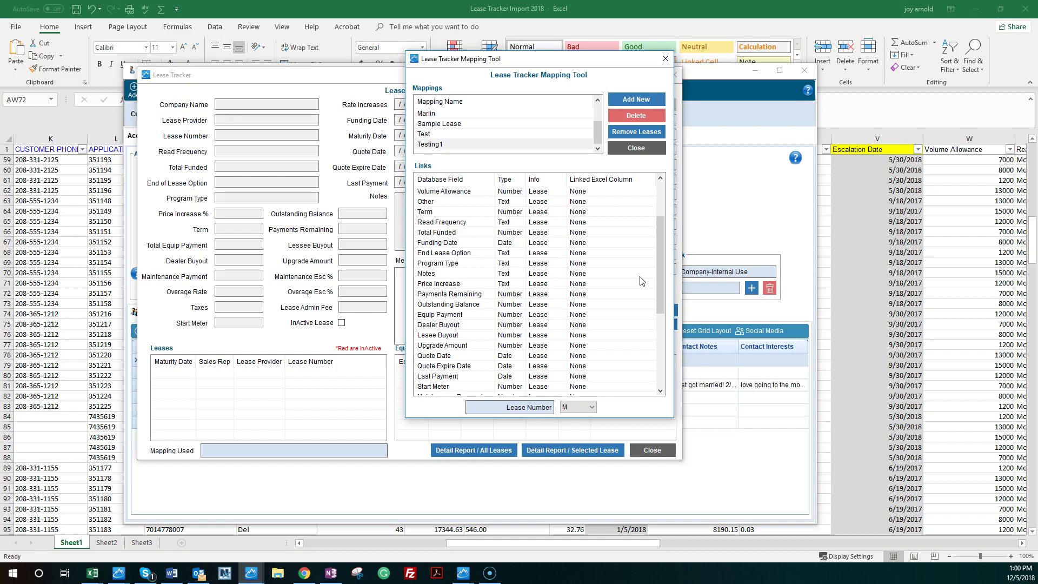
Examine the linked Excel columns of the existing Sample Lease mapping, and close the Mapping Tool.
click(643, 102)
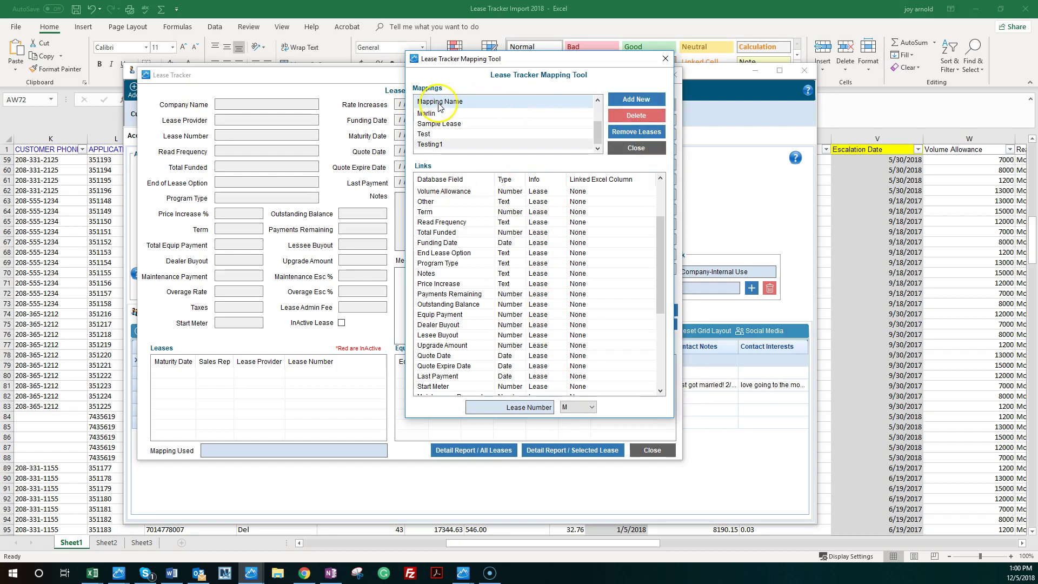
click(430, 125)
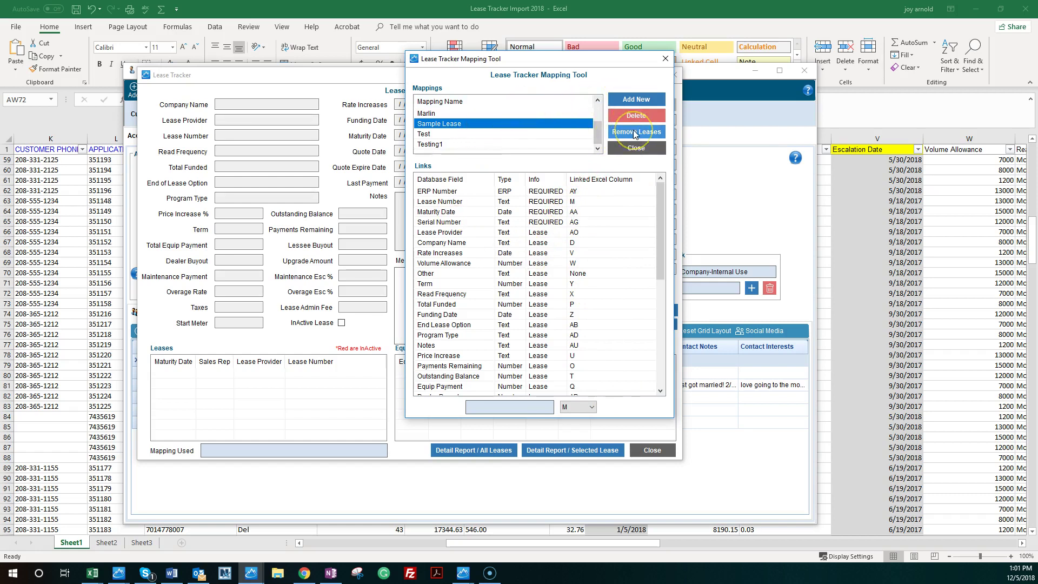
click(562, 127)
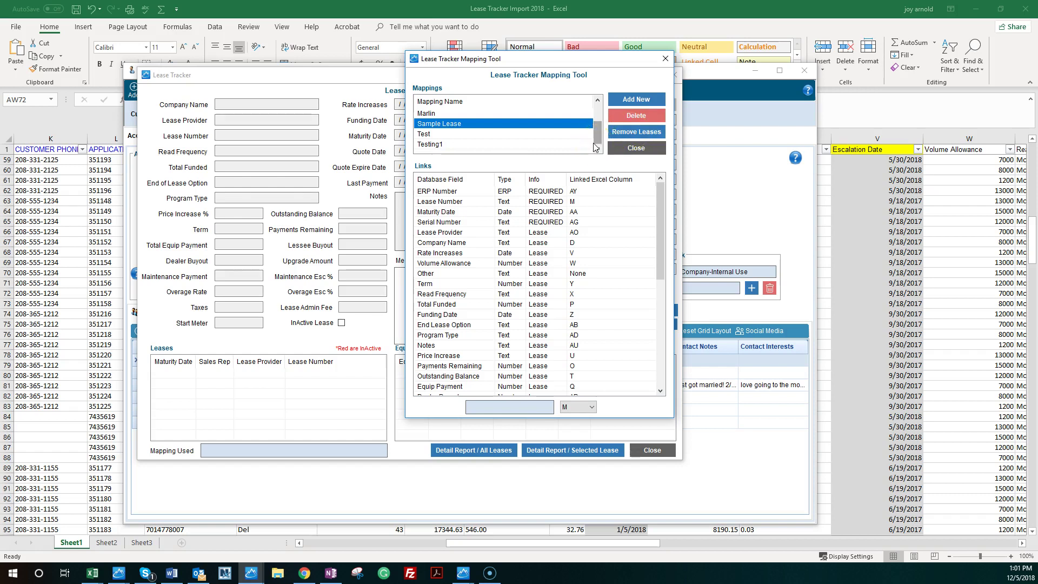
click(664, 59)
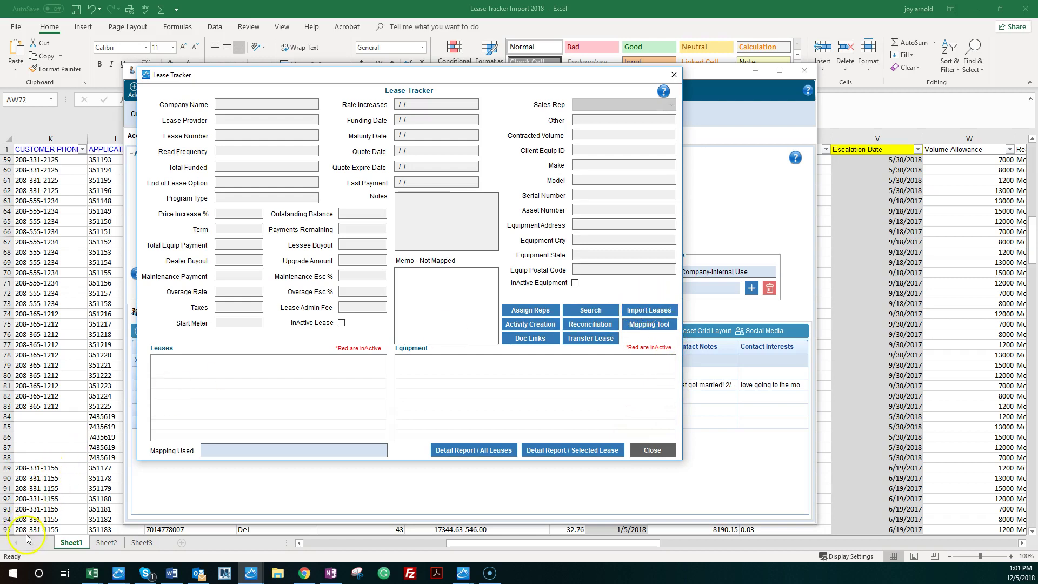
Open the Lease Tracker's lease import and choose the Full Lease map.
click(658, 312)
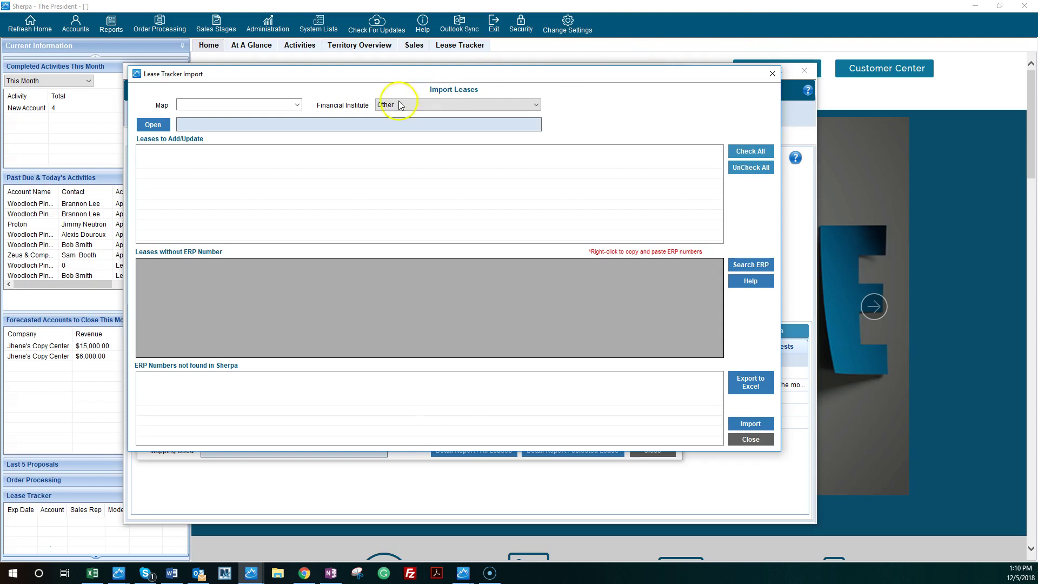
click(299, 105)
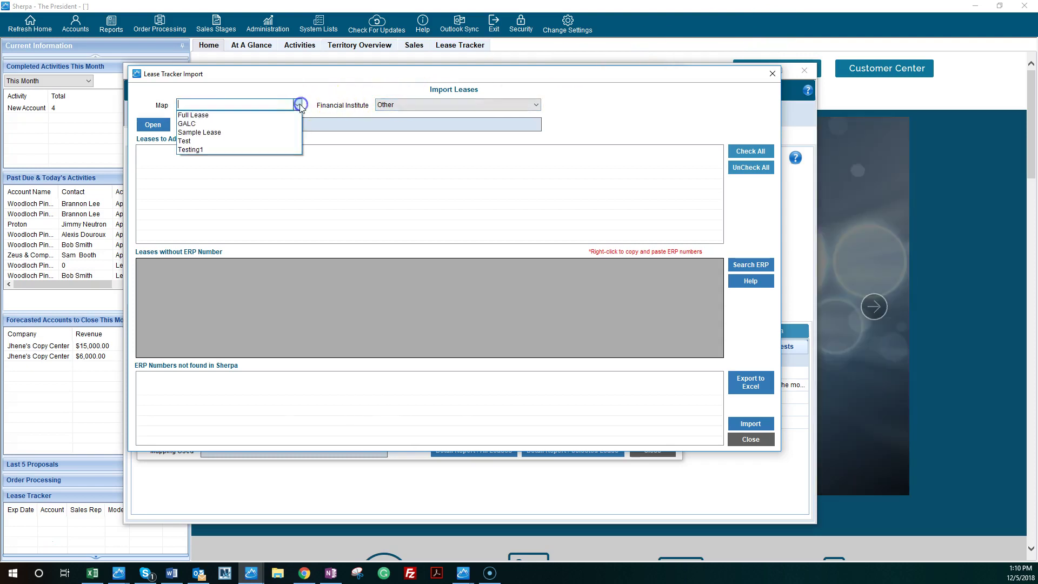
click(243, 114)
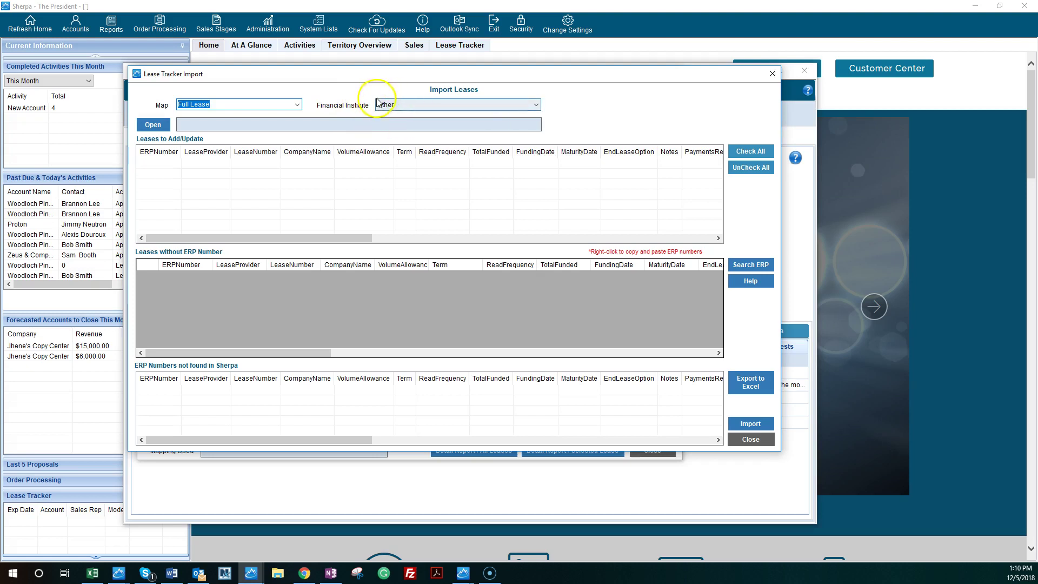
Review the financial institute options for the import, try USBank, and set the institute back to Other.
click(538, 105)
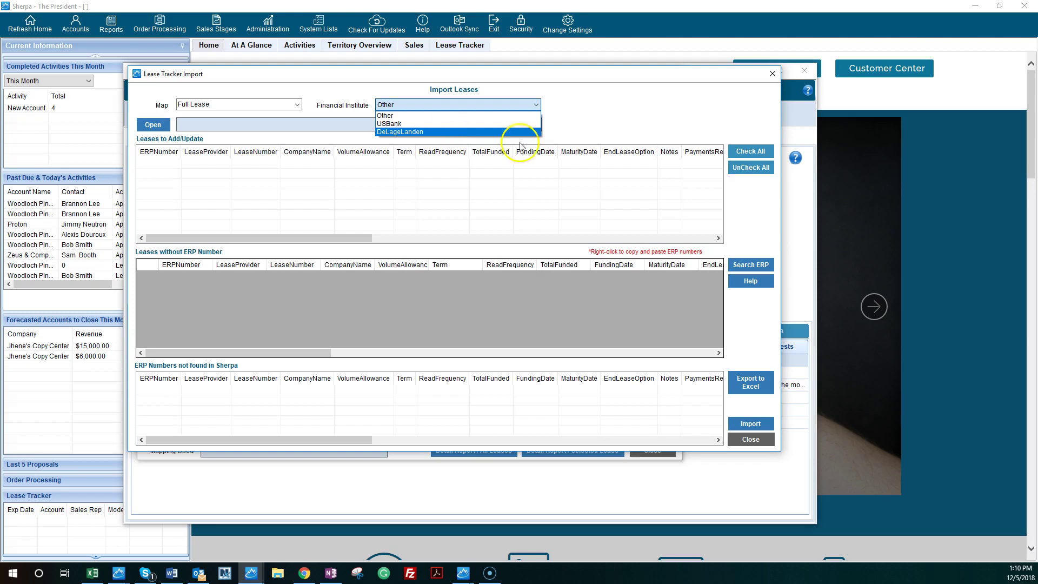
click(605, 110)
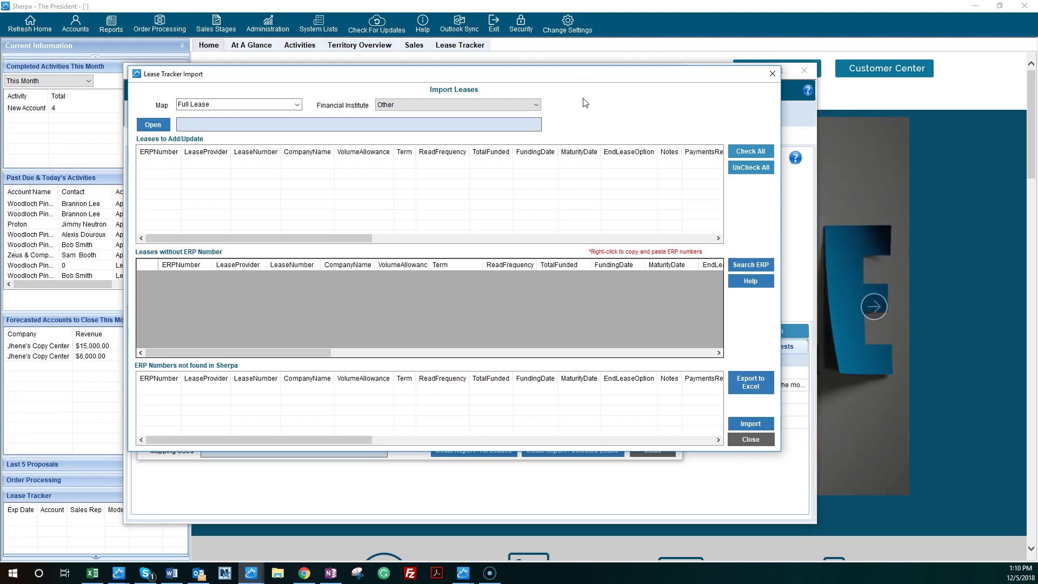
drag(584, 99, 535, 90)
click(535, 104)
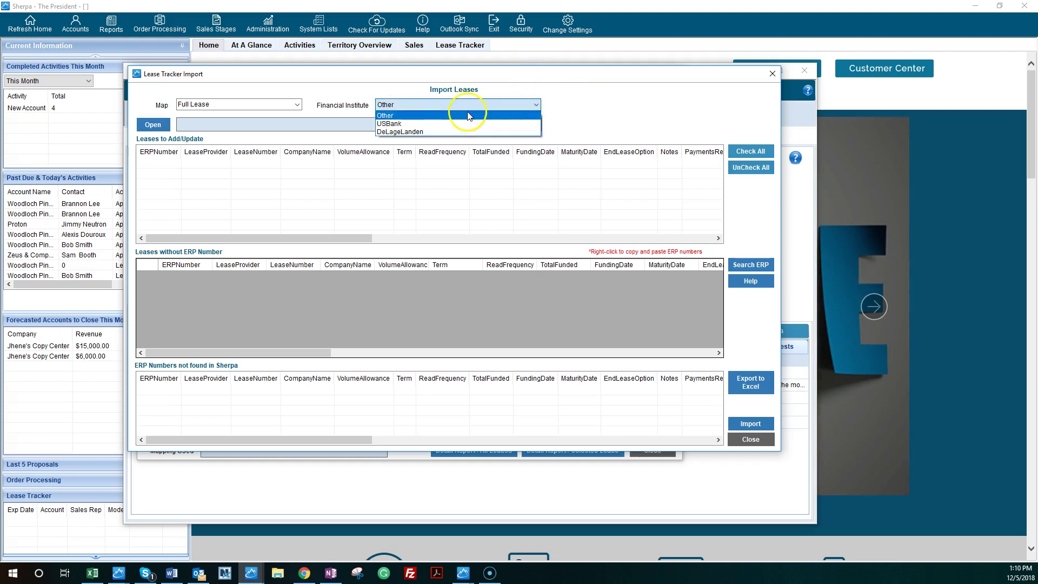
click(411, 125)
drag(527, 131, 582, 112)
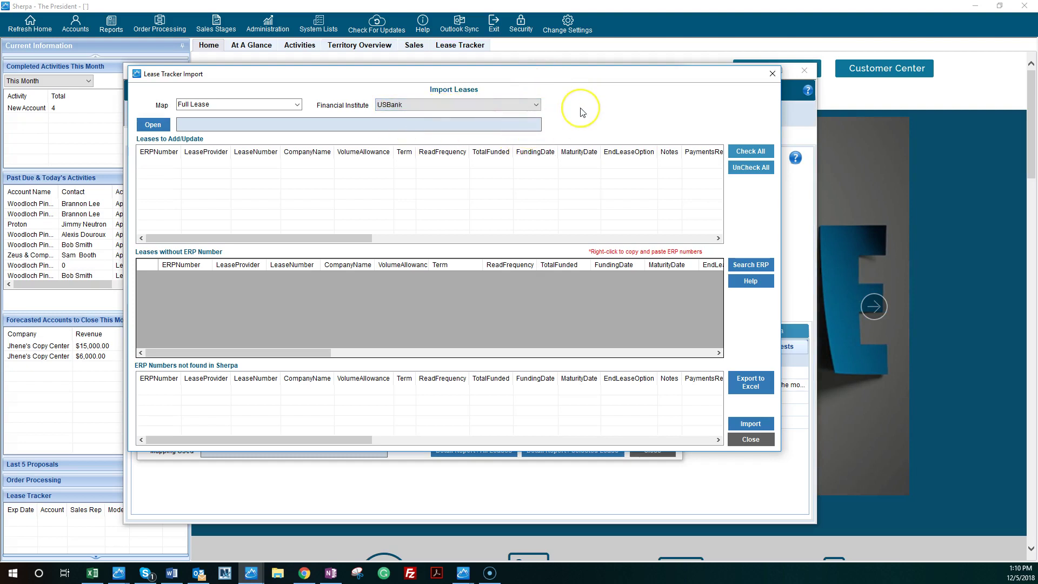
click(592, 113)
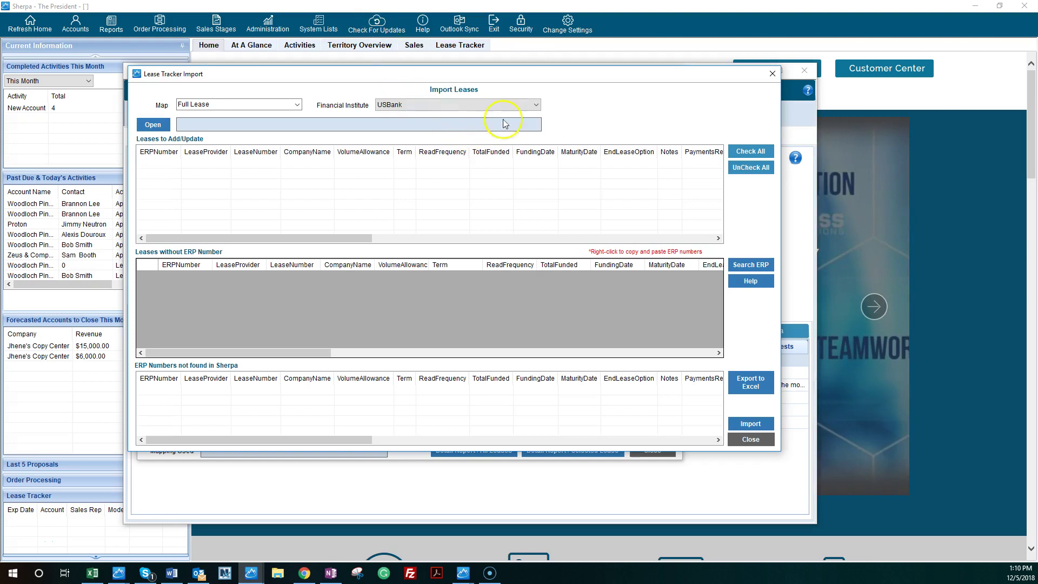
click(534, 103)
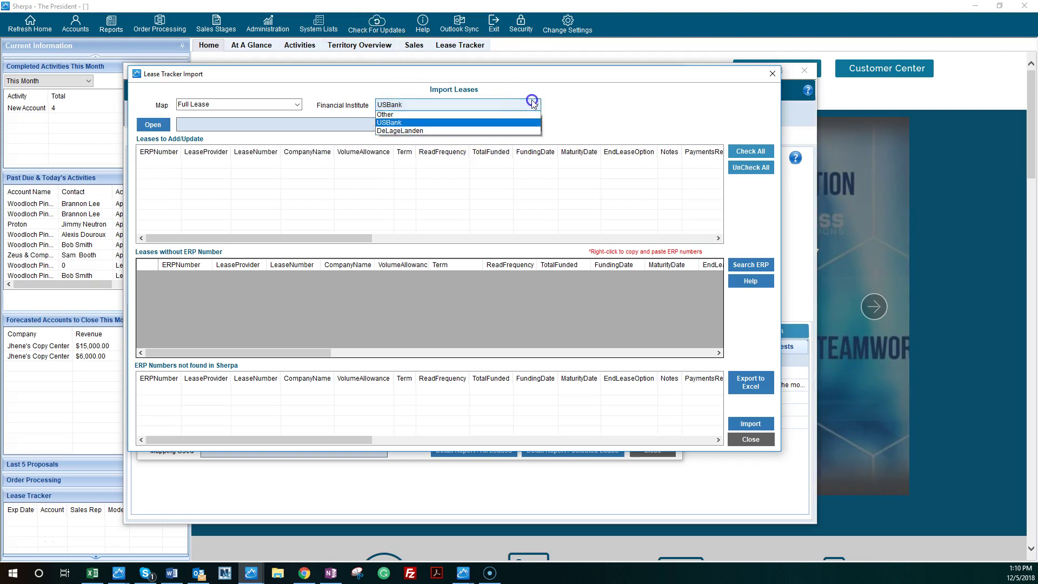
click(384, 118)
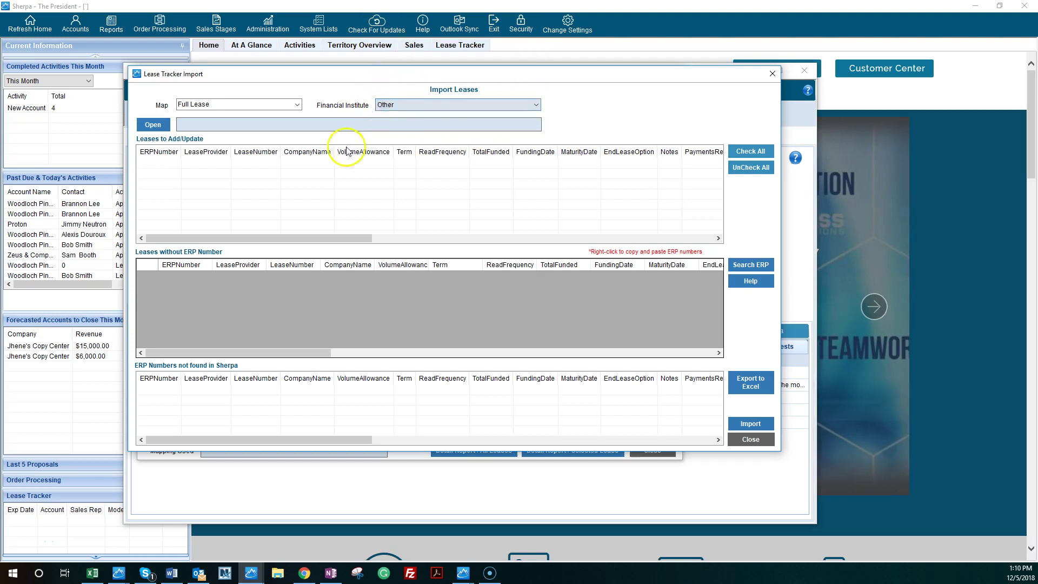
Load the Lease Tracker Import 2018.xlsx workbook from the Desktop into the lease import.
click(148, 123)
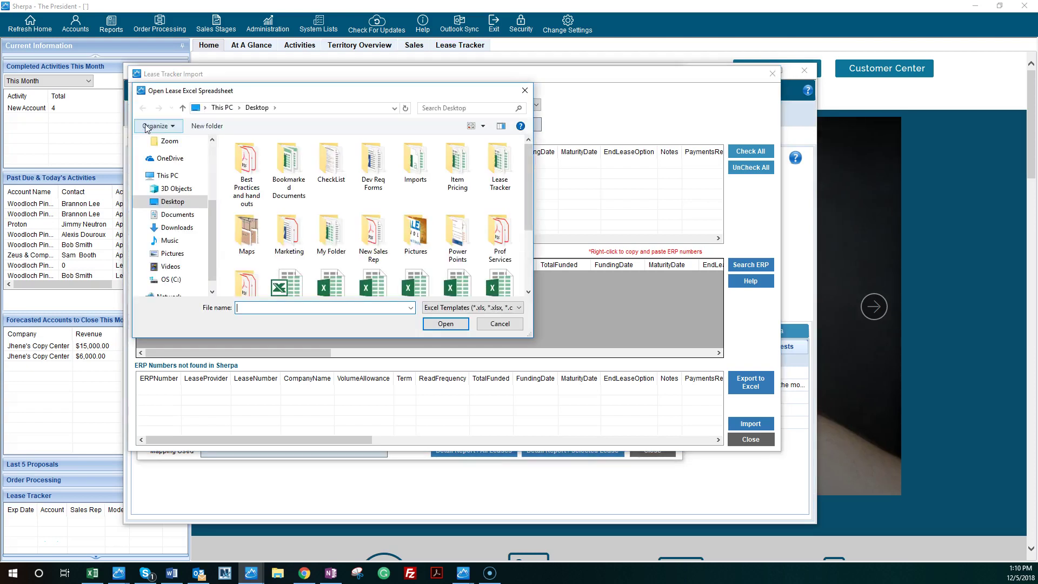
scroll(317, 252, down, 2)
click(373, 205)
click(446, 324)
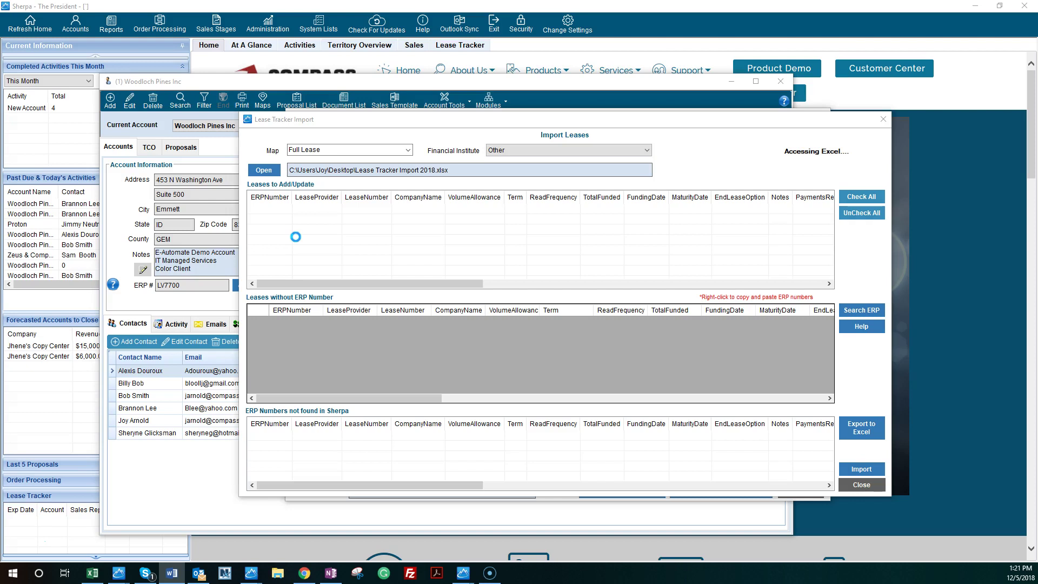
Review the loaded leases, search for the ERP numbers of the leases without one, and dismiss the search results.
click(269, 334)
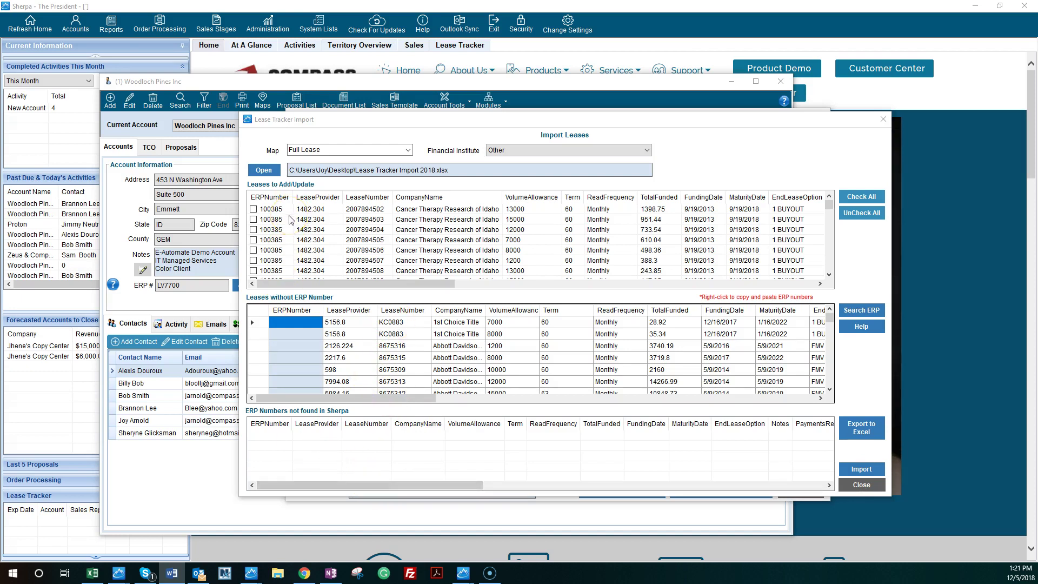
click(332, 226)
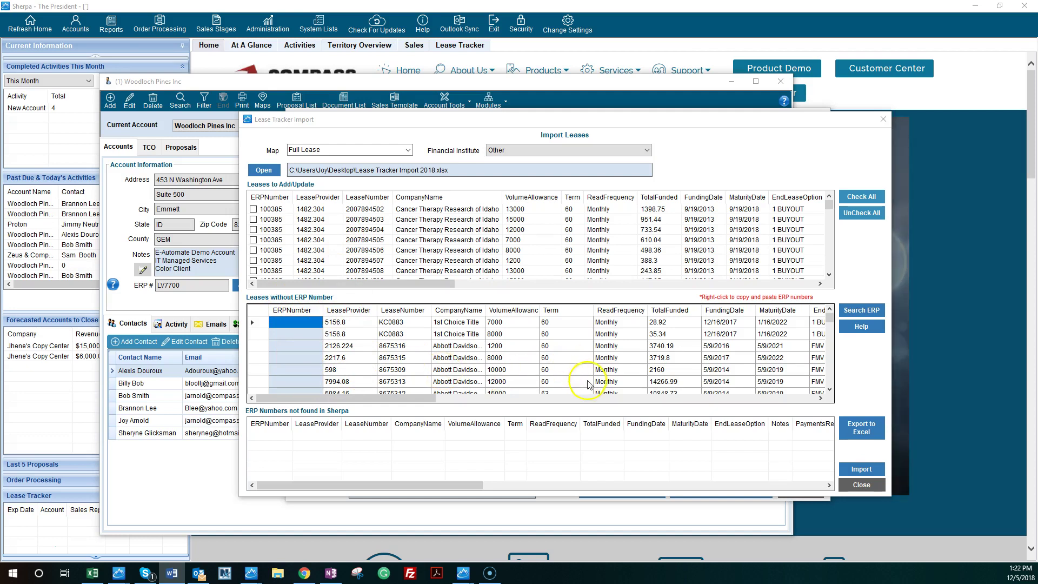
click(862, 311)
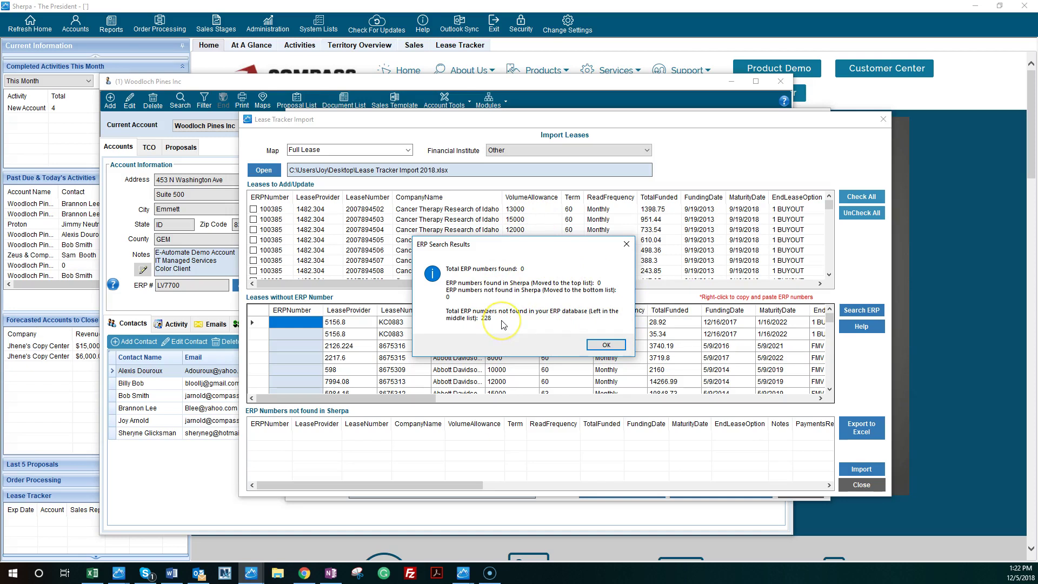
click(606, 344)
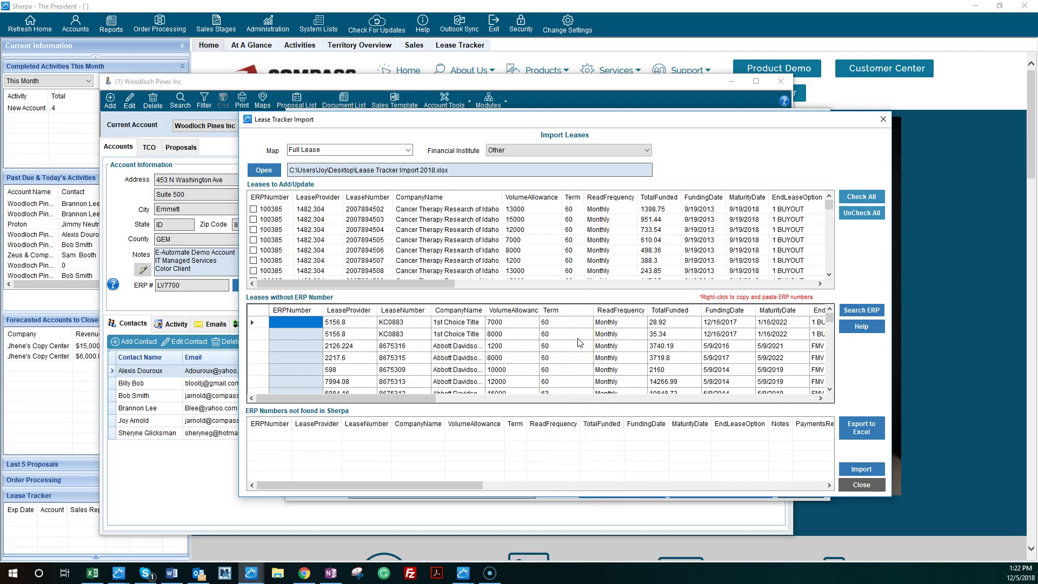
Export the leases without an ERP number to Excel and switch to the exported Book1 workbook.
click(858, 428)
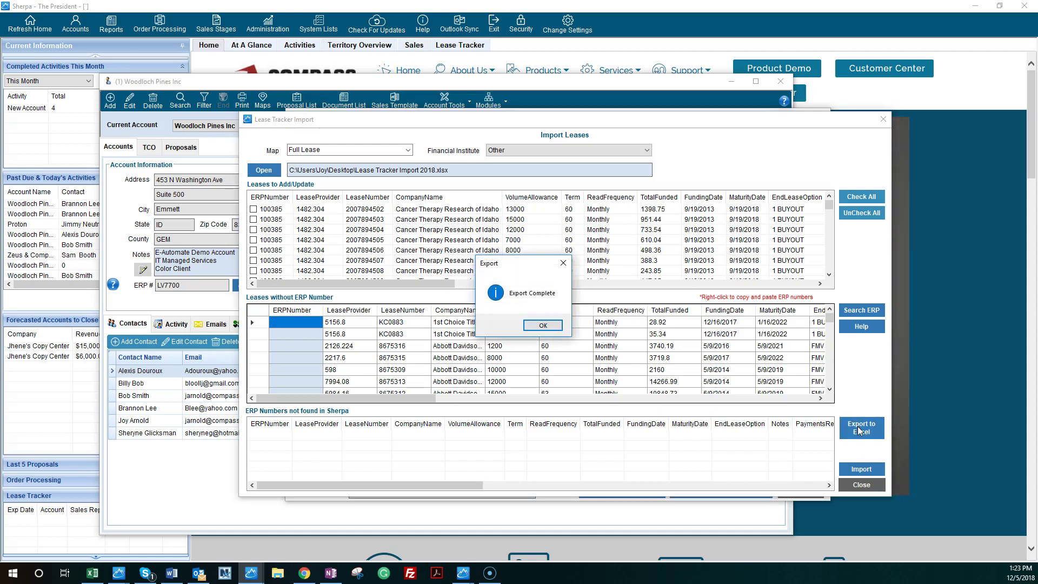
click(540, 324)
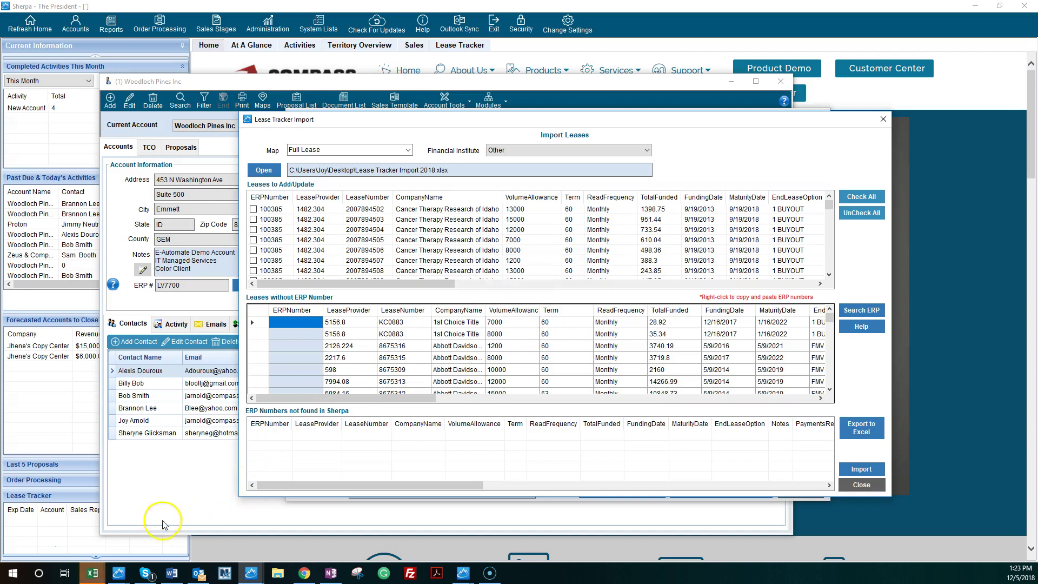
click(92, 572)
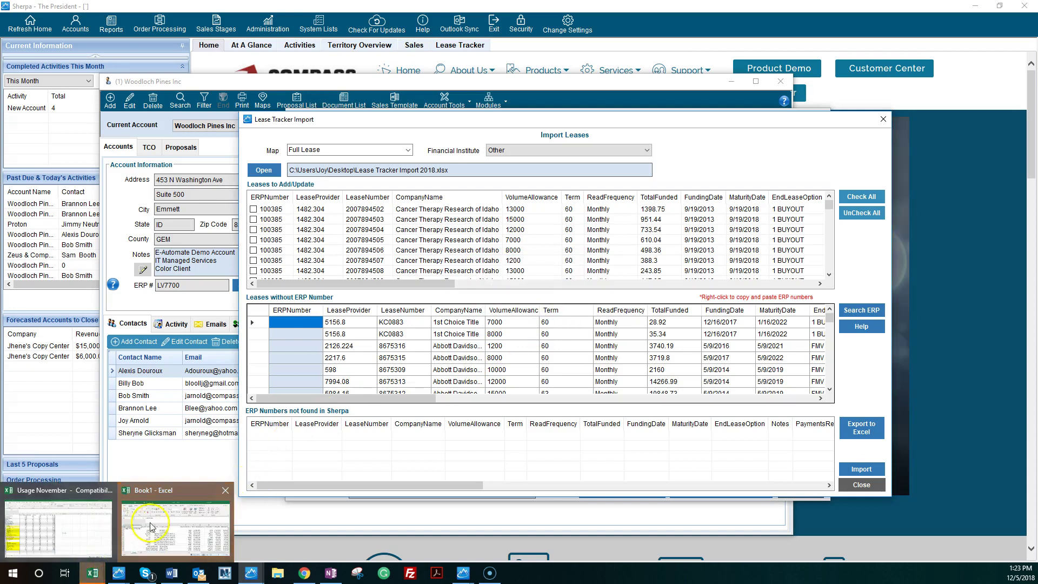
click(151, 527)
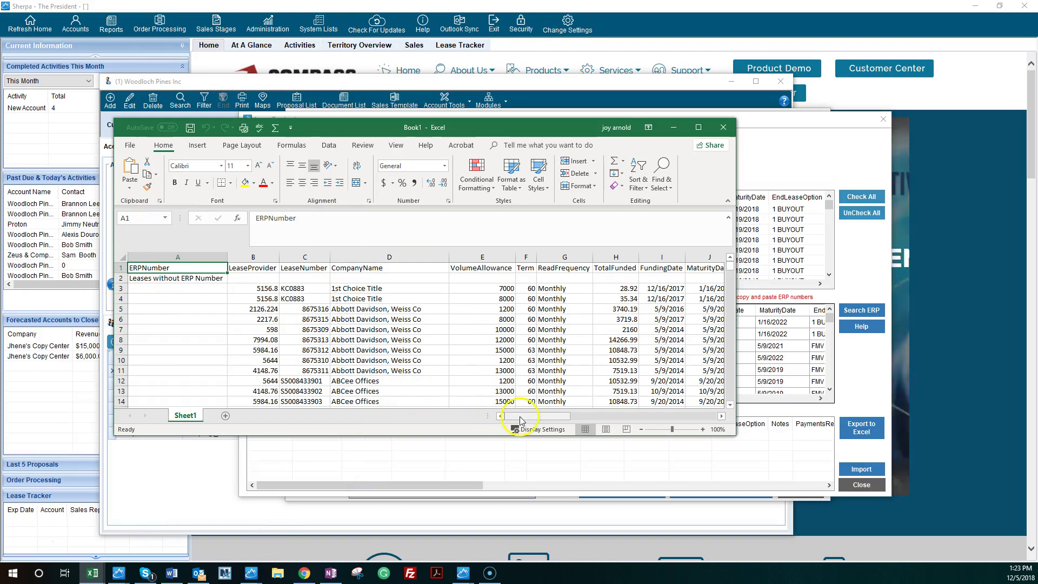
Look through the exported lease rows in the workbook, then close it and return to Sherpa's lease import.
scroll(420, 356, down, 11)
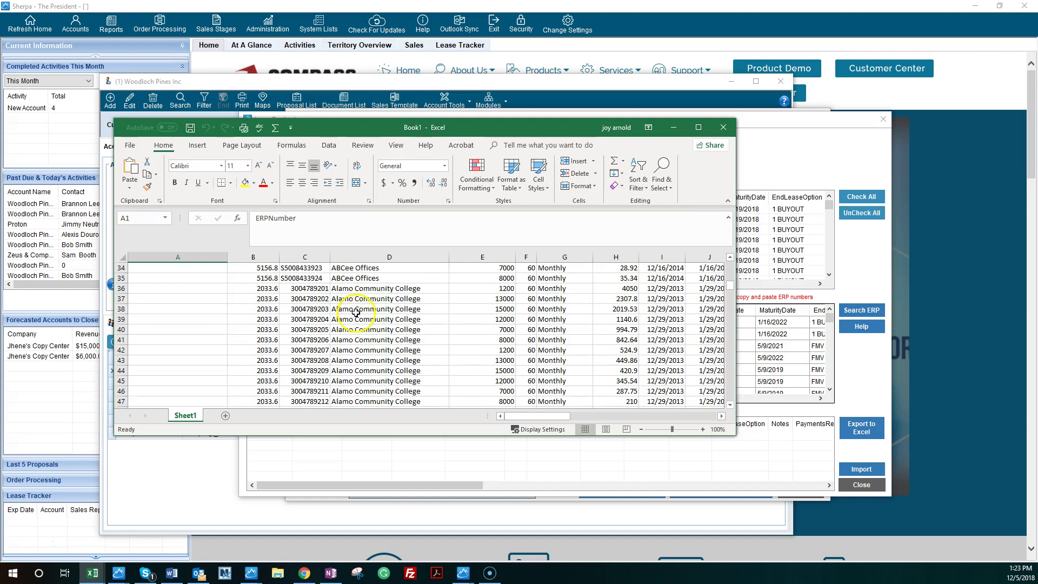
scroll(356, 309, down, 6)
scroll(357, 309, down, 8)
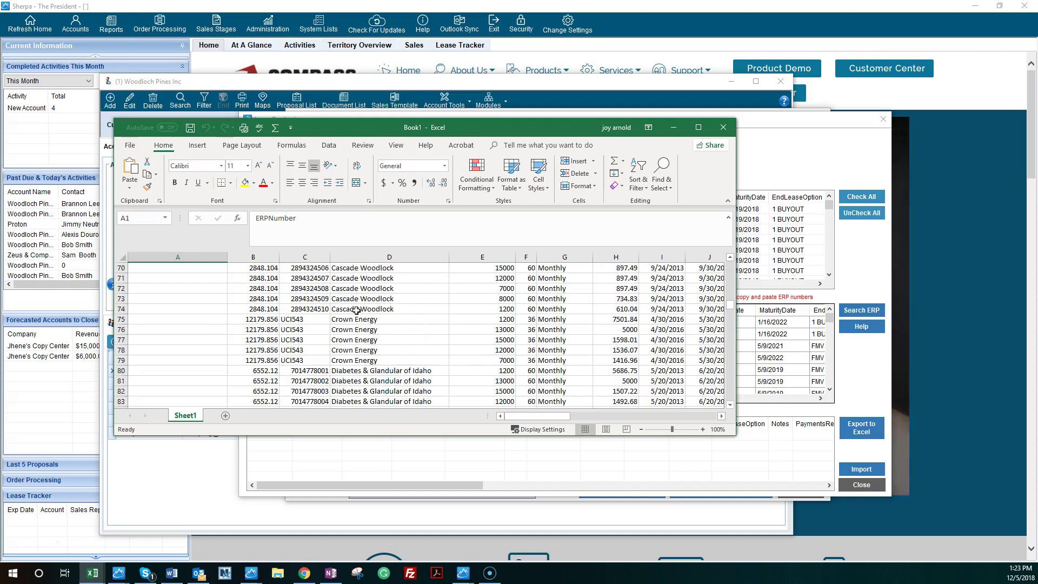
click(722, 130)
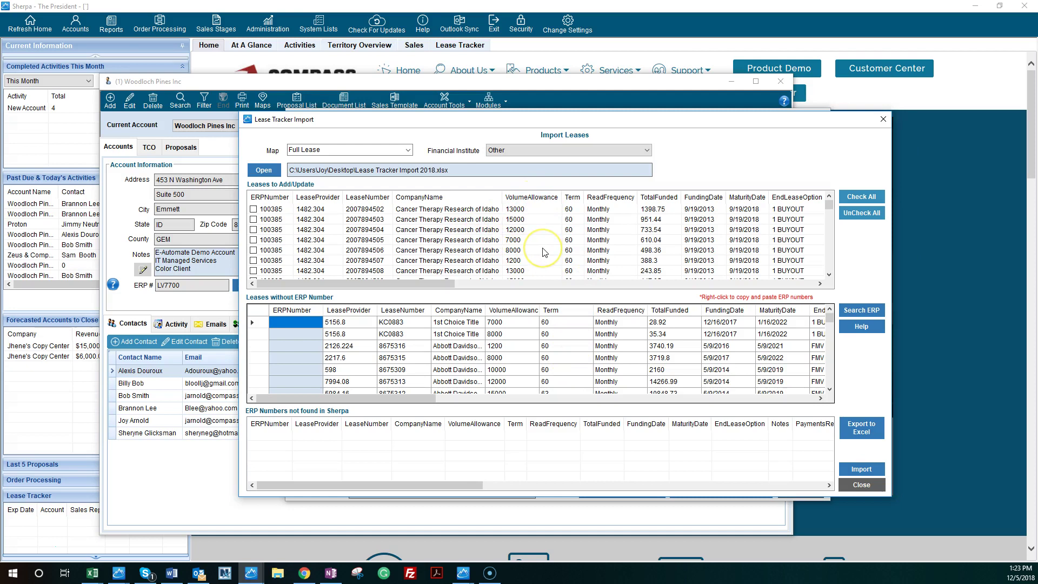
Select all leases to add or update and import them into the Lease Tracker.
click(851, 197)
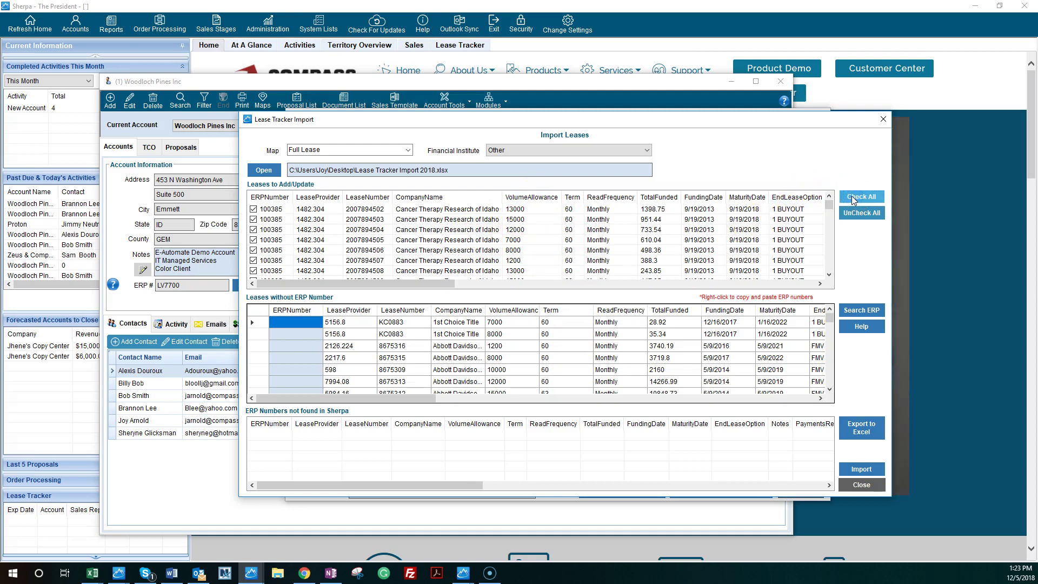
click(858, 471)
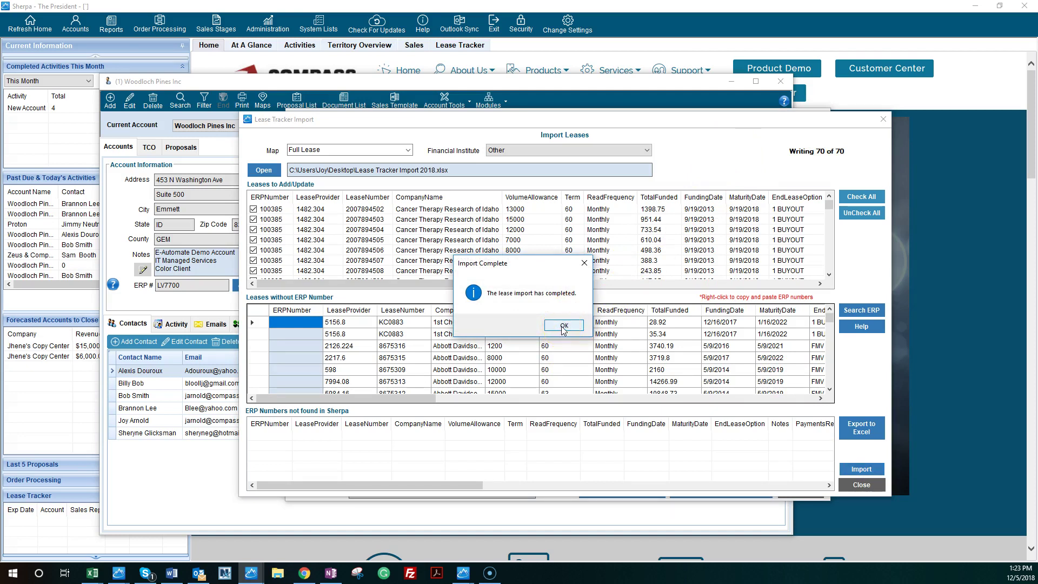
click(506, 347)
click(563, 324)
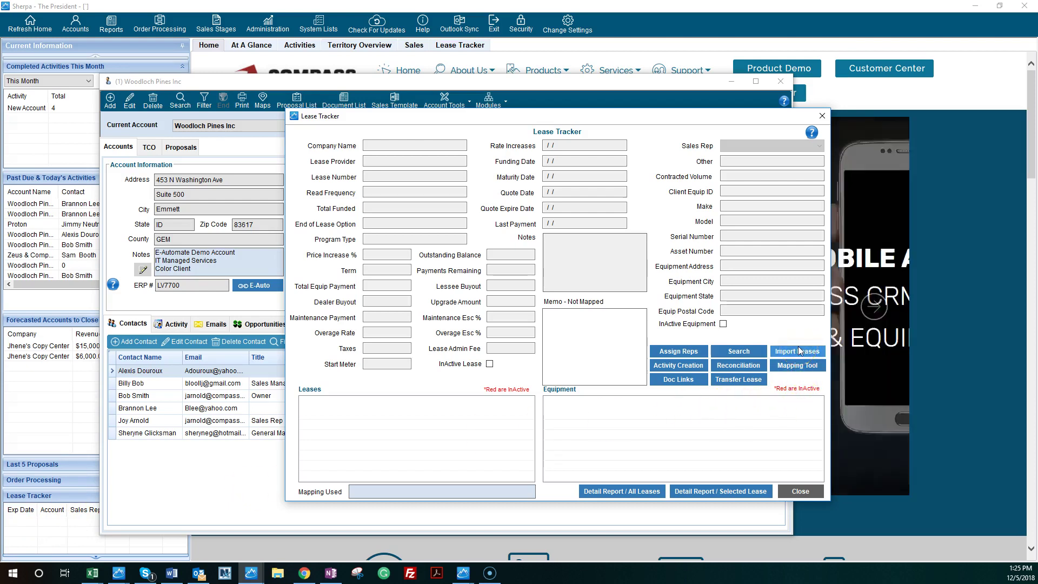
Open the lease reconciliation and set it to the Full Lease map, Lease and Serial Number matching and financial institute Other.
click(801, 369)
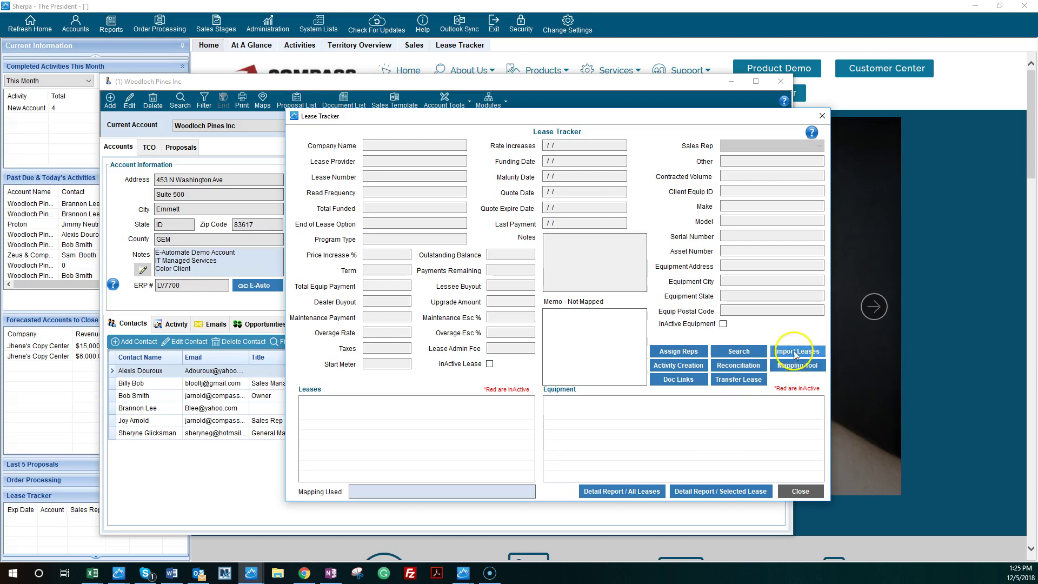
click(741, 370)
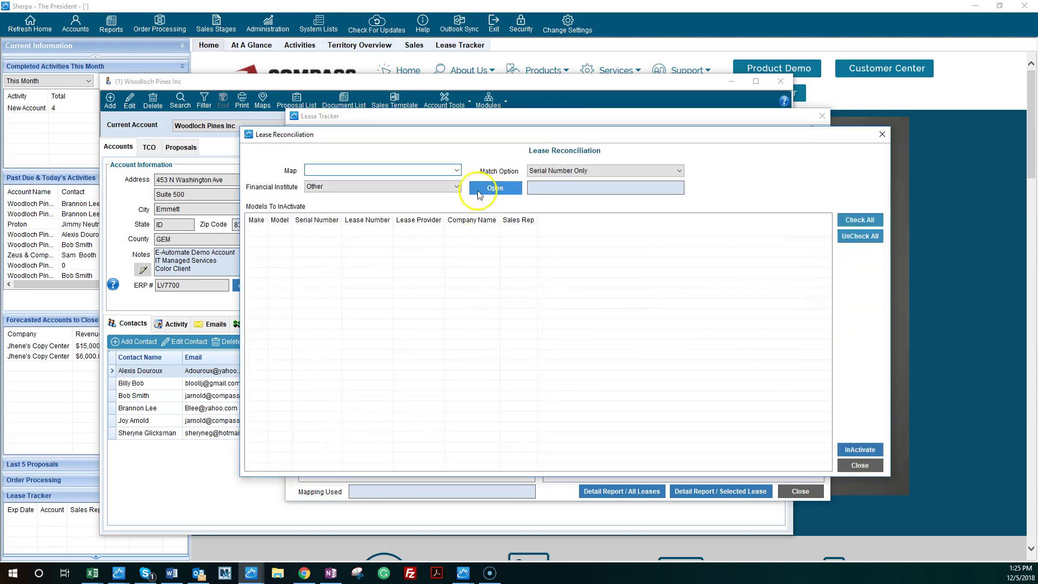
click(457, 171)
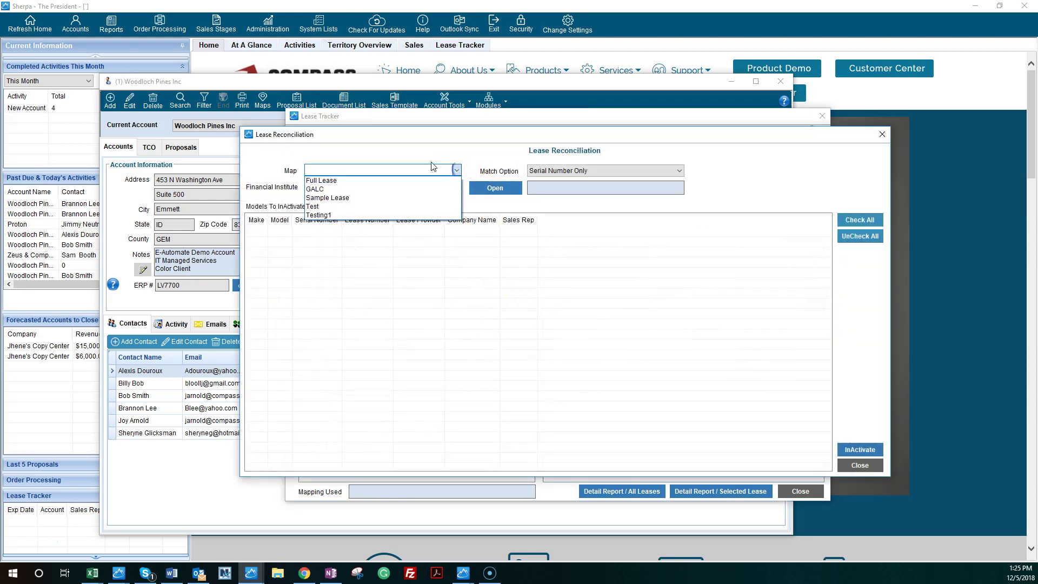
click(335, 181)
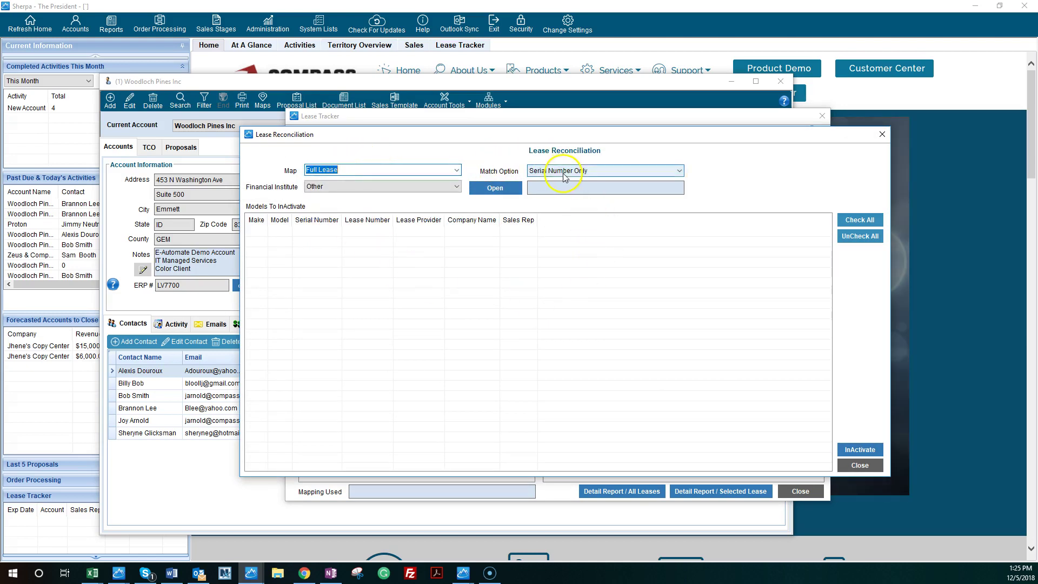
click(679, 171)
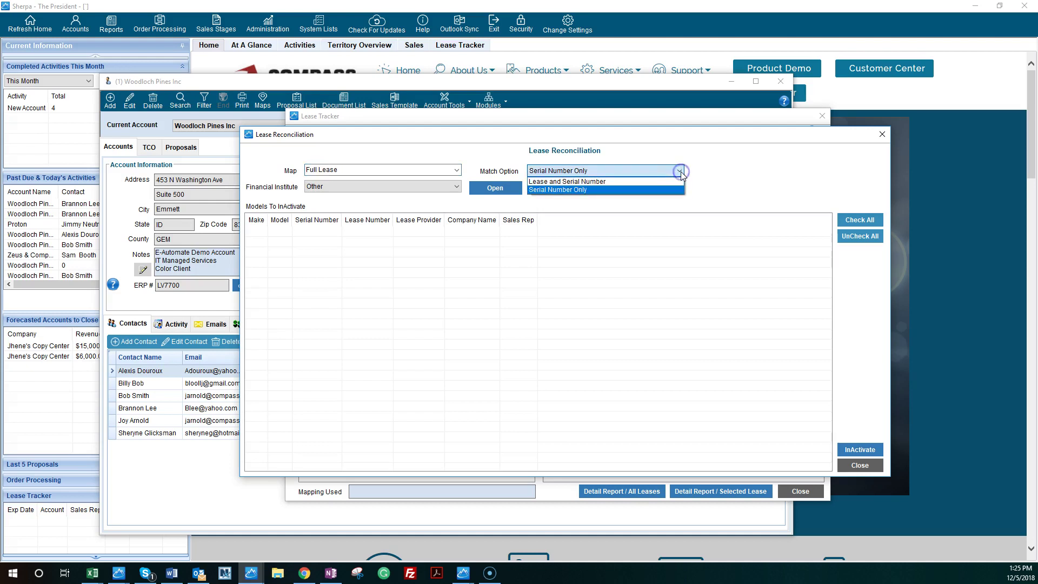
click(596, 183)
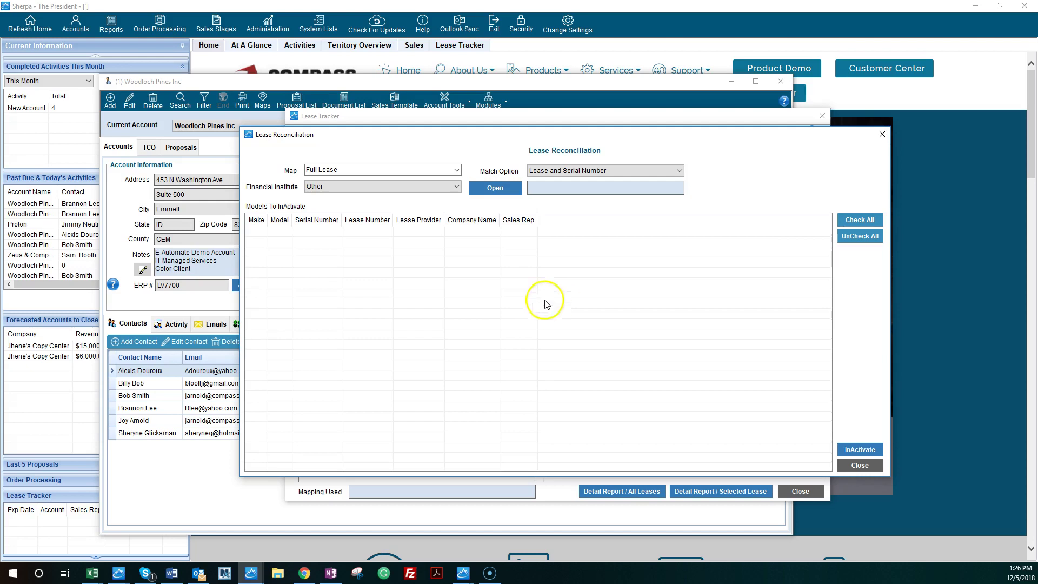
click(456, 186)
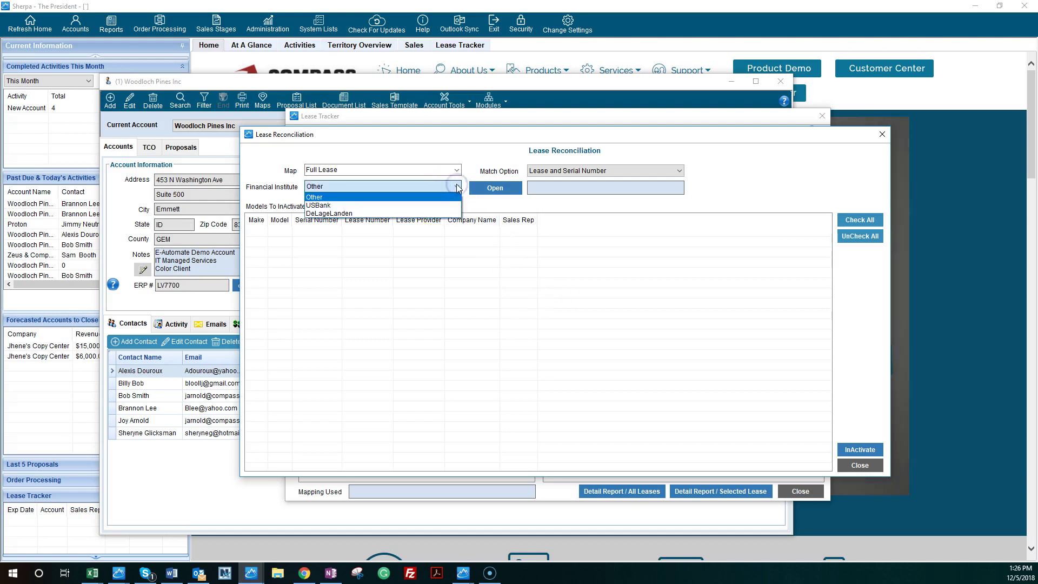
click(458, 187)
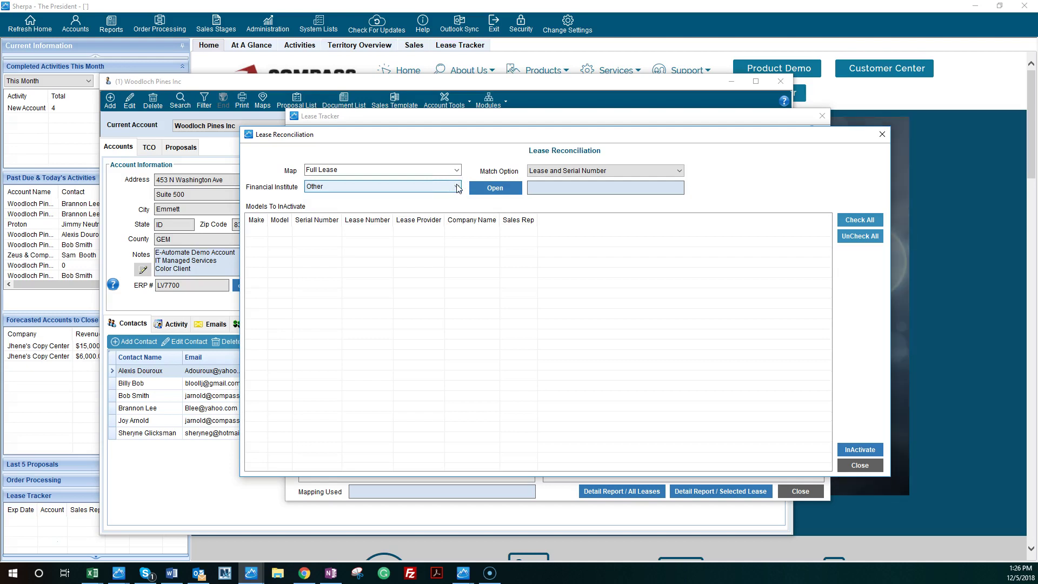
Load the Lease Tracker Import 2018 Rec... workbook from the Desktop into the lease reconciliation.
click(510, 194)
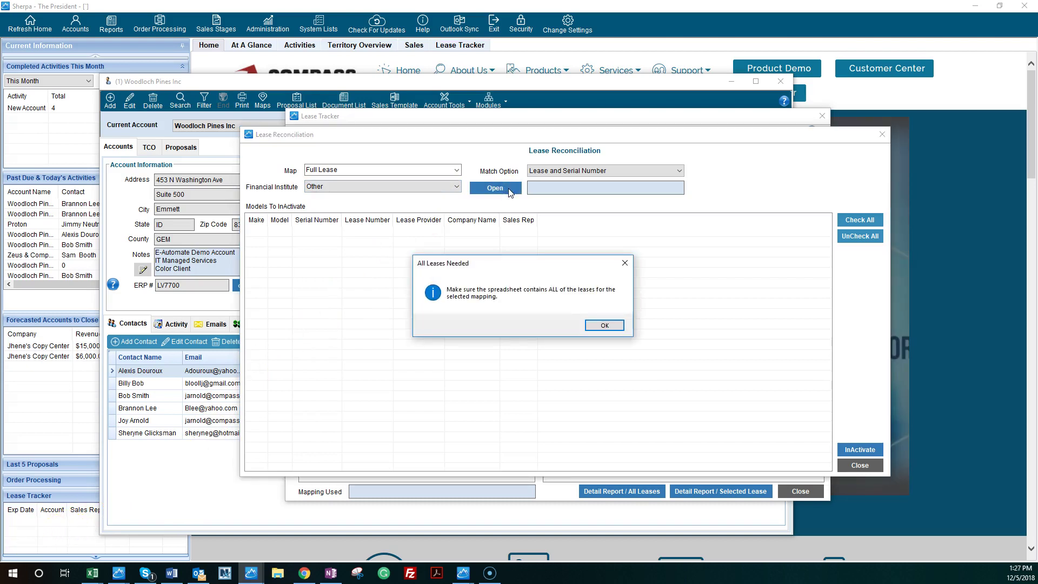
click(604, 325)
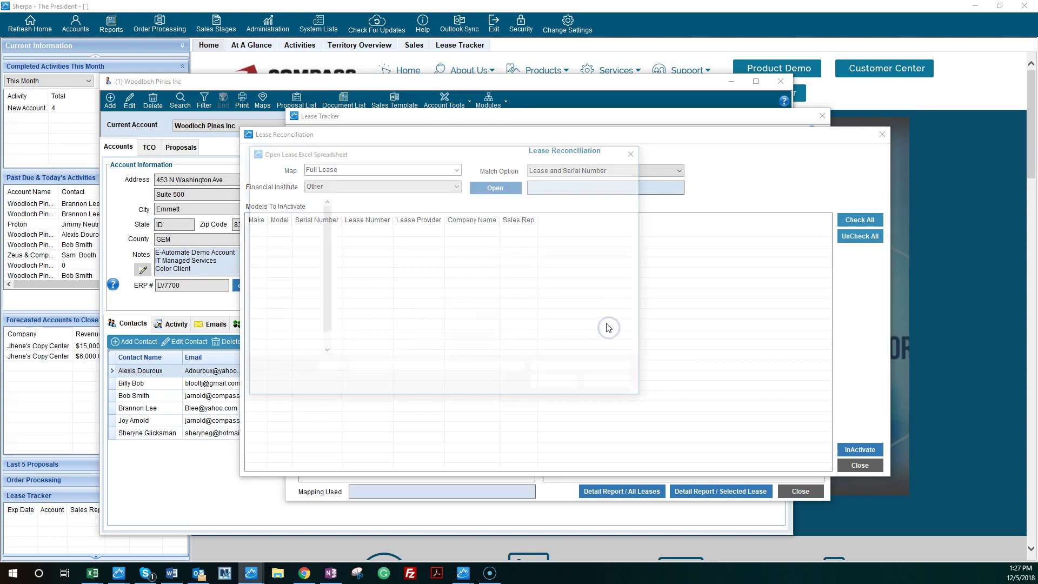
scroll(382, 301, down, 1)
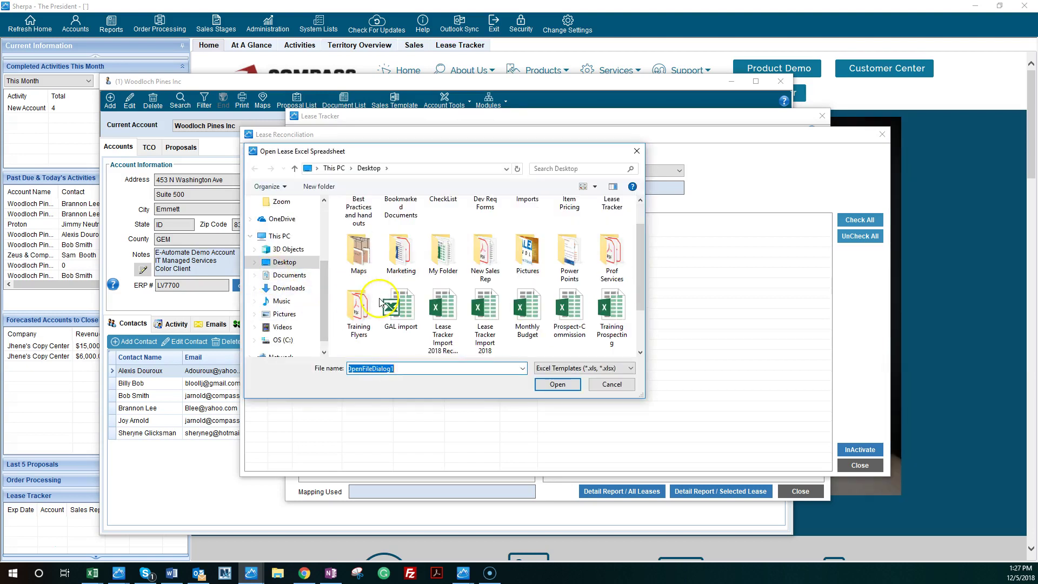
click(443, 316)
click(558, 383)
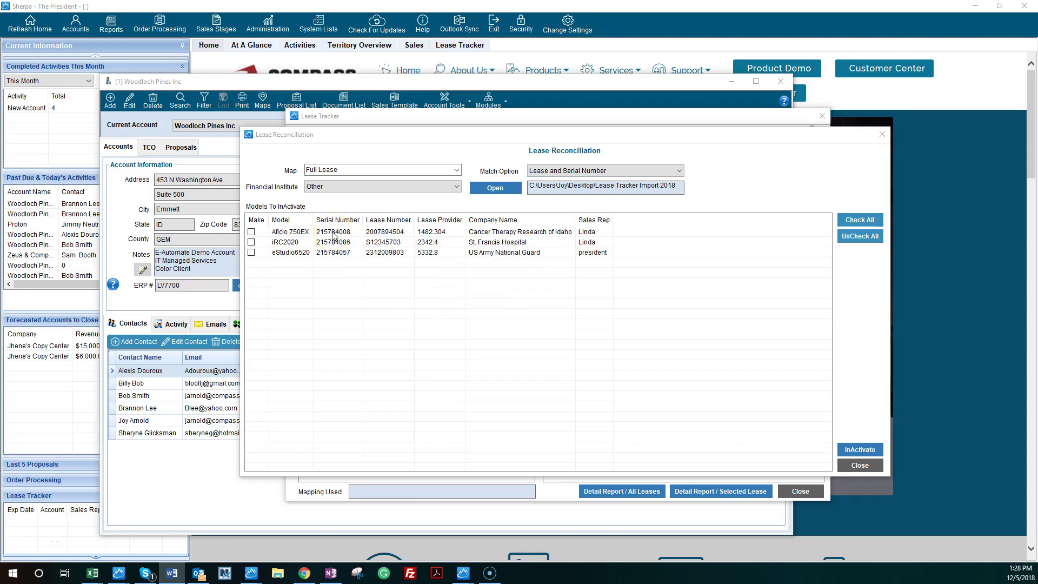
Select all the models found by the reconciliation and mark them inactive.
click(852, 221)
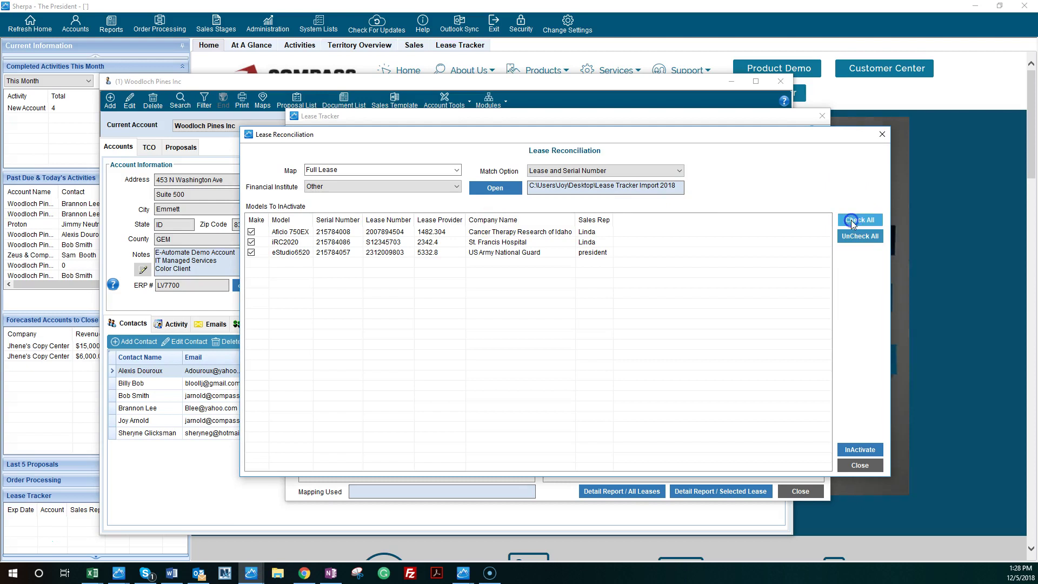
click(860, 449)
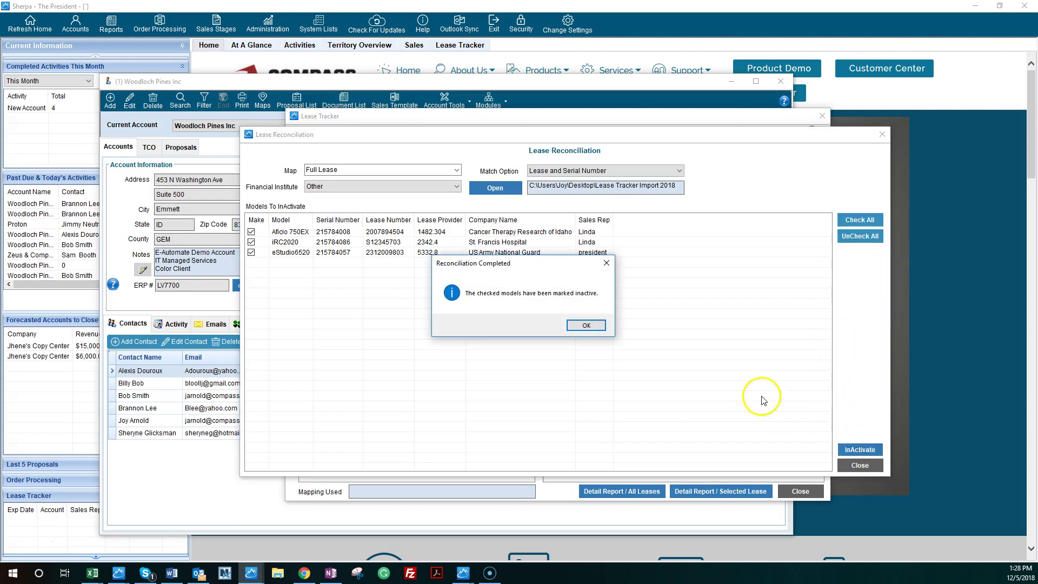
click(585, 325)
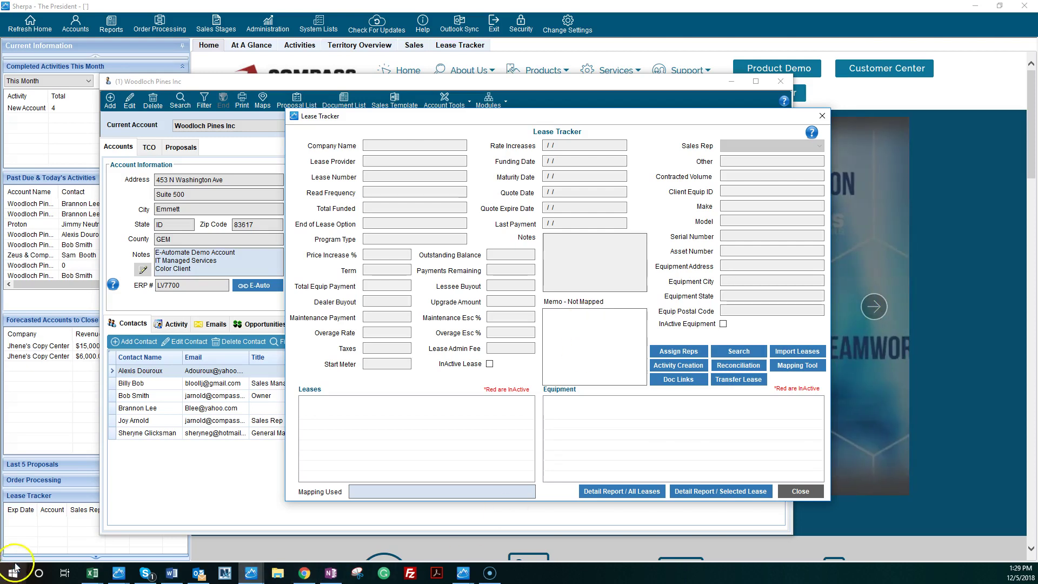
Close the Lease Tracker, switch to the St Francis Hospital account, and check its leases in the Lease Tracker.
click(823, 116)
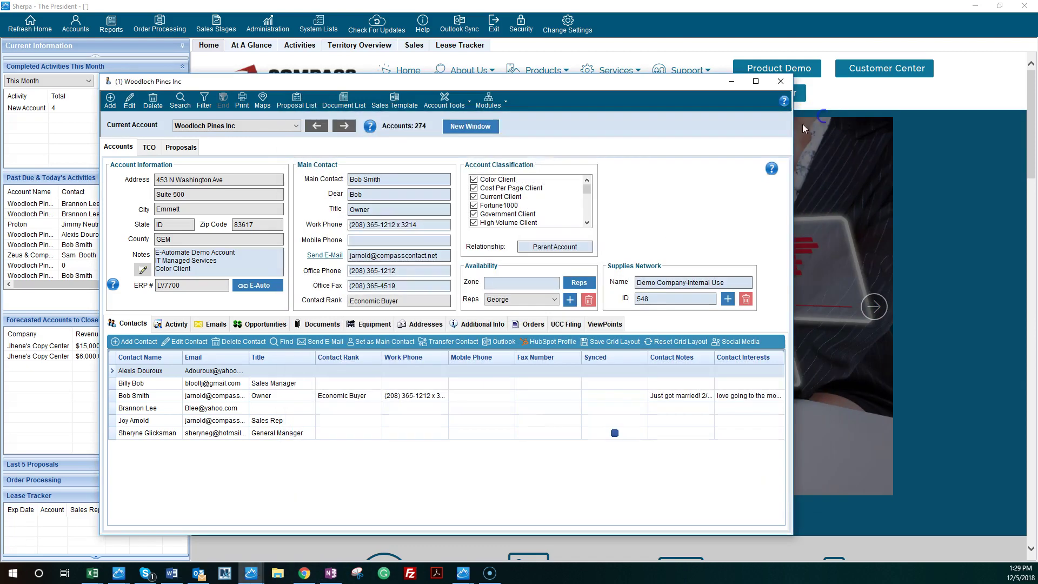
click(296, 126)
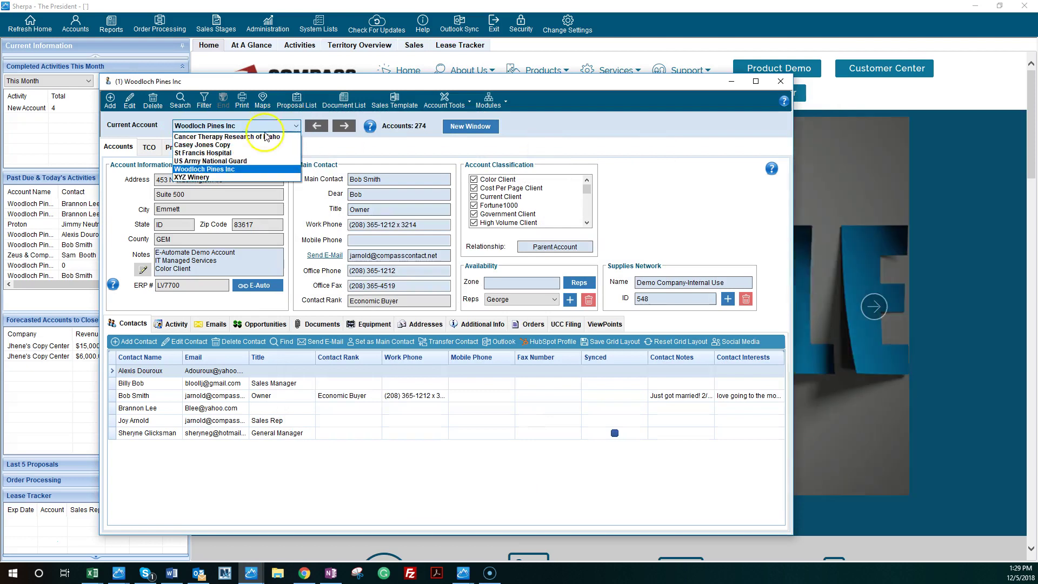
click(225, 153)
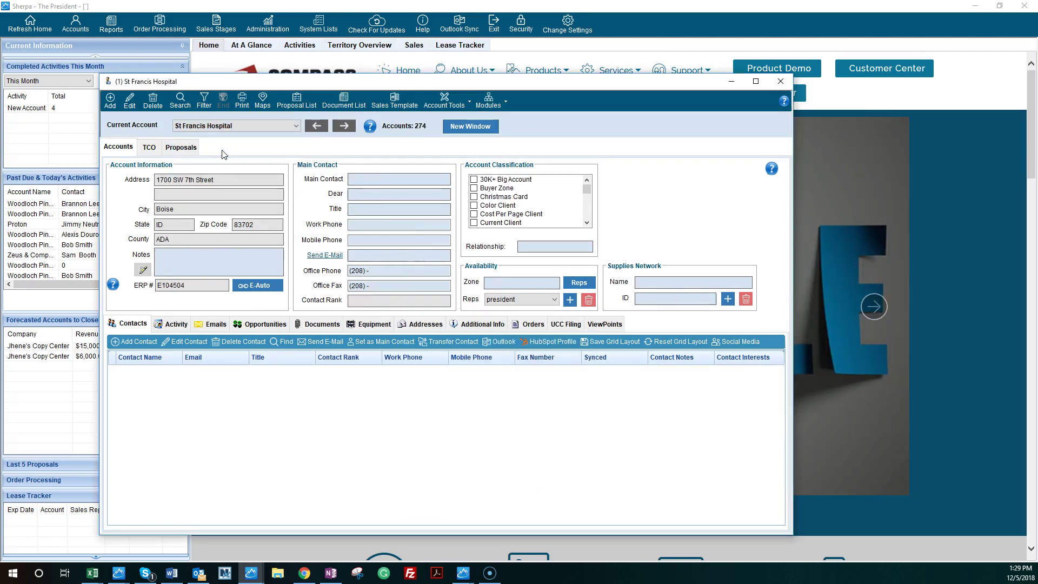
click(505, 101)
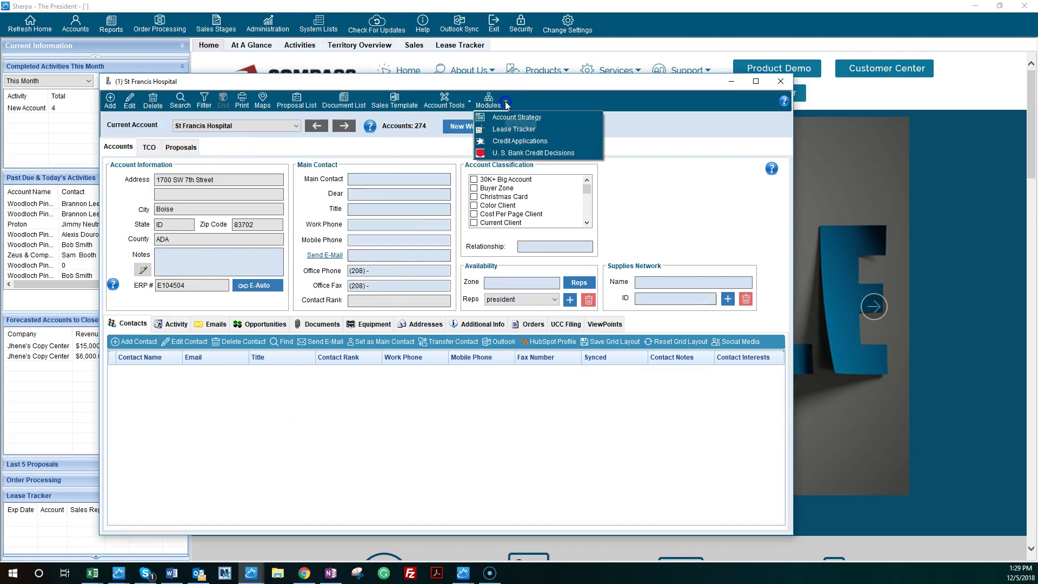
click(501, 129)
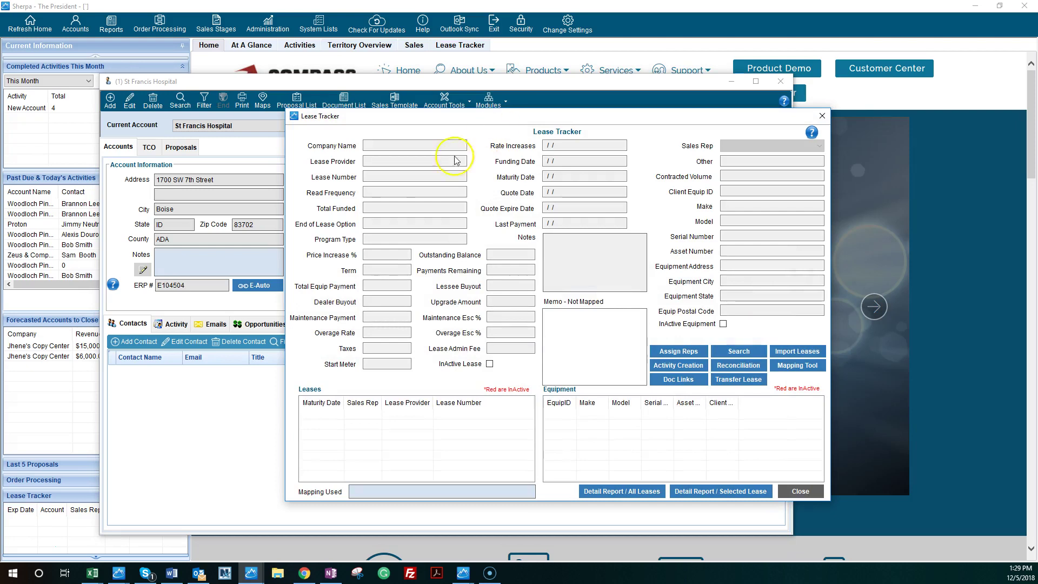
click(820, 120)
click(822, 118)
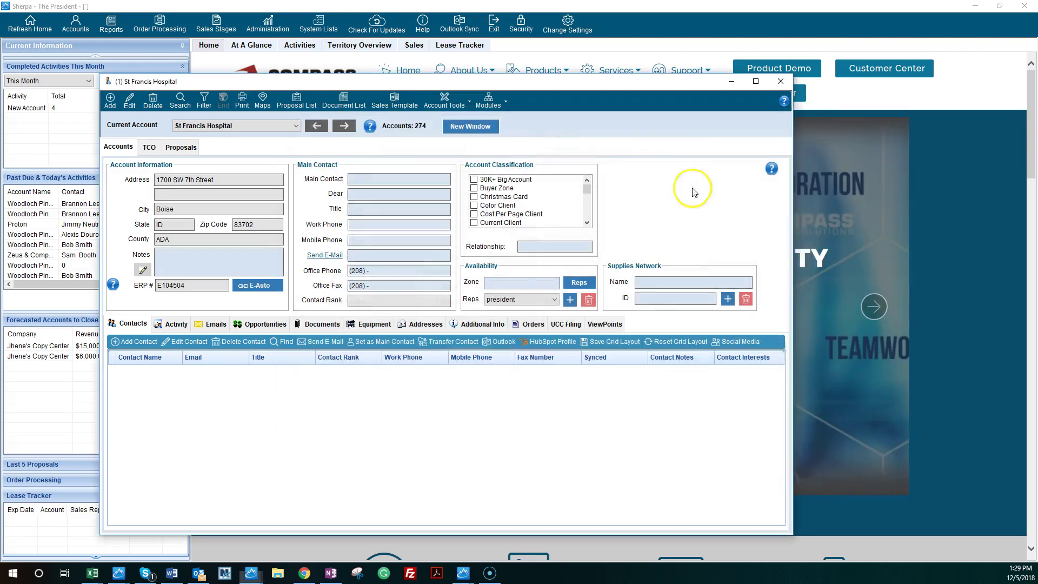
Switch to the US Army National Guard account and open its leases in the Lease Tracker.
click(296, 125)
key(Down)
click(241, 162)
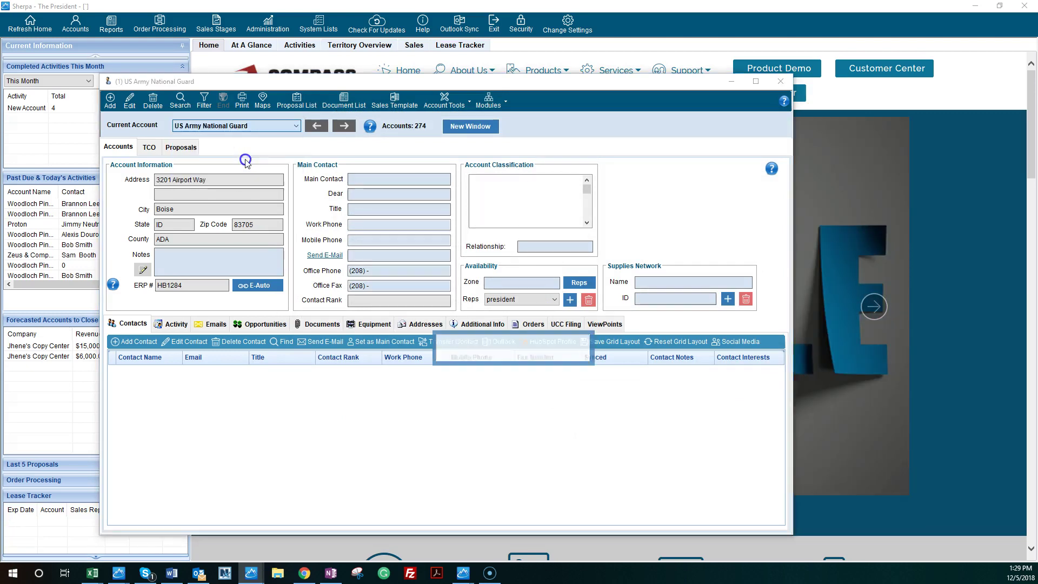
click(490, 101)
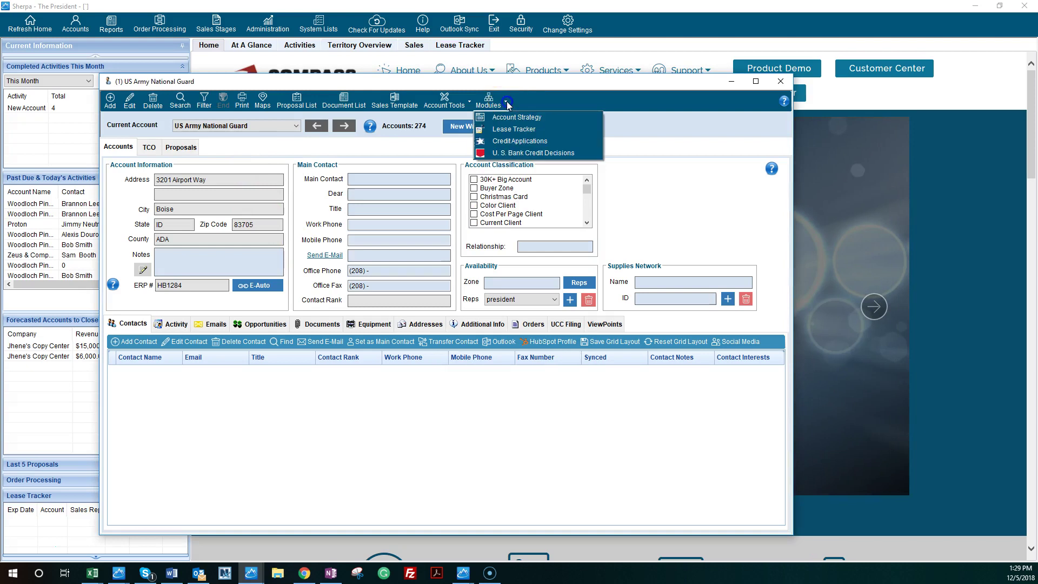
click(498, 129)
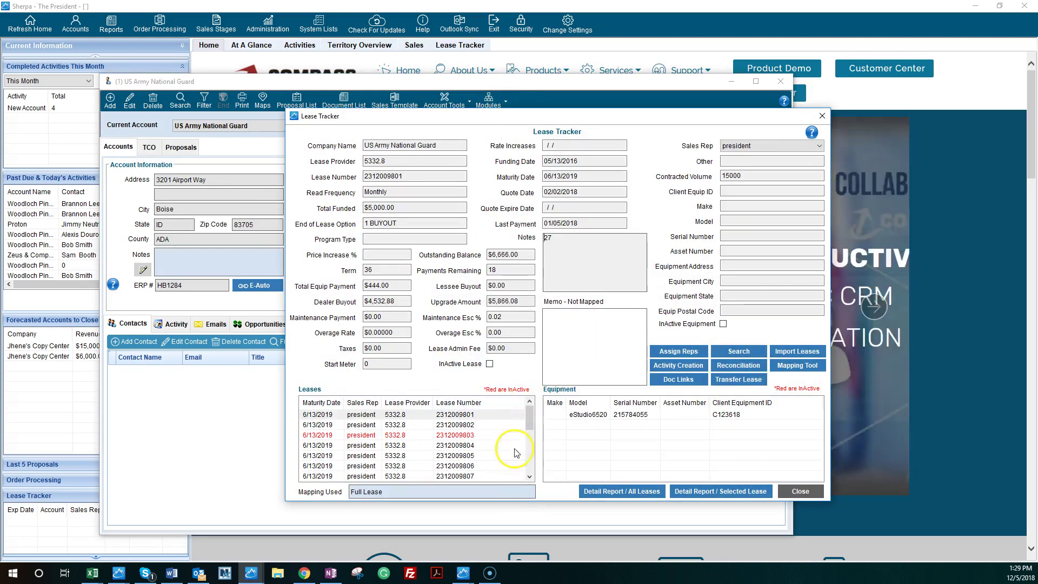
drag(539, 120, 413, 102)
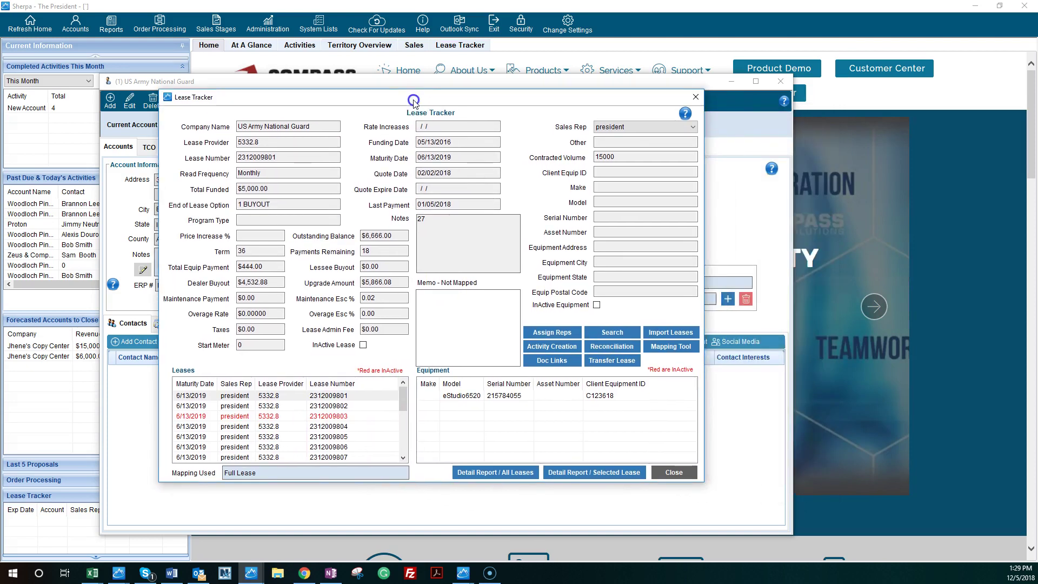
Check the details of the inactive lease and the first lease, and look over the Assign Sales Reps to Leases window.
click(269, 419)
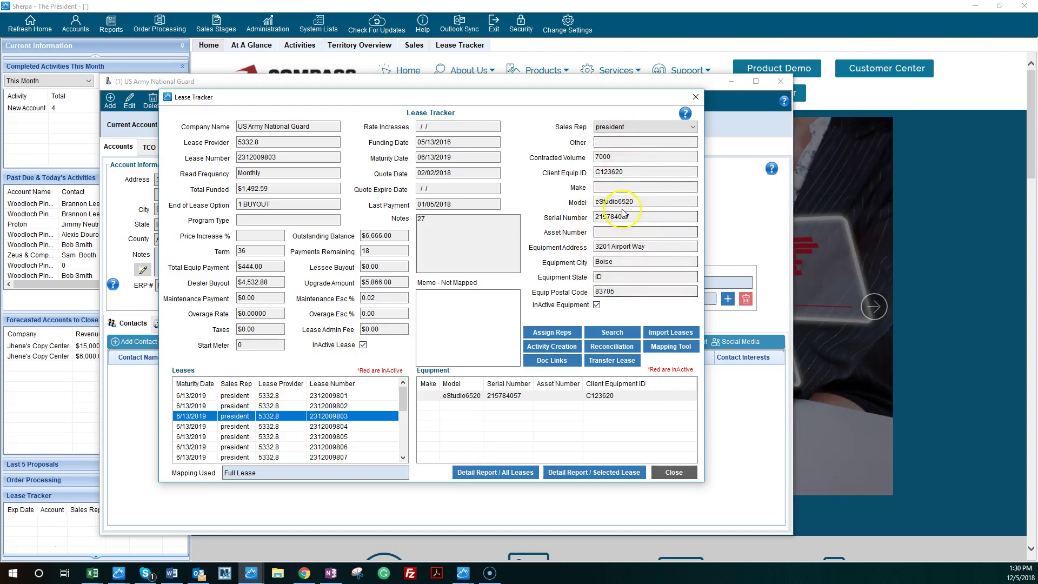
click(229, 398)
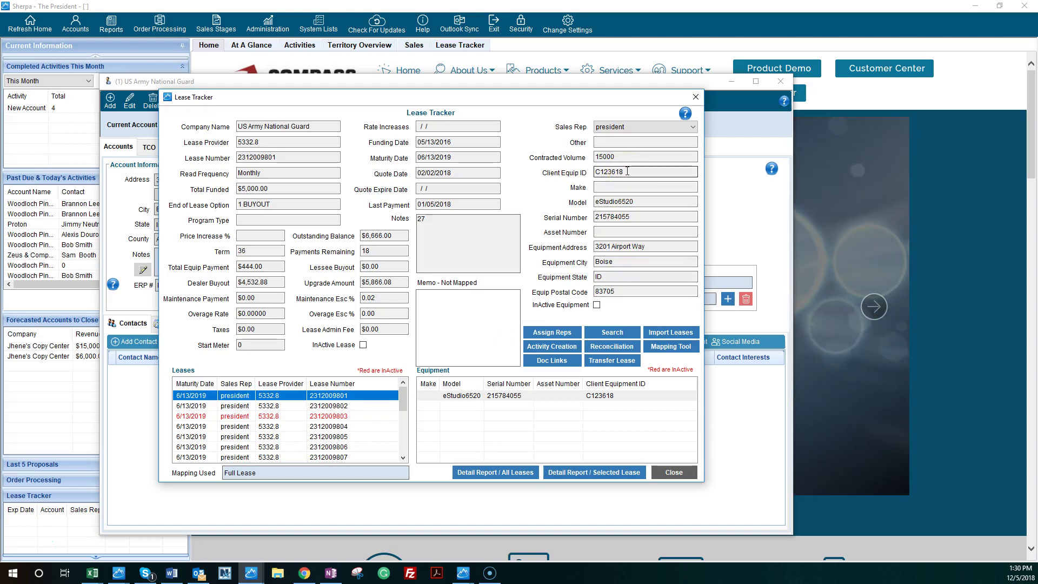
click(550, 332)
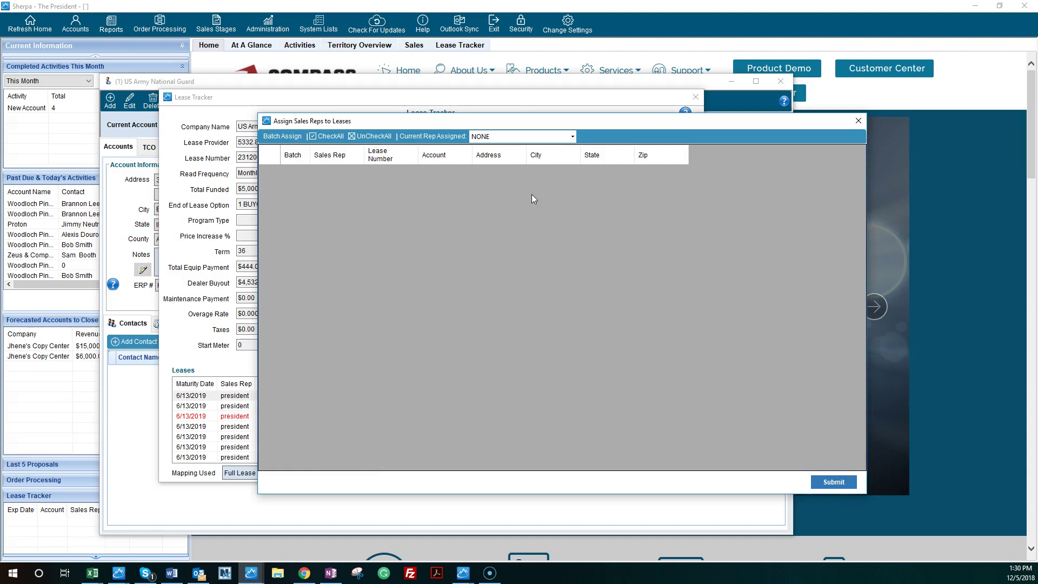
click(858, 120)
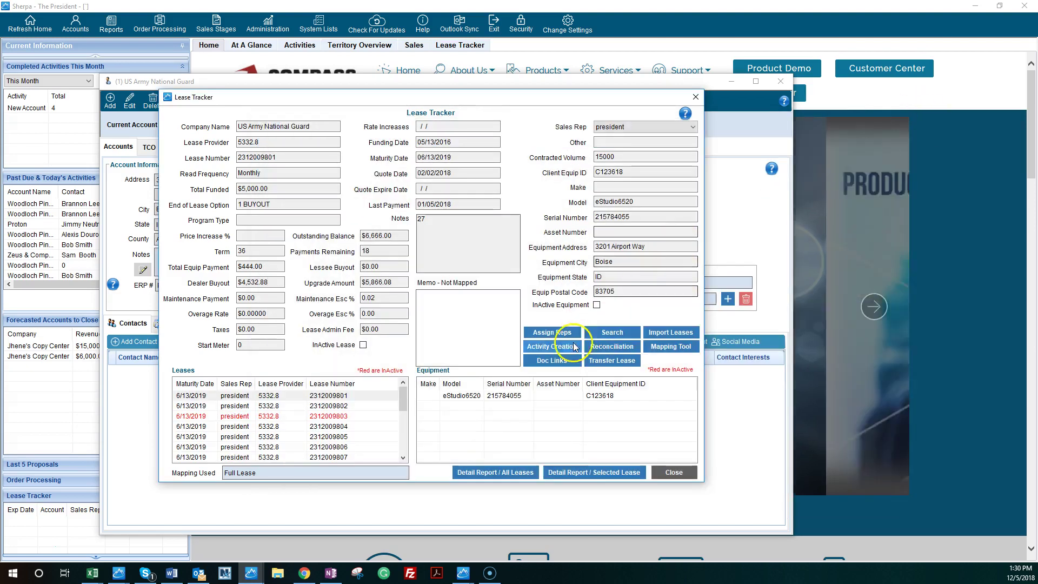
Review the callback days and available sales reps for creating lease end activities without creating any.
click(557, 347)
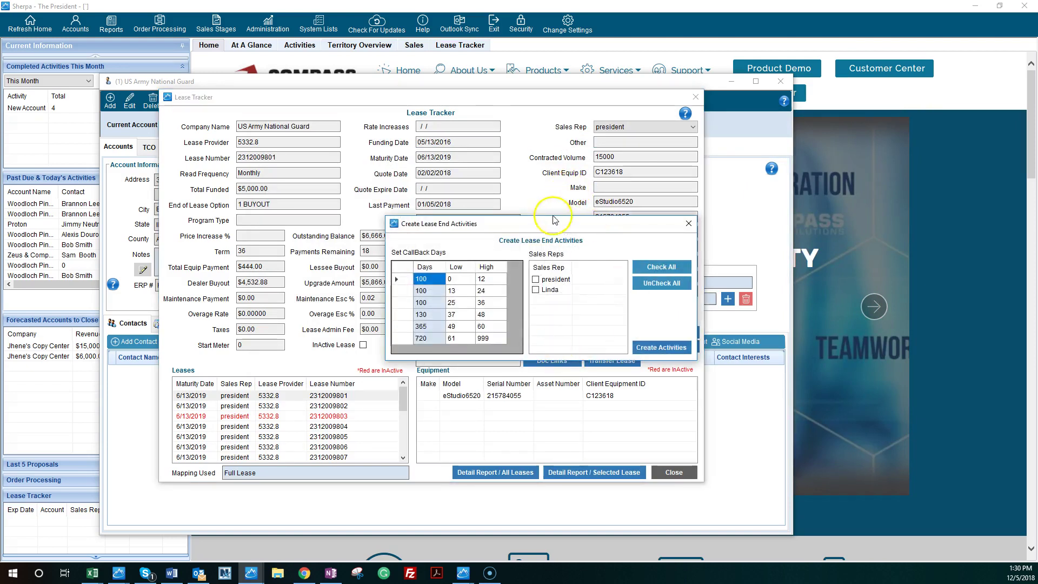
drag(541, 223, 363, 198)
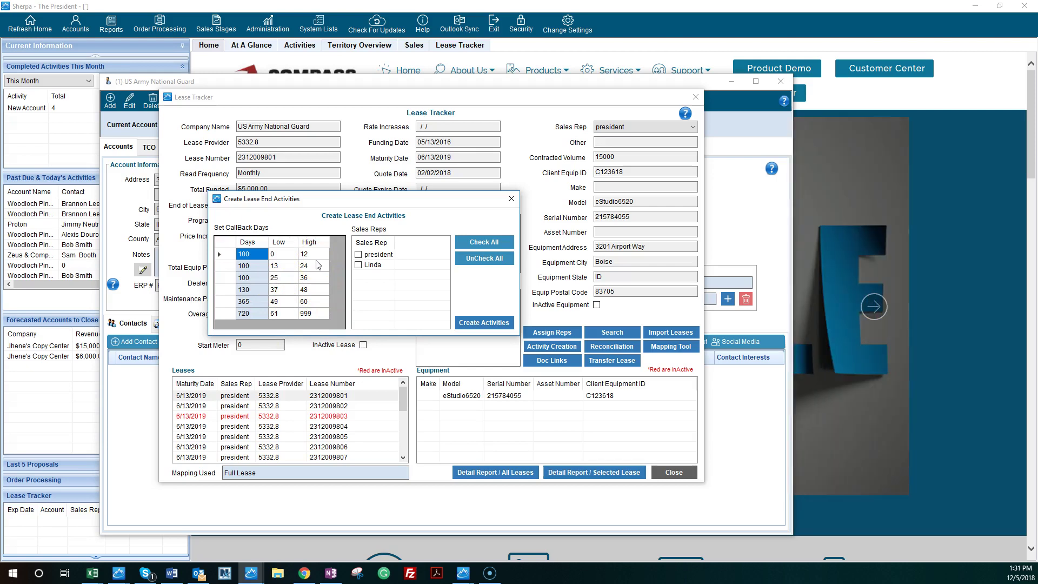
click(512, 199)
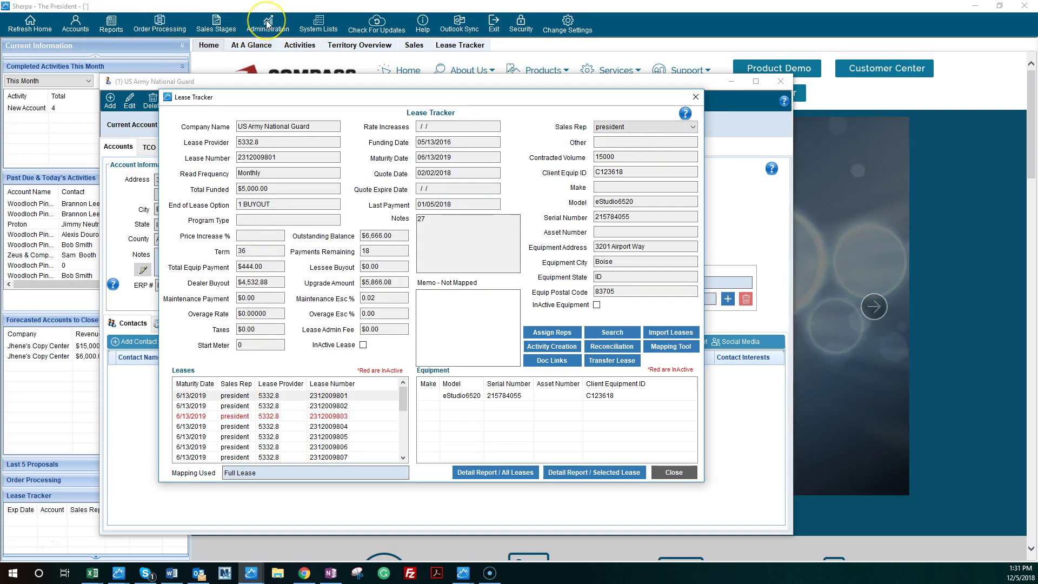
Close the Lease Tracker, minimize the account, and review the Lease End Days list in the administrator's global settings.
click(697, 98)
click(726, 83)
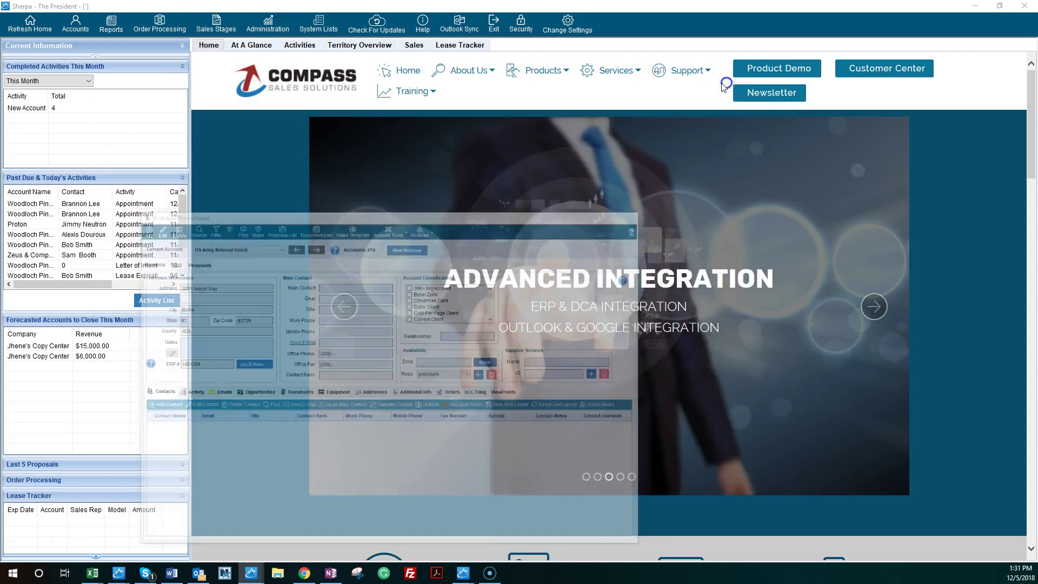
click(267, 27)
click(271, 42)
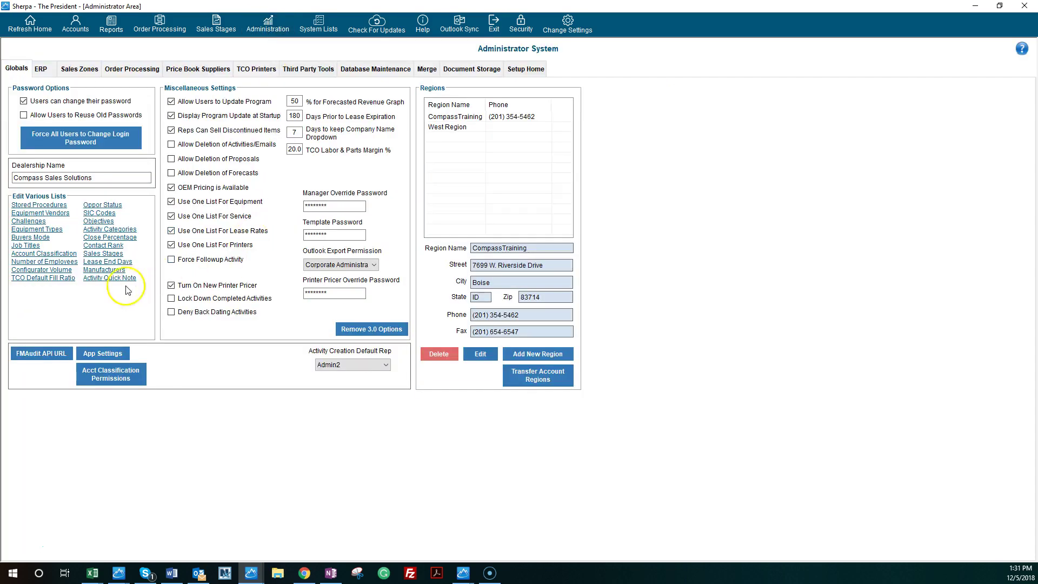
click(111, 263)
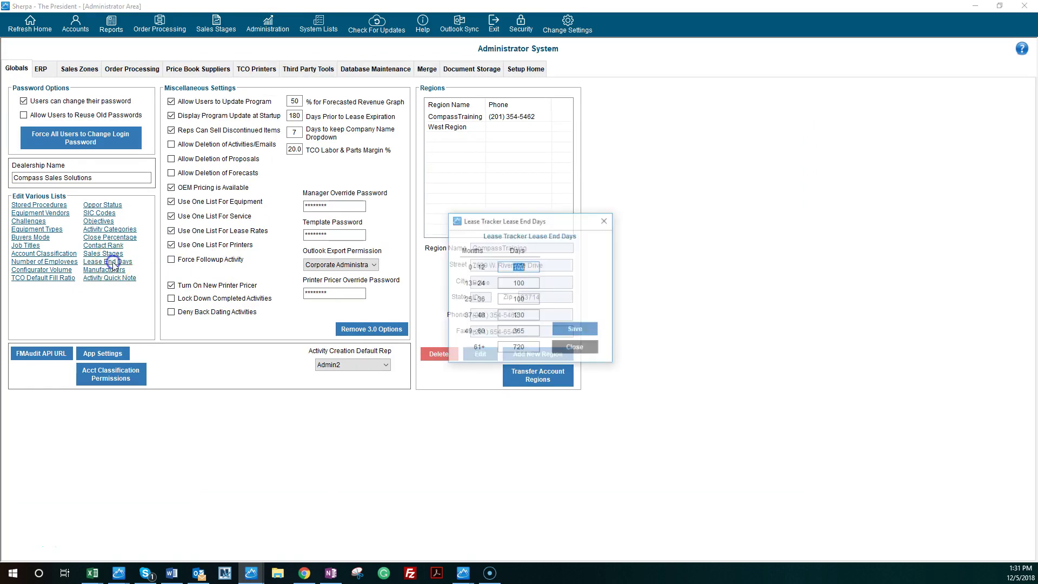
drag(561, 218, 353, 146)
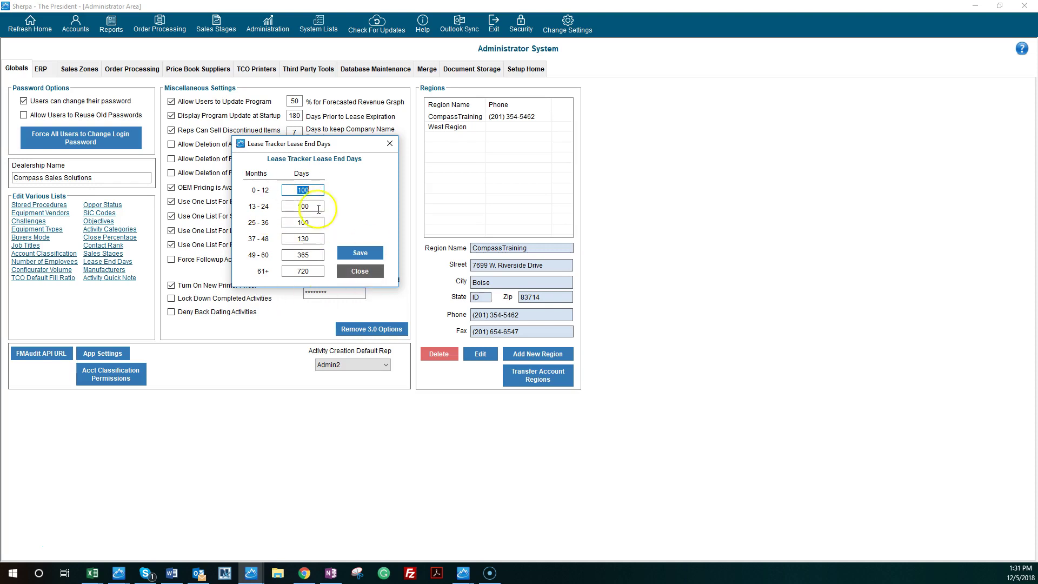
click(389, 143)
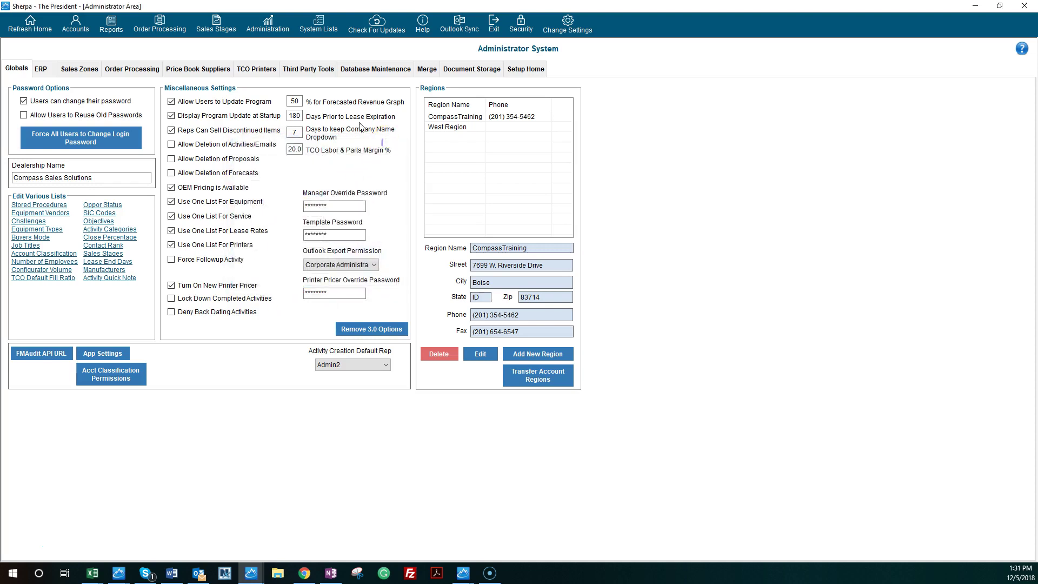
Return to the US Army National Guard account's Lease Tracker and create lease end activities for both listed sales reps.
click(13, 22)
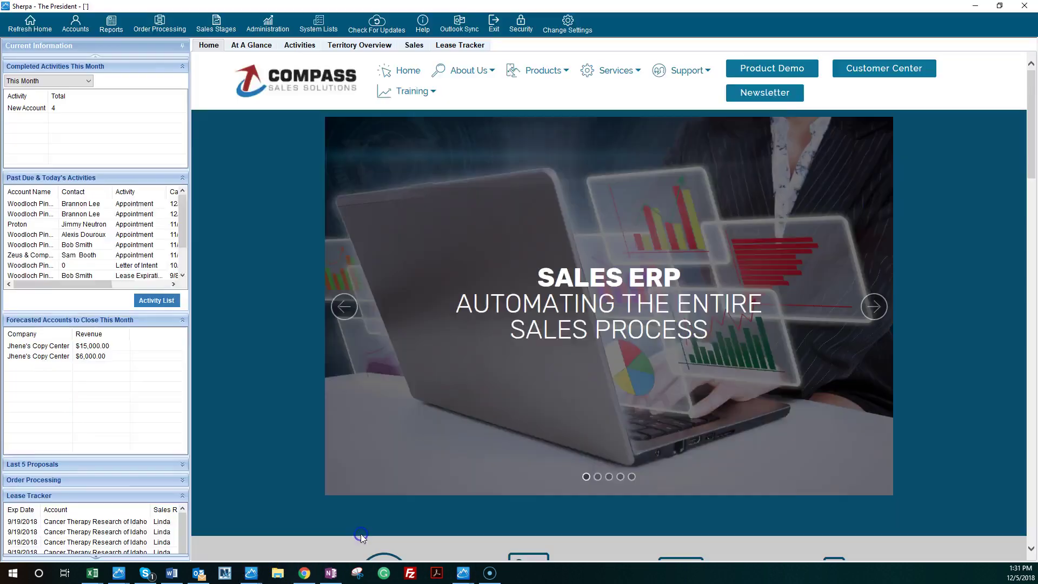
click(504, 103)
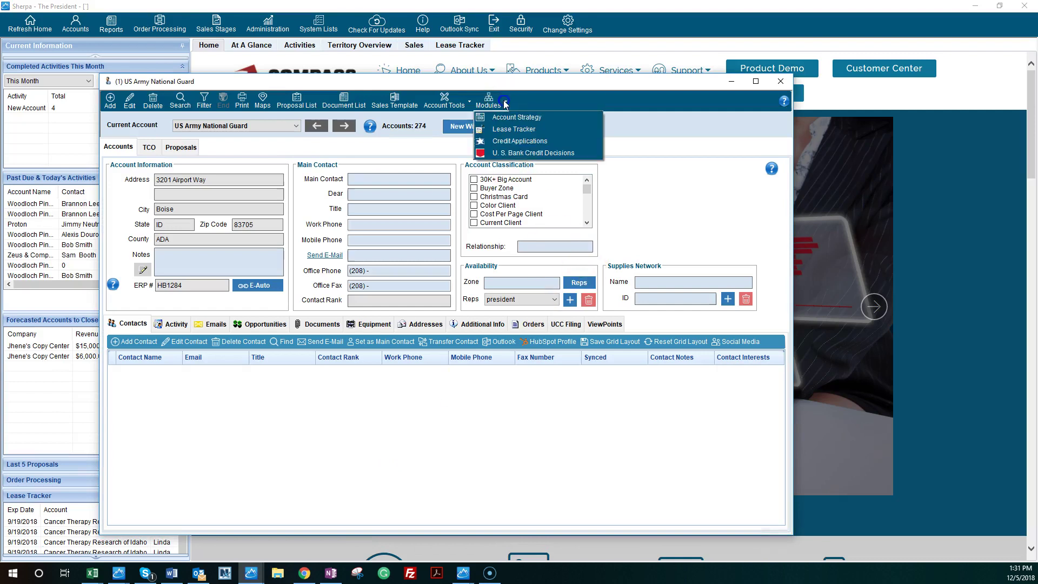
click(502, 129)
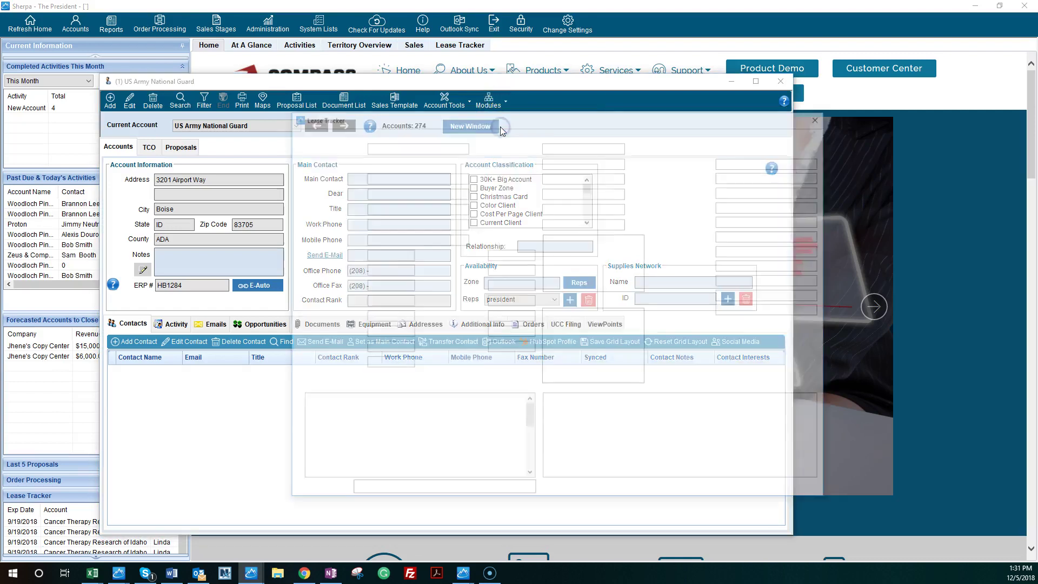
click(677, 366)
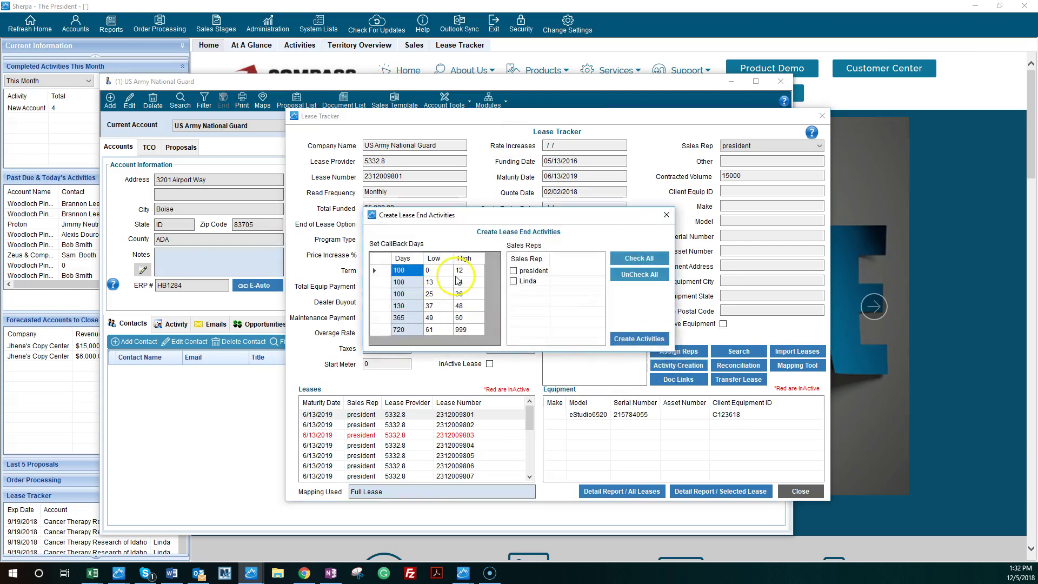
click(514, 270)
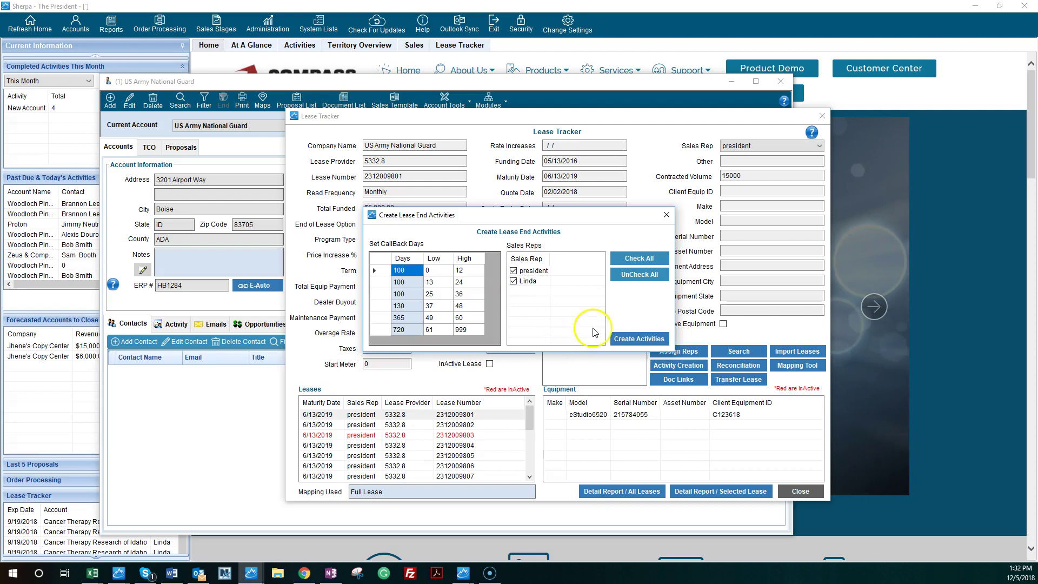
click(634, 338)
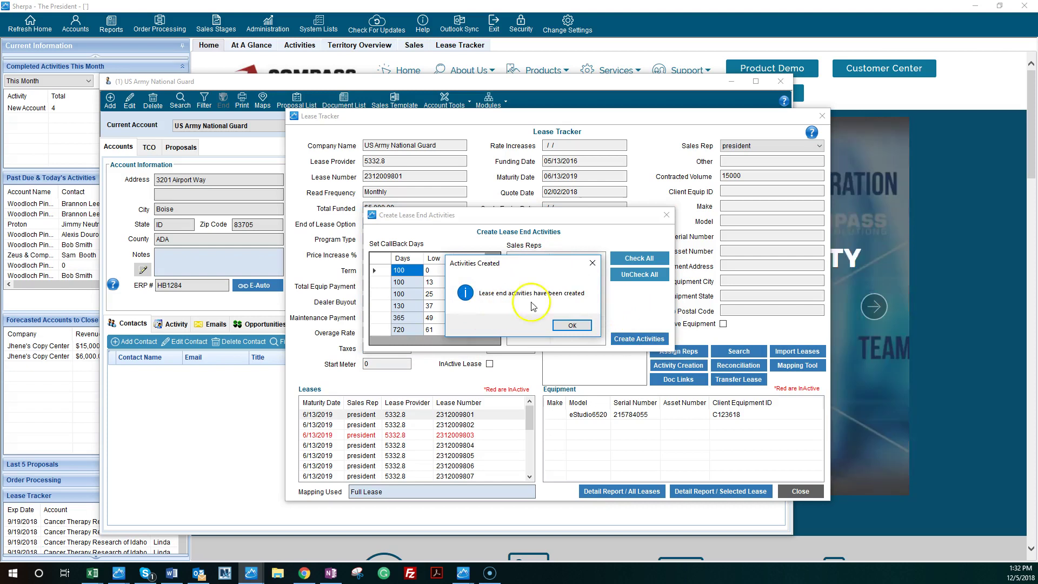
click(573, 326)
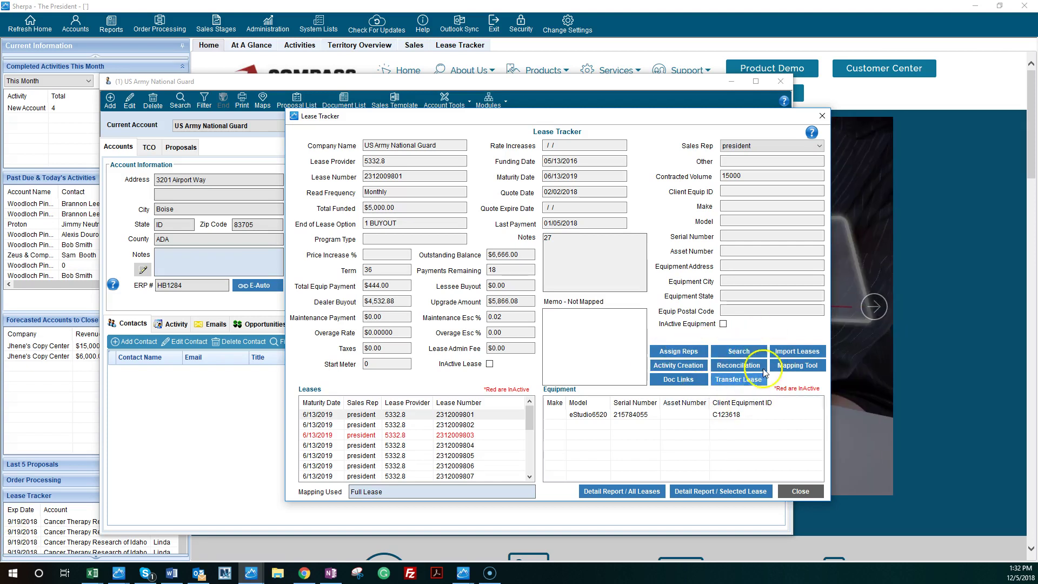
Look over the Search Leases options and the document links of the first lease.
click(741, 351)
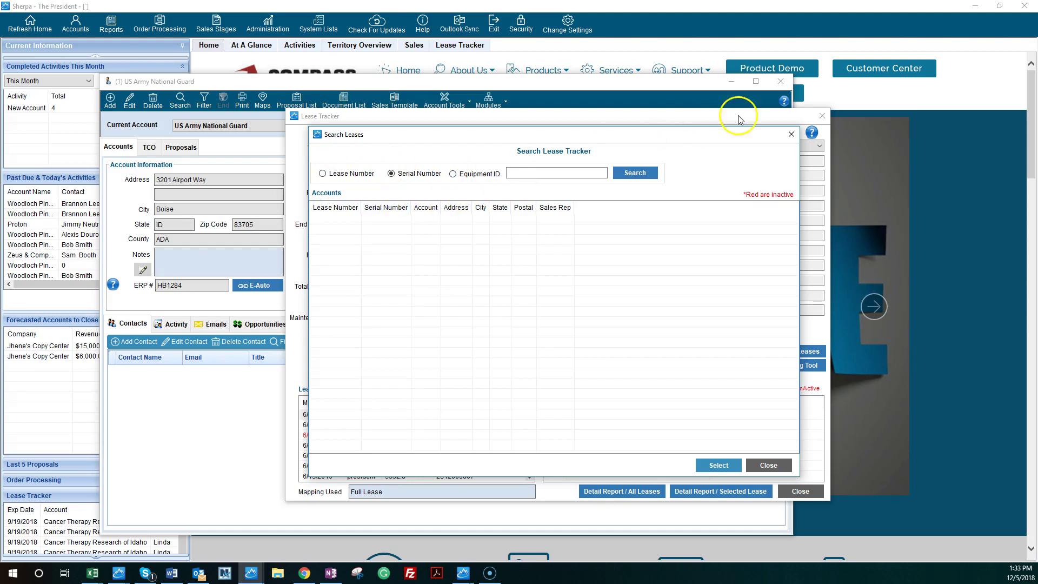
click(790, 135)
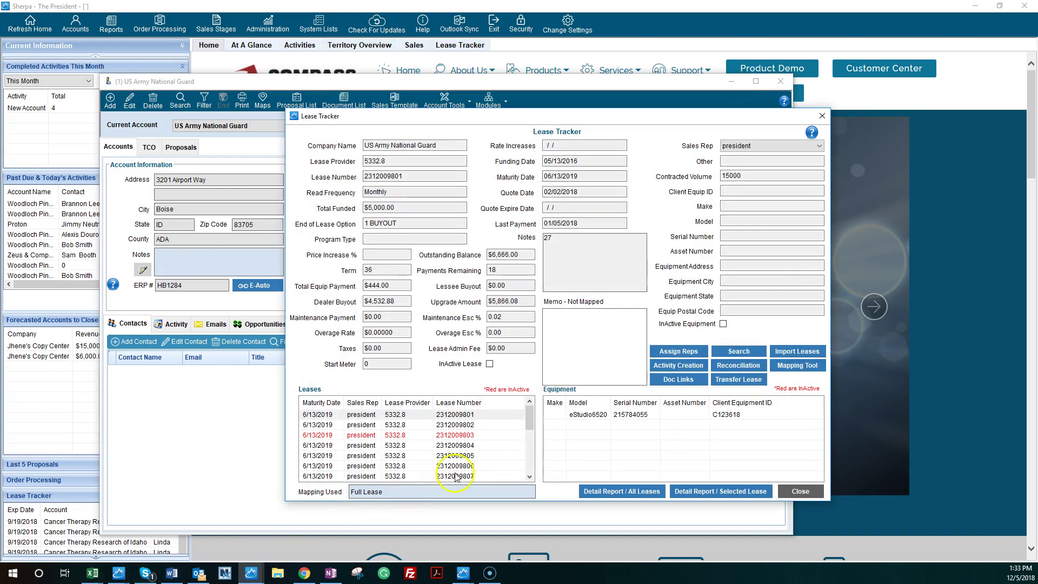
click(672, 380)
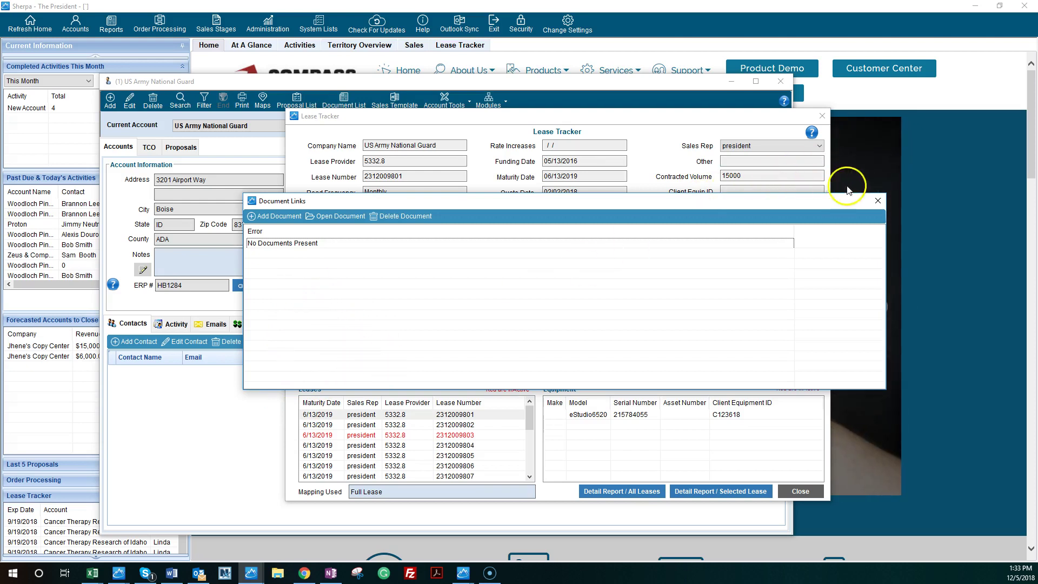
click(878, 201)
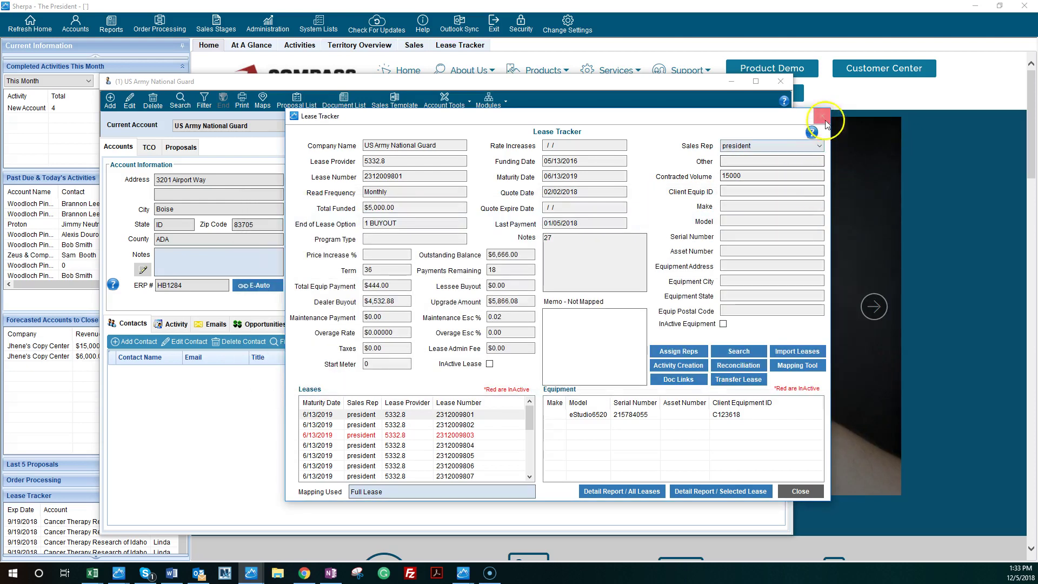
Check the documents stored on the US Army National Guard account and return to its Lease Tracker.
click(822, 116)
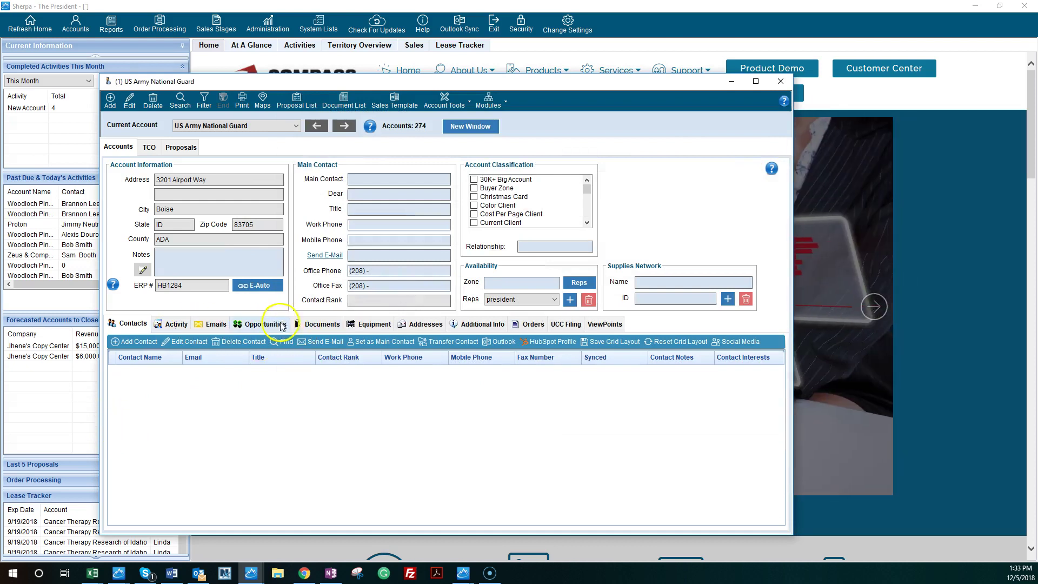
click(323, 326)
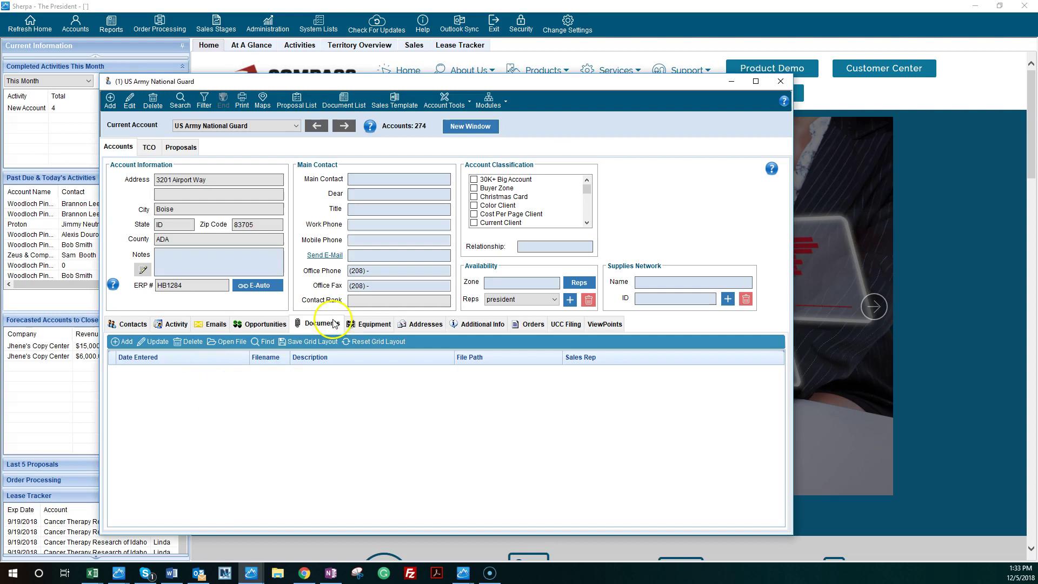
click(507, 102)
click(499, 129)
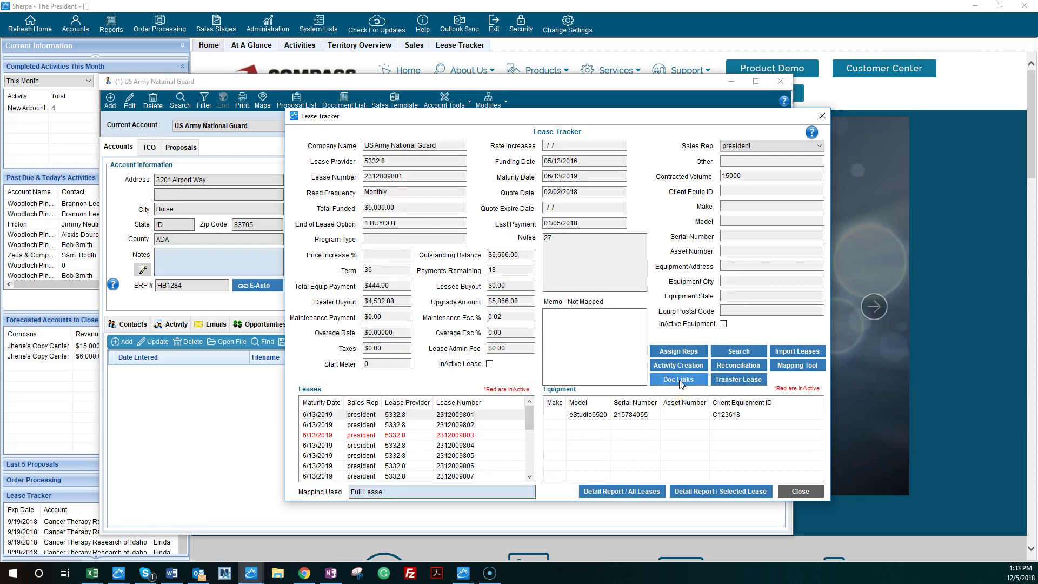
Transfer the first US Army National Guard lease to the Woodloch Pines Inc account, found by searching for Woodloch Pines.
click(741, 380)
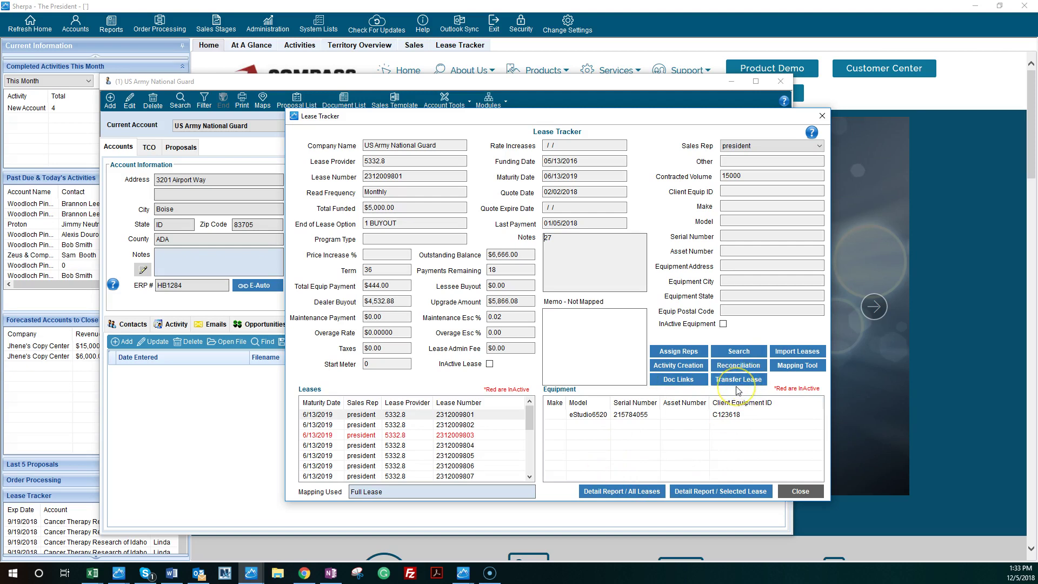
click(736, 380)
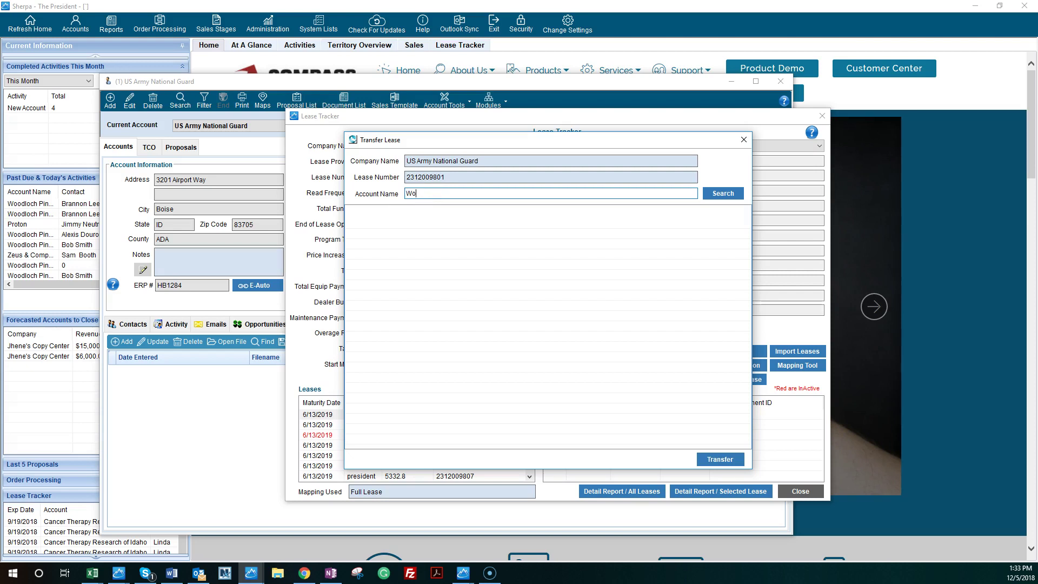
text(Pines)
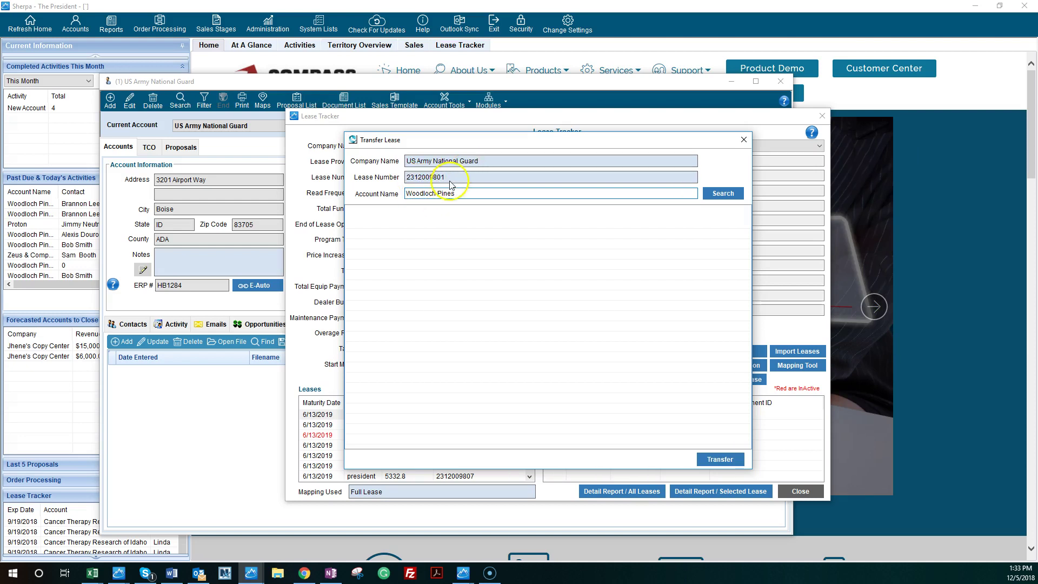
click(730, 194)
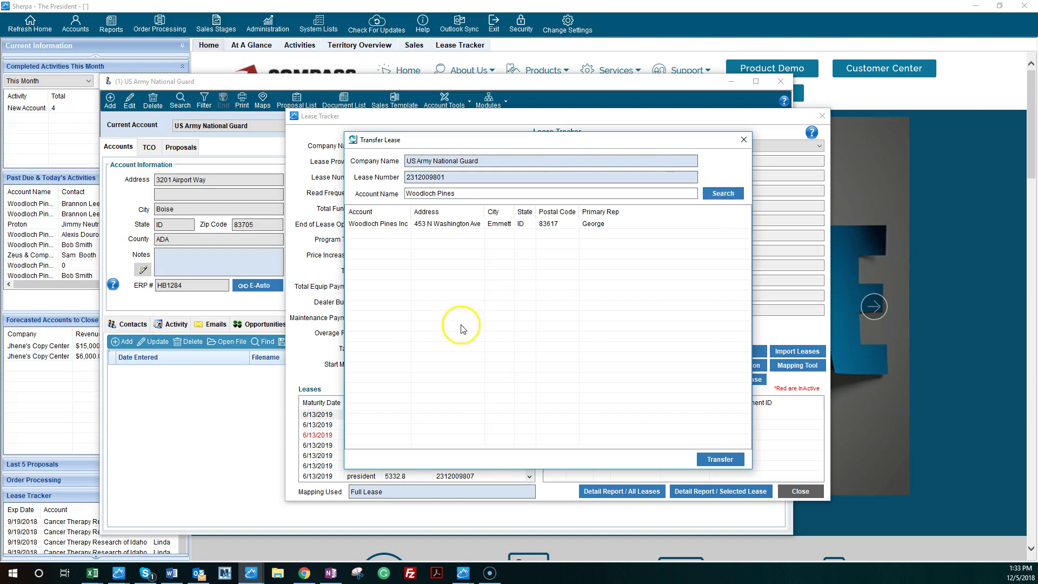
click(389, 229)
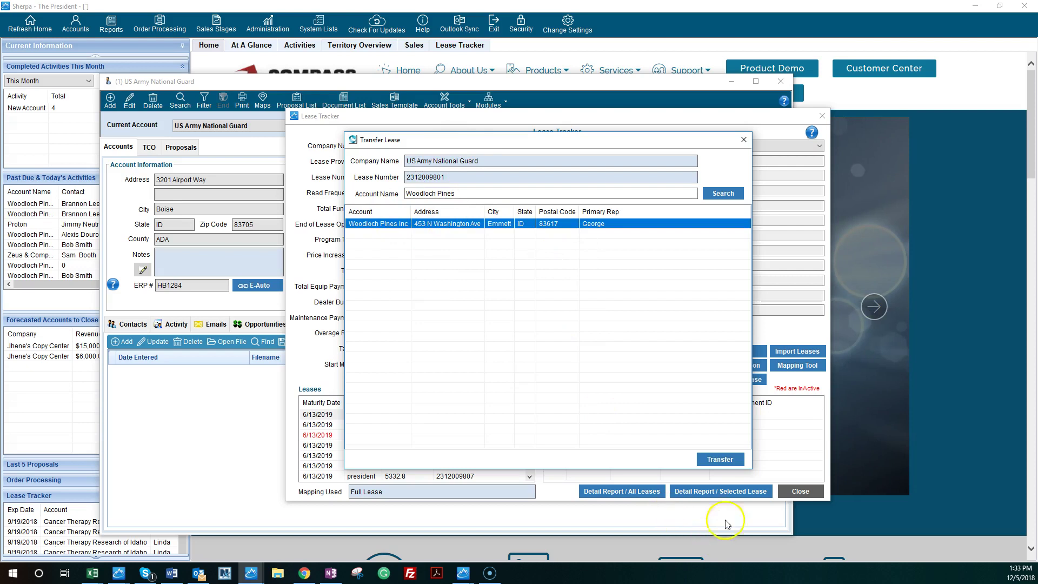
click(722, 460)
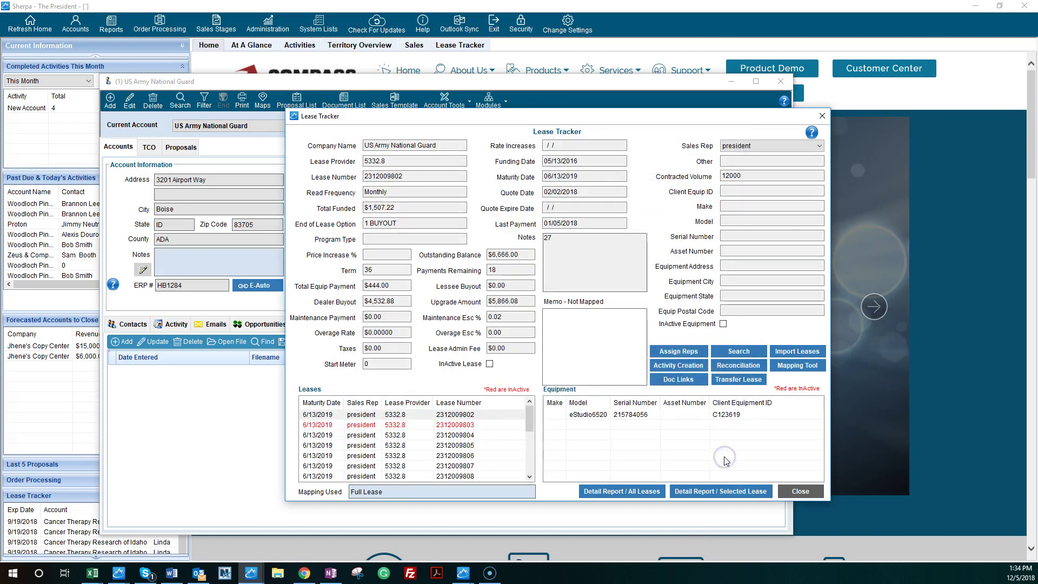
Close the Lease Tracker and switch the current account to Woodloch Pines Inc.
click(469, 427)
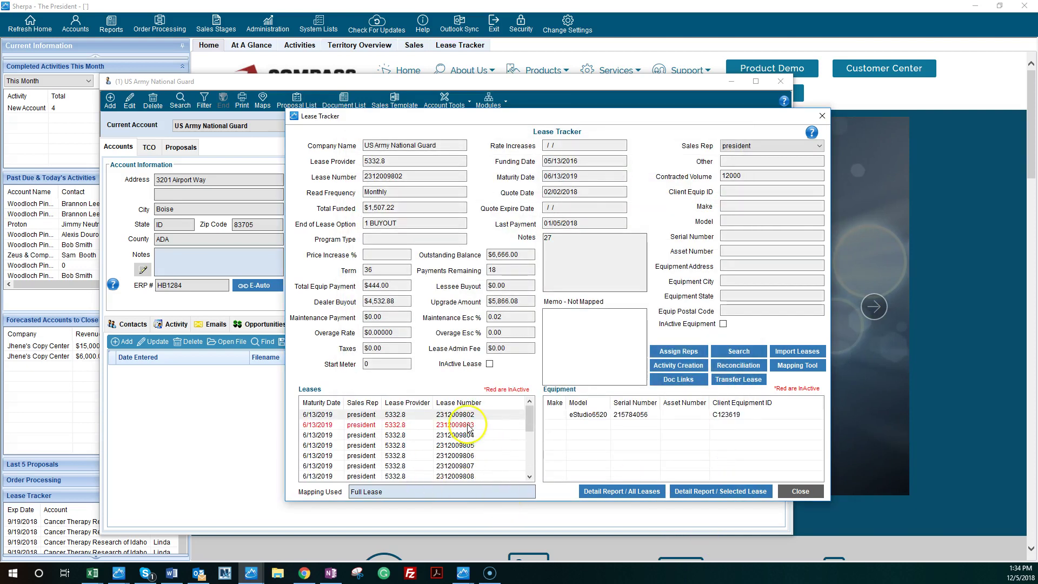
click(803, 492)
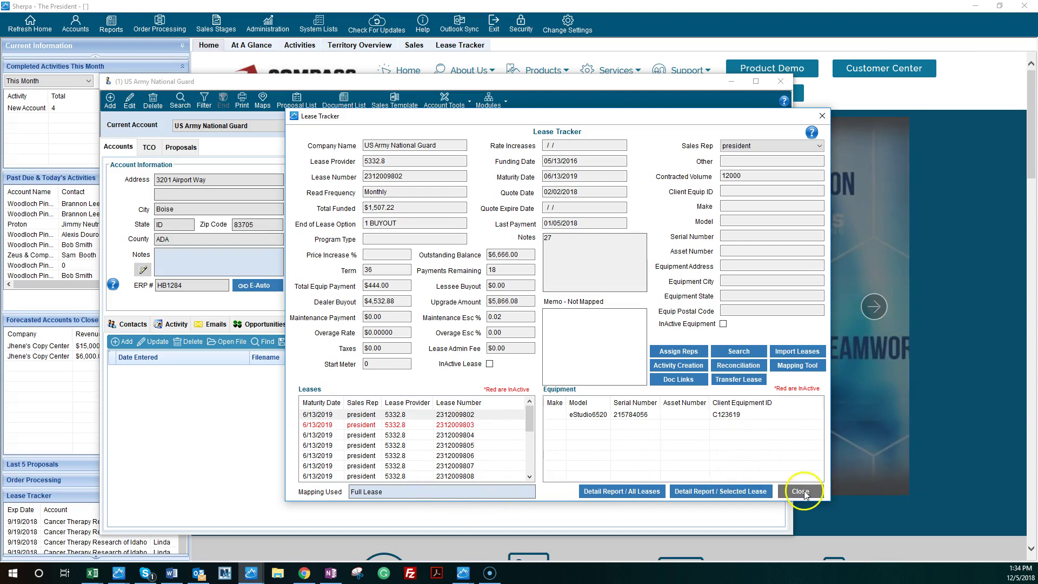
click(296, 125)
click(222, 172)
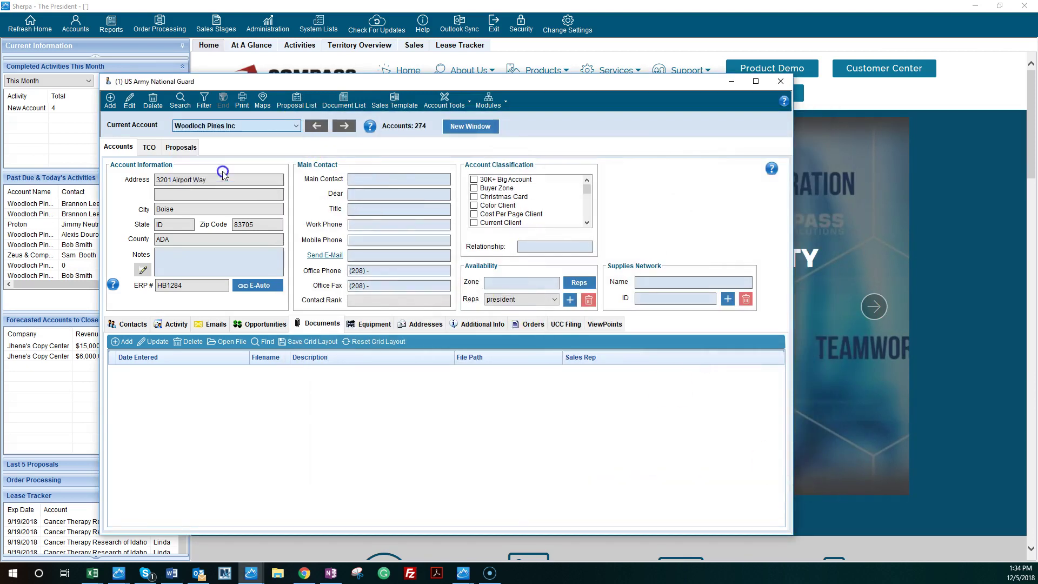
Check the transferred lease in the Woodloch Pines Inc Lease Tracker, then close the tracker and minimize the account window.
click(504, 101)
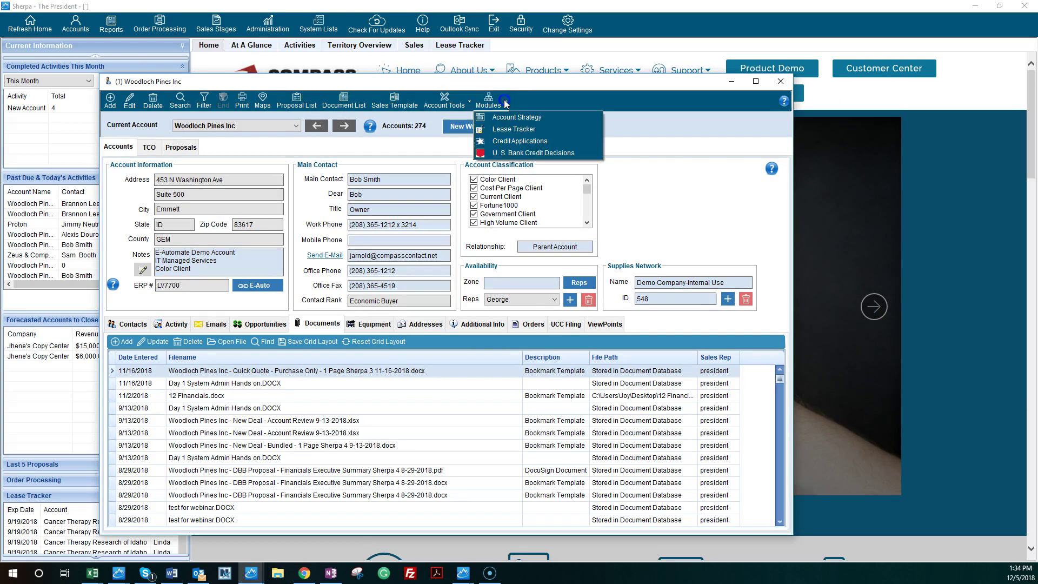
click(510, 129)
click(439, 420)
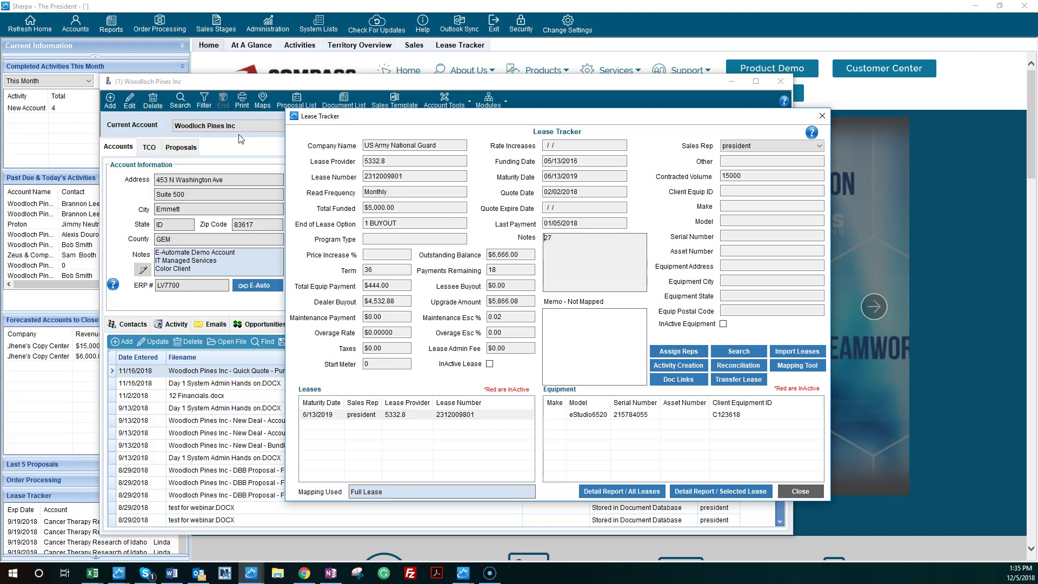
click(811, 490)
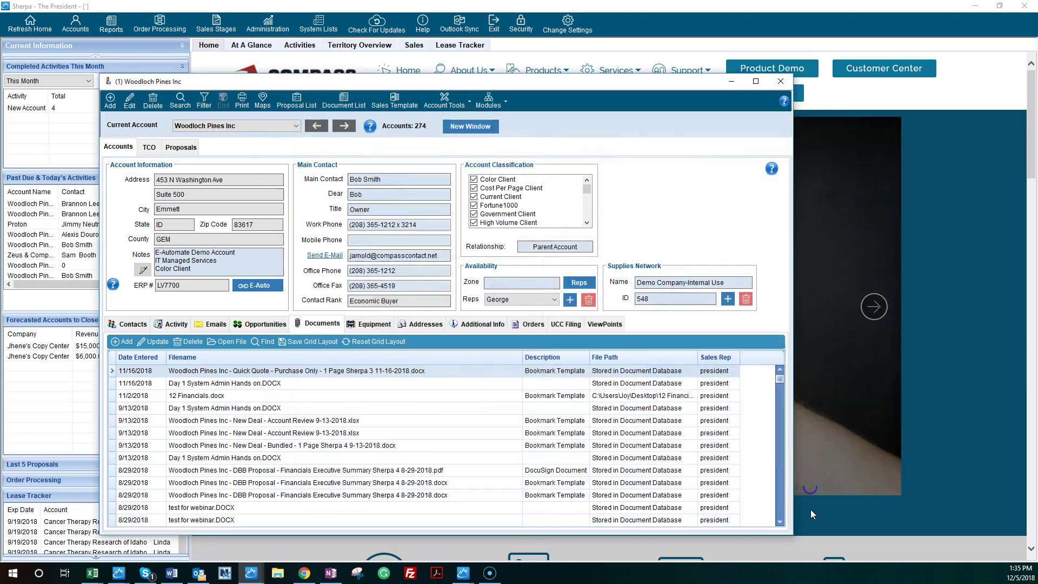
click(733, 82)
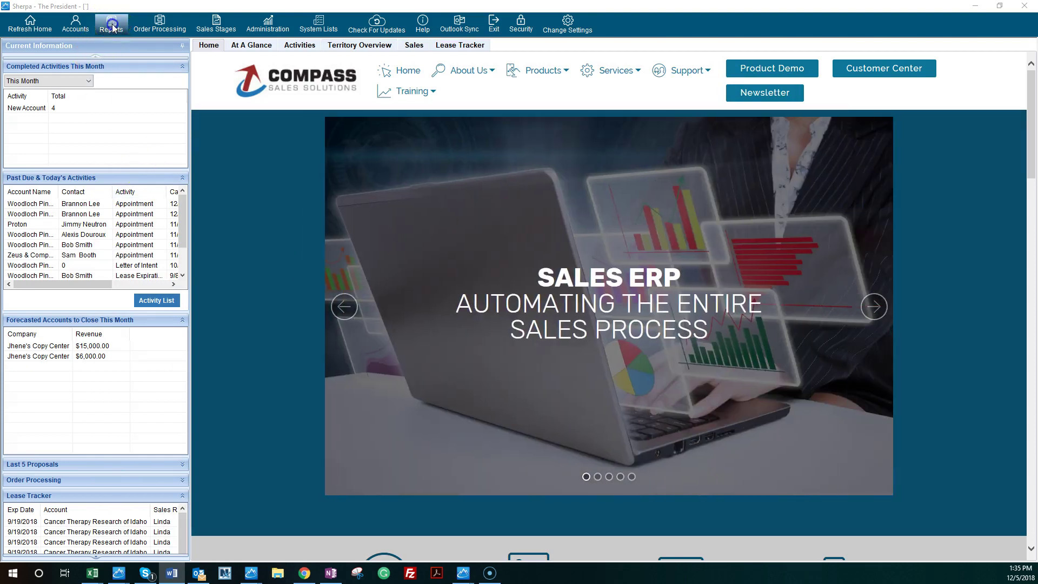
click(112, 27)
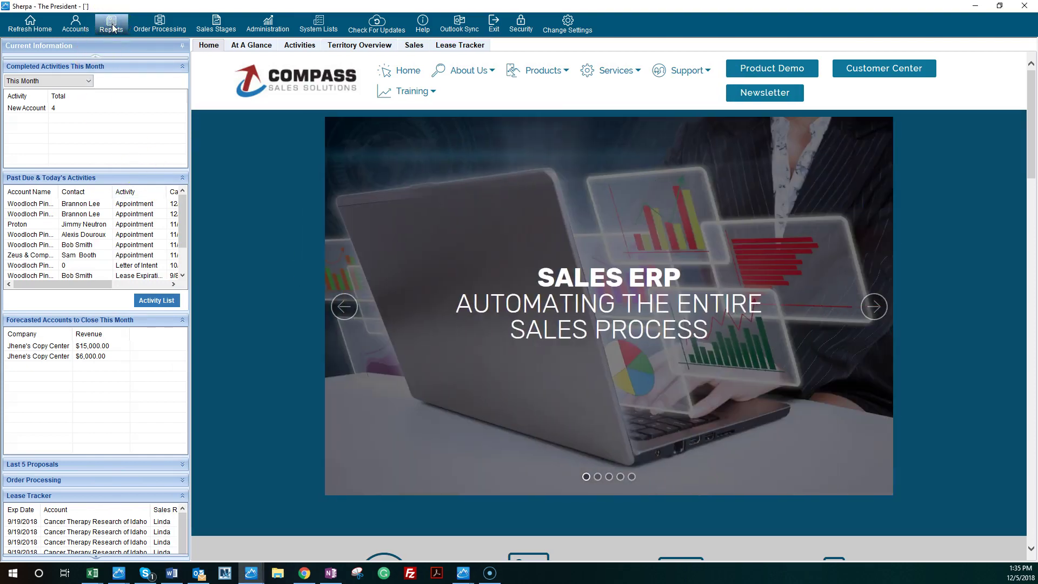
click(112, 27)
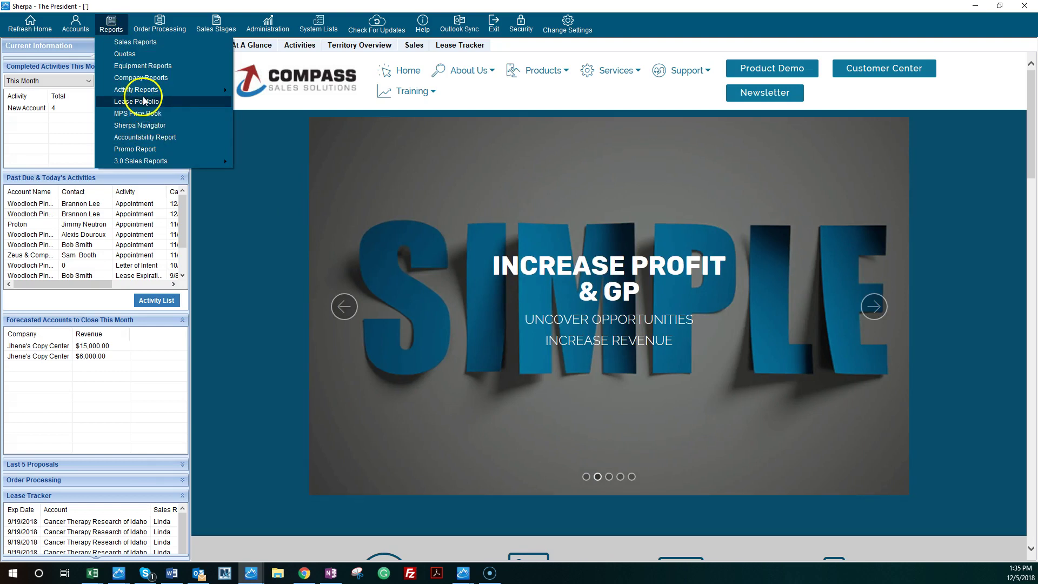
click(311, 196)
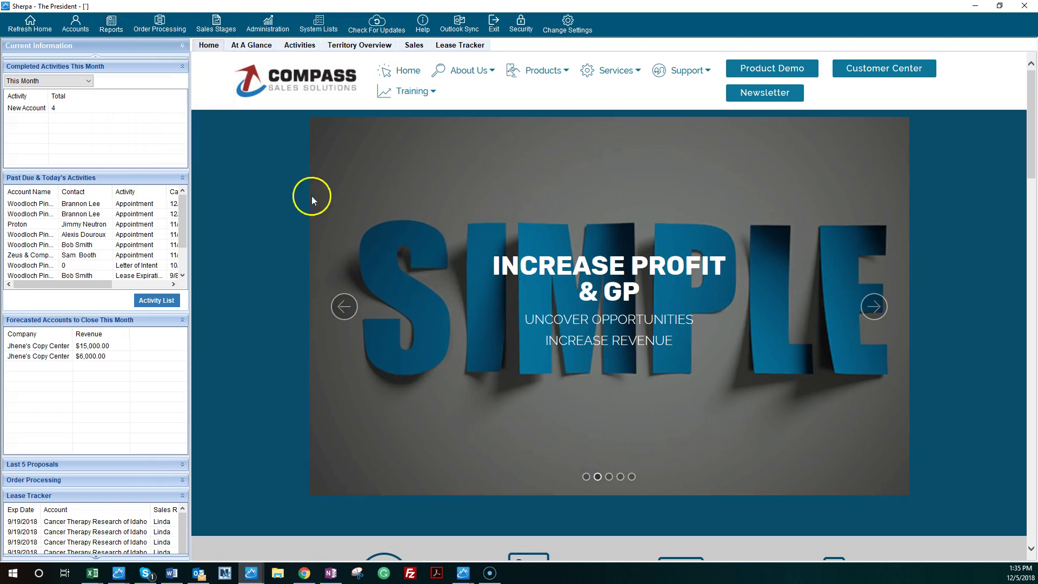
Review the general and Reports/Exports permissions of the sales rep user with County + Named territory, cancel the edit and return to the home page.
click(272, 29)
mouse_move(273, 55)
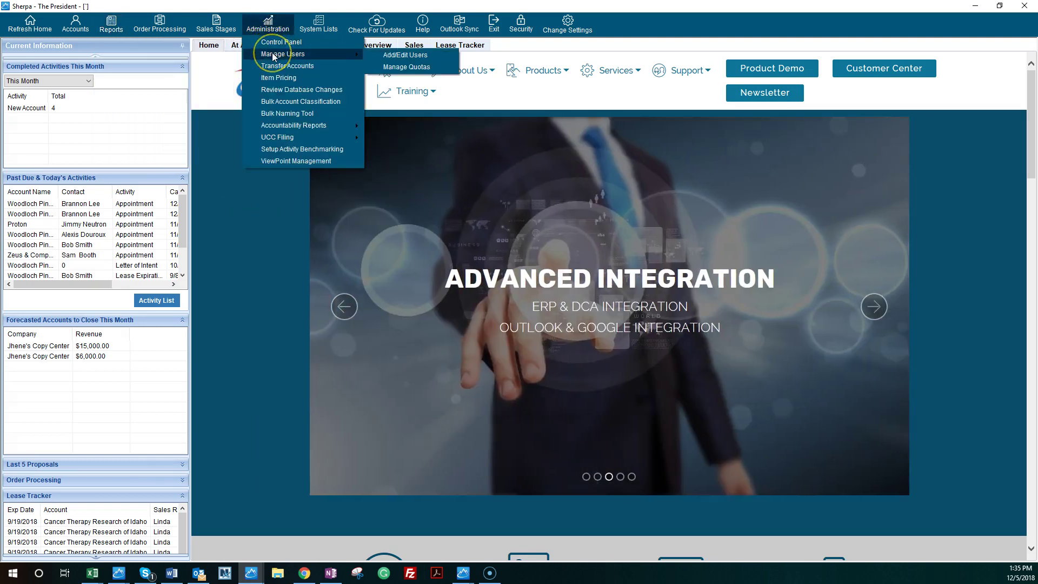
click(390, 55)
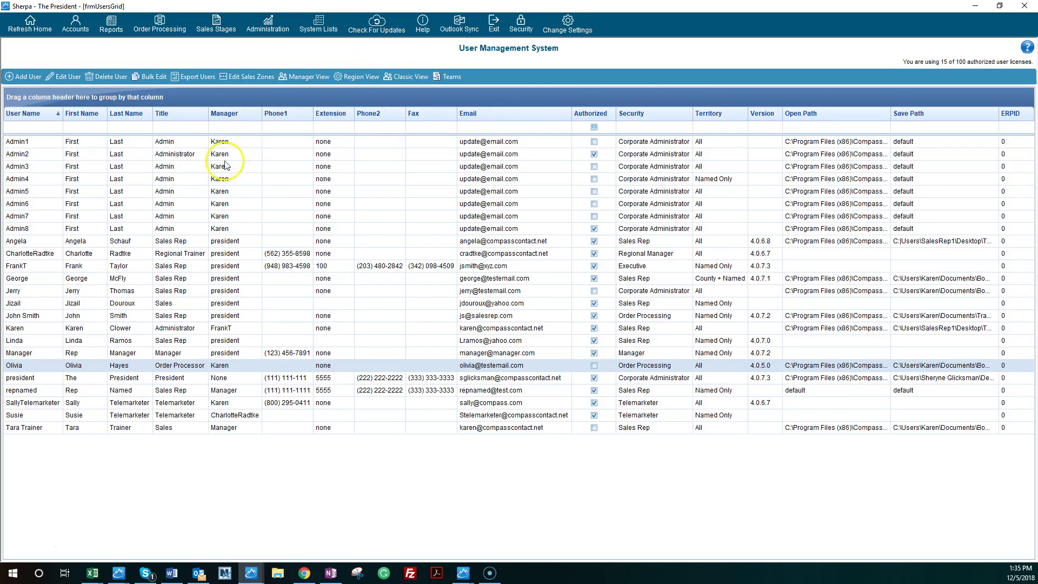
click(24, 280)
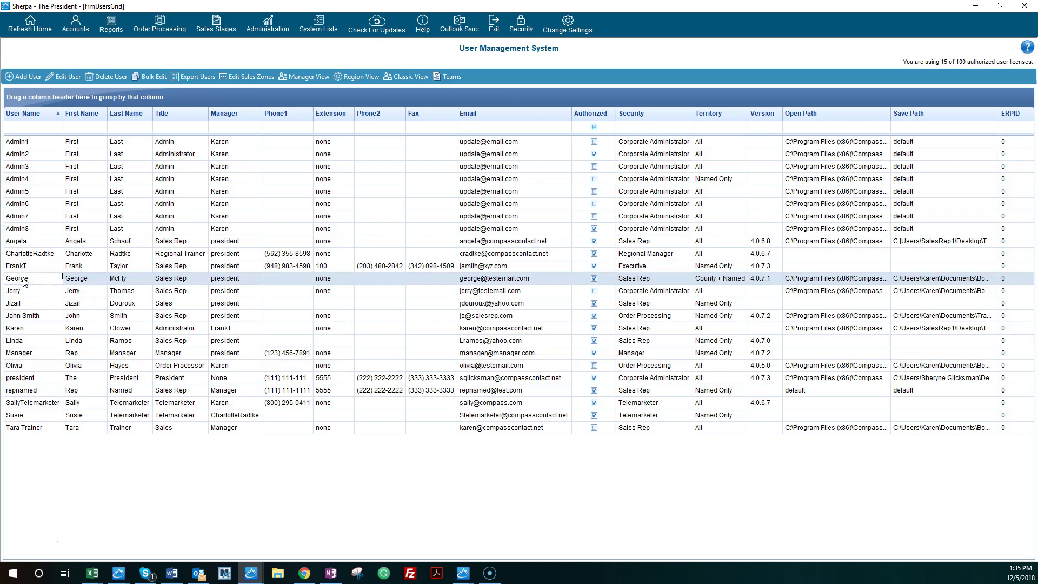
double_click(23, 281)
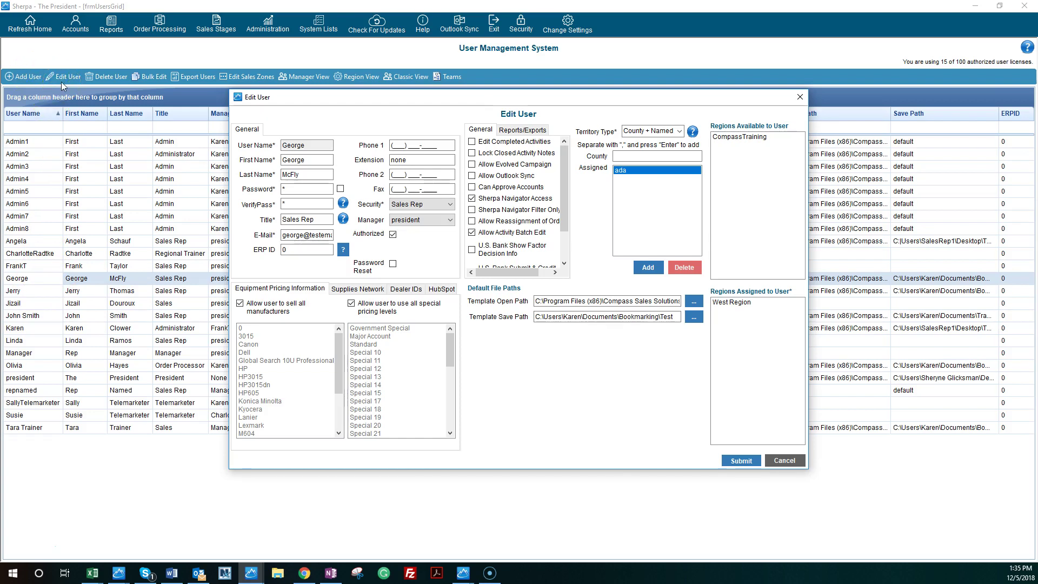
click(564, 263)
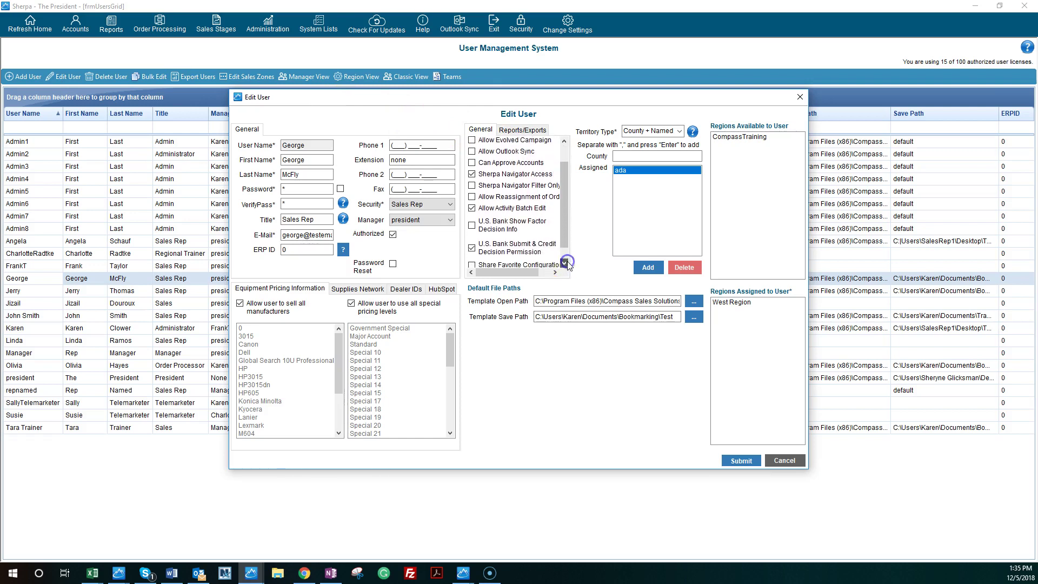
click(533, 131)
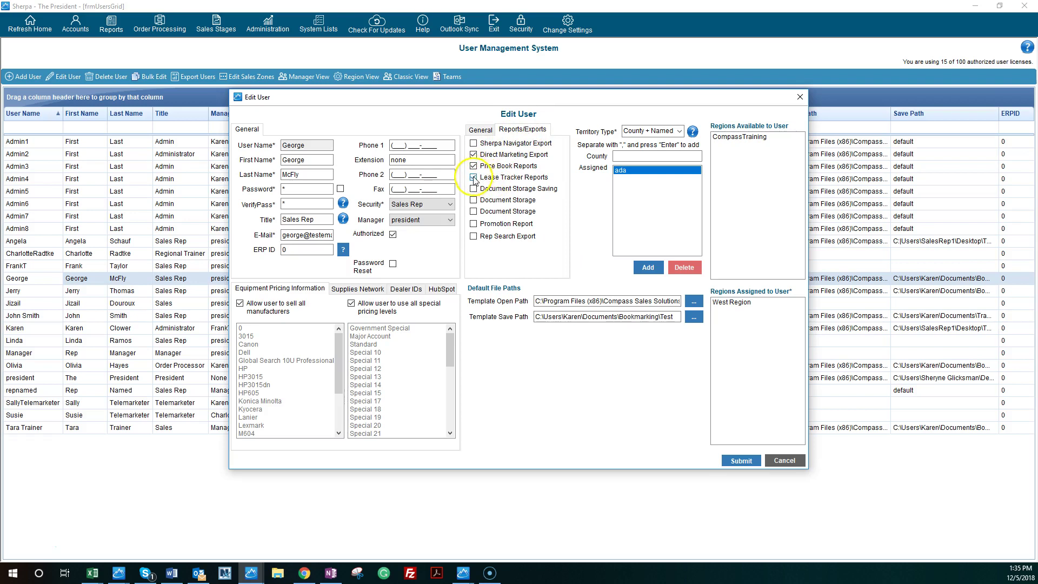
click(788, 461)
click(30, 22)
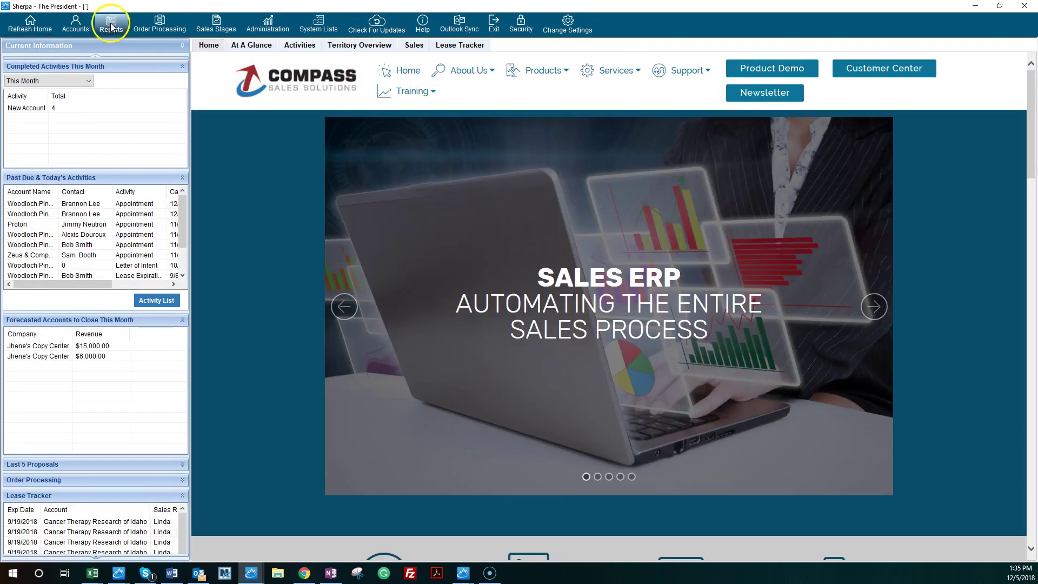
Look over the Lease Portfolio report options and its list of sales reps, then close the report window.
click(111, 26)
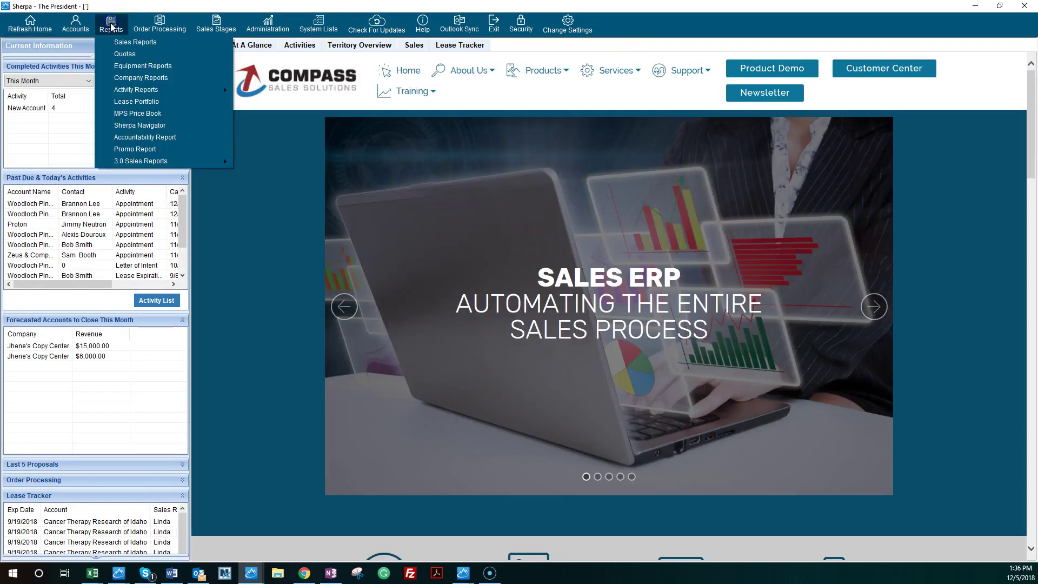
click(137, 106)
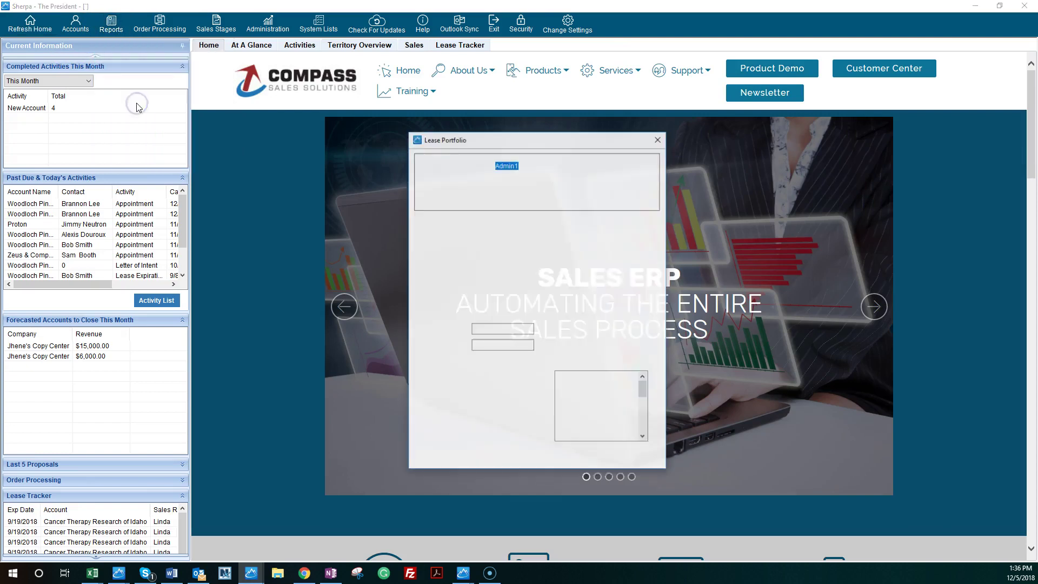
drag(533, 144, 265, 41)
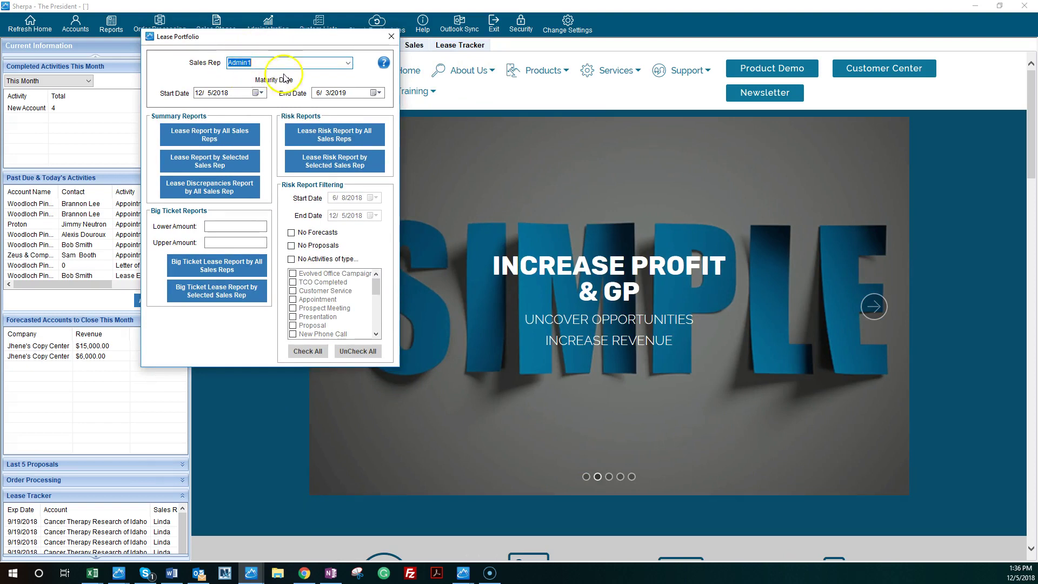
click(348, 63)
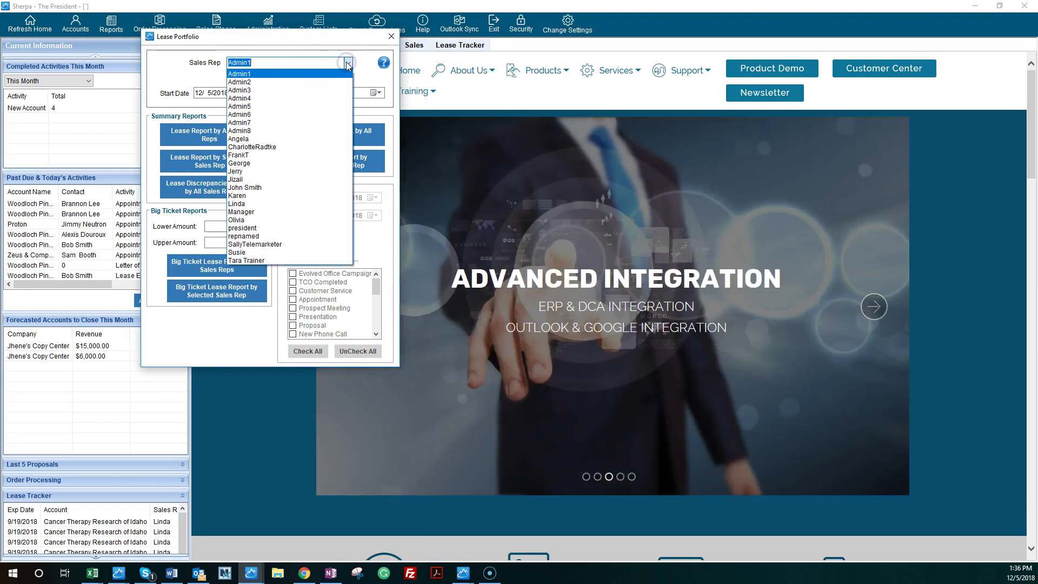
click(347, 63)
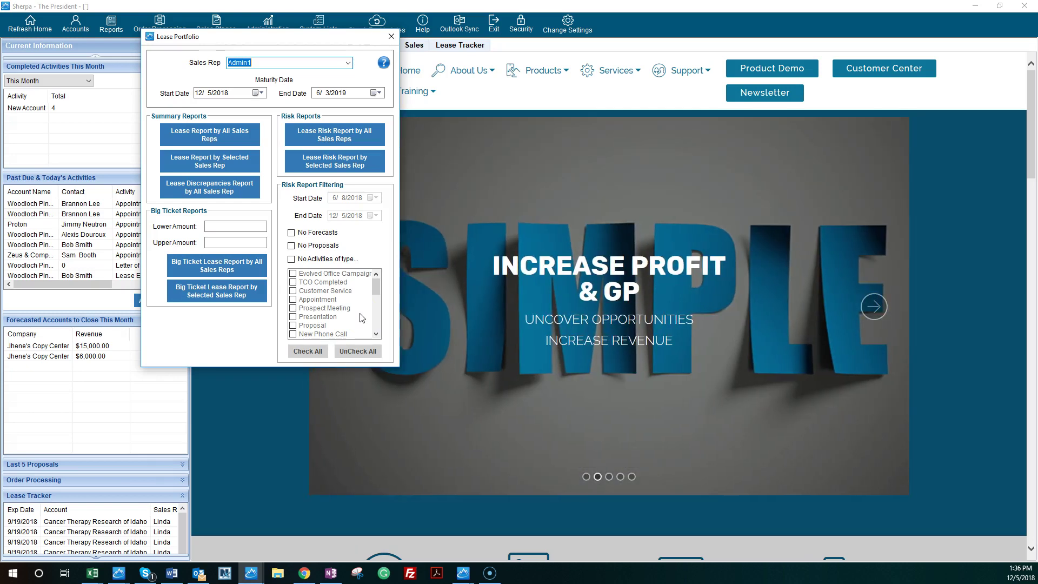
click(350, 317)
click(390, 36)
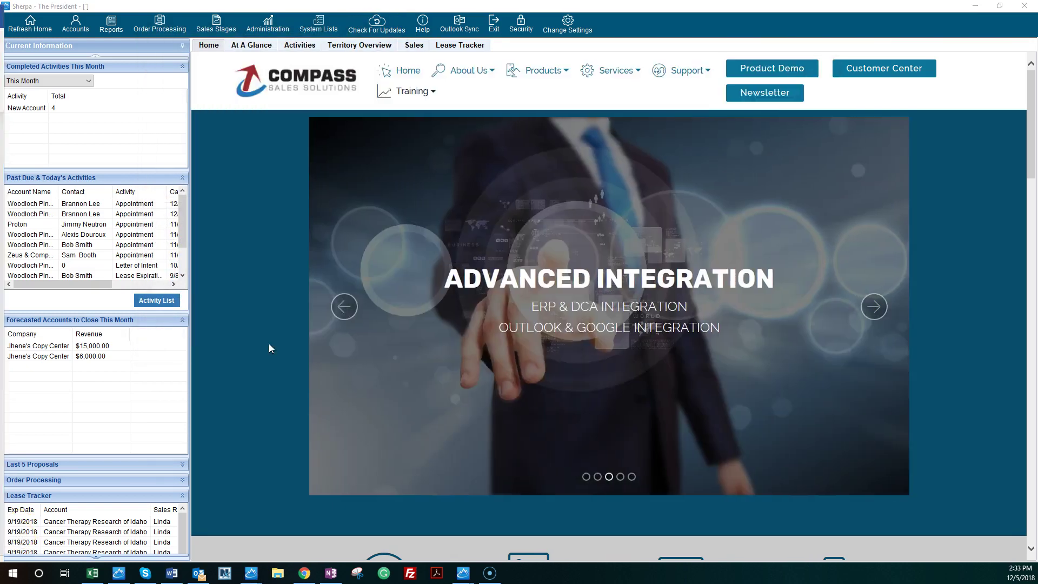
click(281, 326)
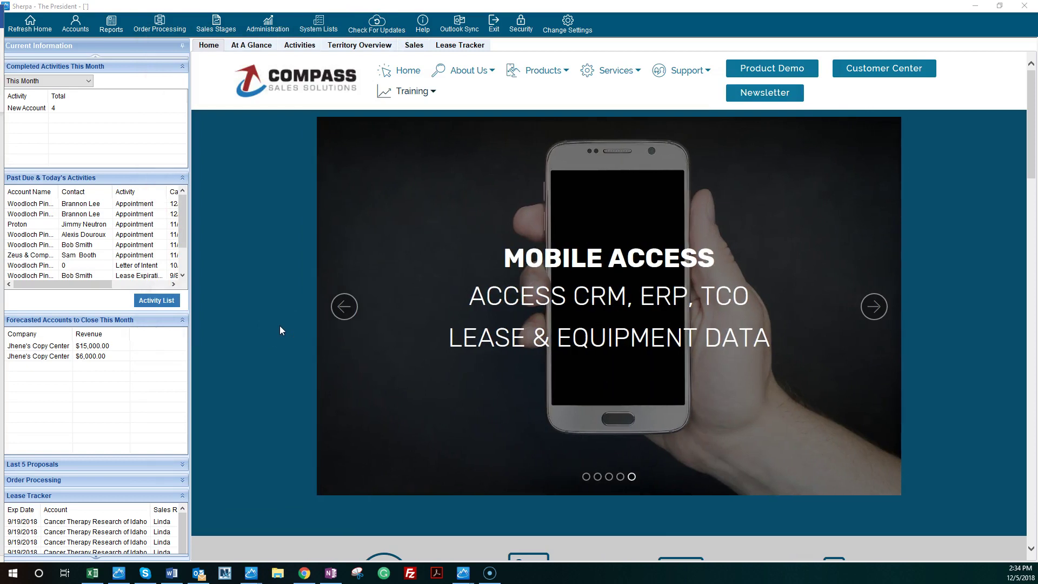